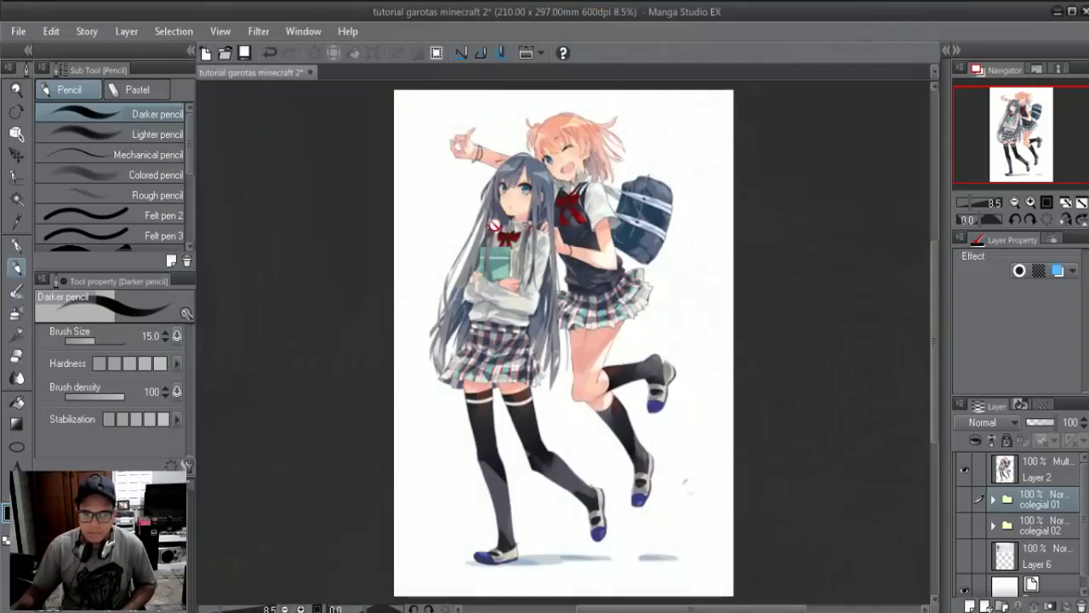
# - Fit the page in the window, make Layer 2 active and switch to the G-pen
pyautogui.scroll(1, 494, 226)
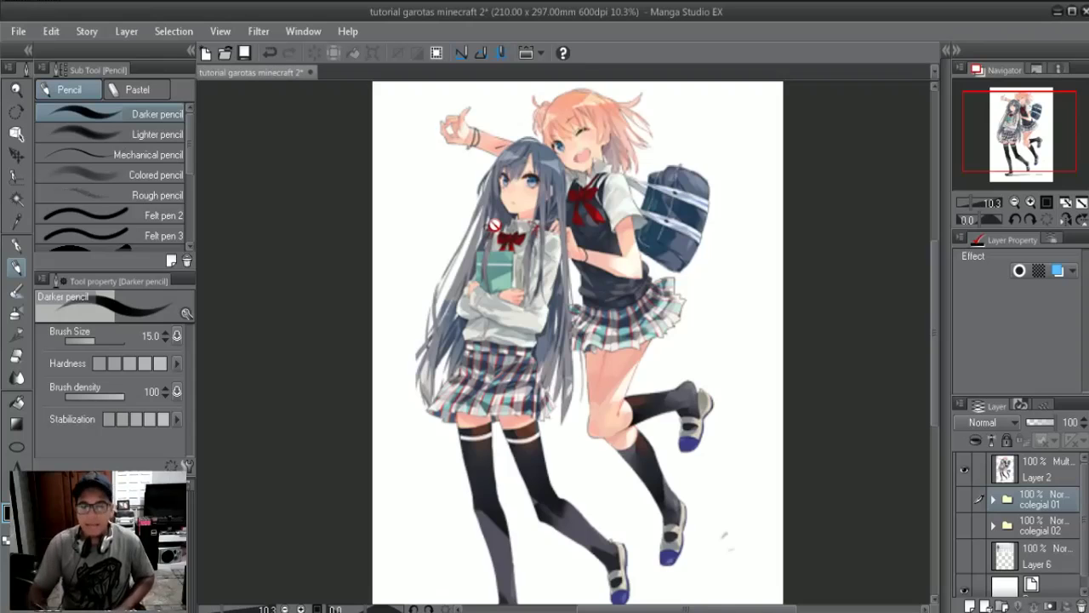
pyautogui.moveTo(663, 234)
pyautogui.mouseDown()
pyautogui.moveTo(672, 246)
pyautogui.moveTo(664, 237)
pyautogui.mouseUp()
pyautogui.click(1079, 204)
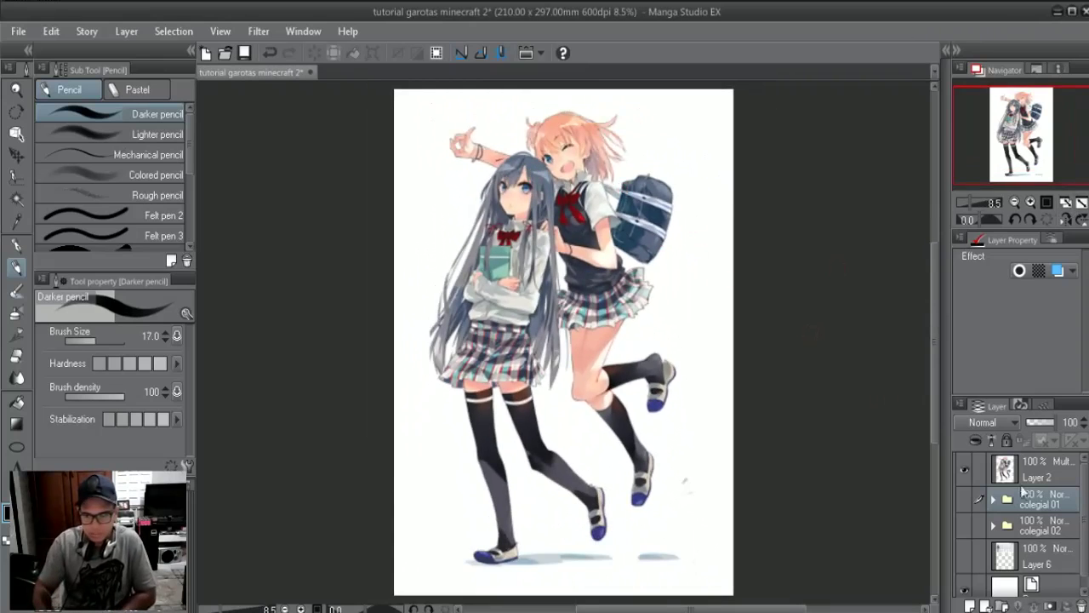
pyautogui.click(1025, 475)
pyautogui.press('b')
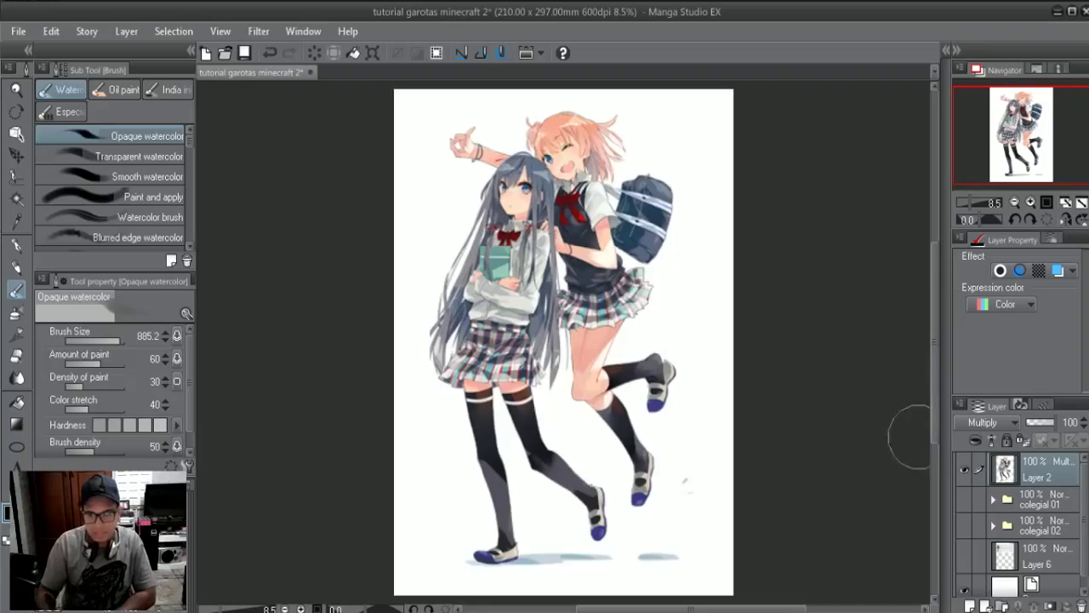
pyautogui.press(']')
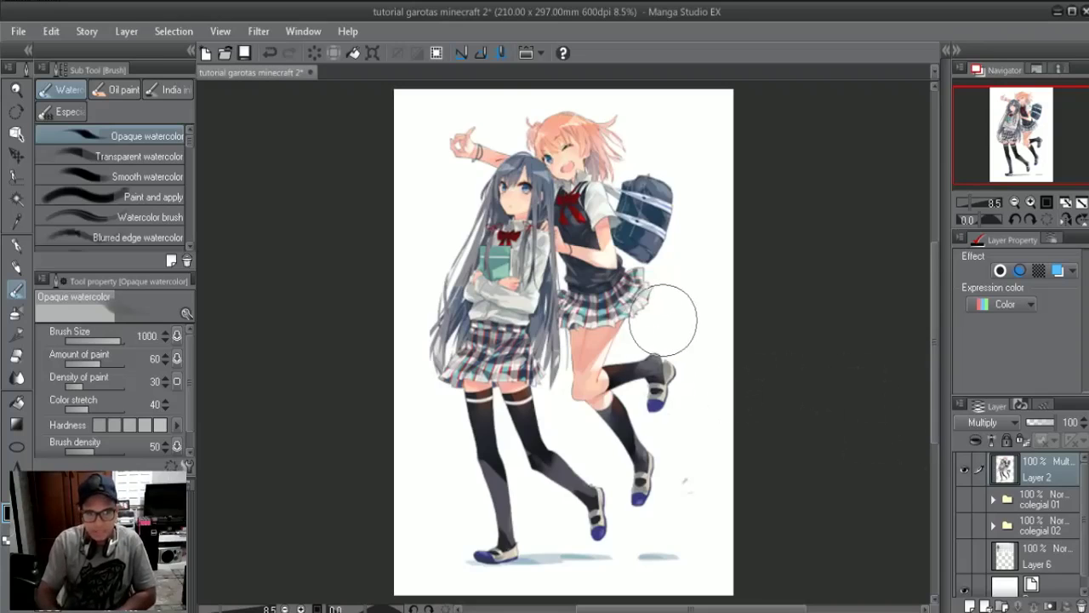
pyautogui.press('p')
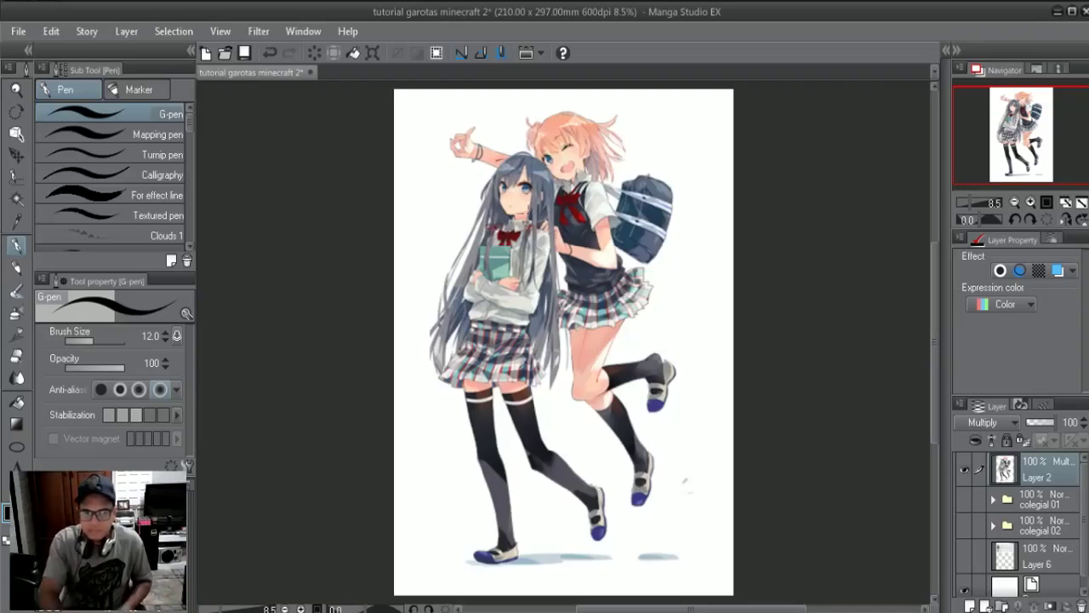
# - Zoom to the girls' upper bodies and hide the coloured reference illustration
pyautogui.scroll(1, 562, 340)
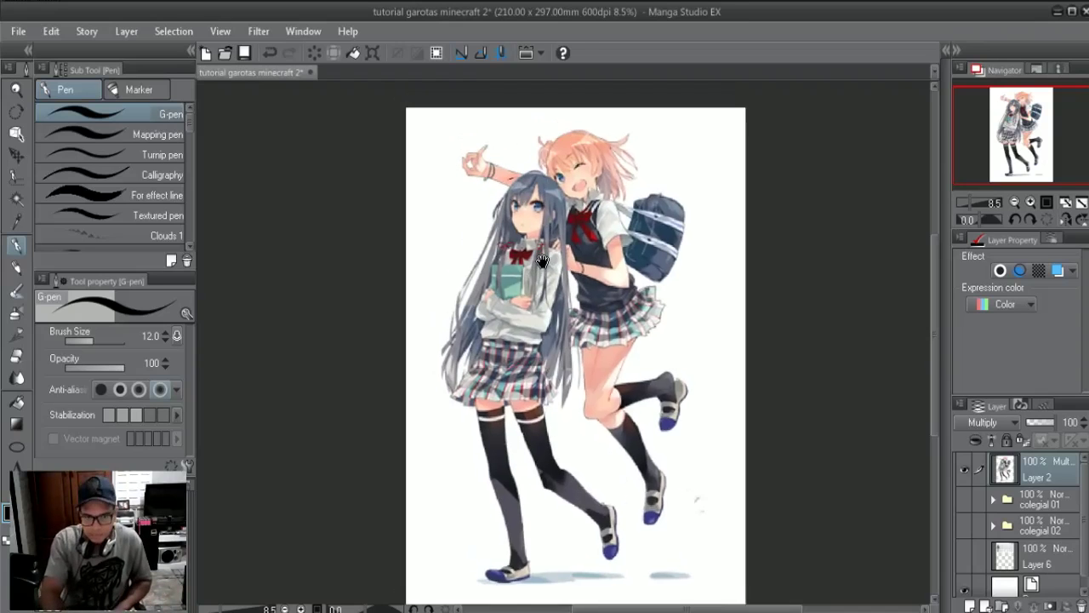
pyautogui.scroll(1, 562, 341)
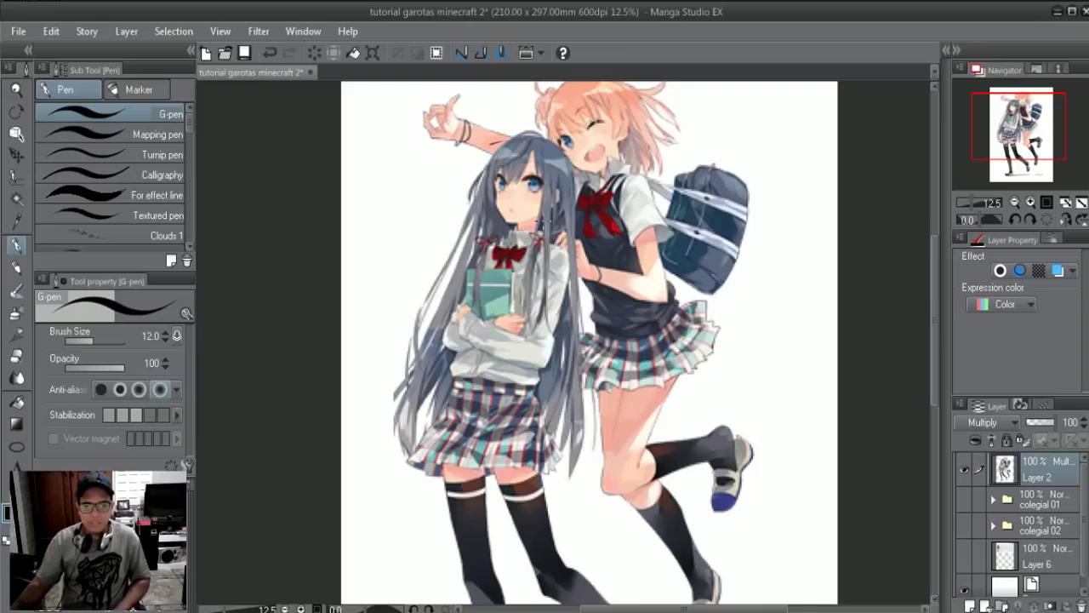
pyautogui.moveTo(646, 378)
pyautogui.mouseDown()
pyautogui.moveTo(625, 285)
pyautogui.moveTo(642, 323)
pyautogui.mouseUp()
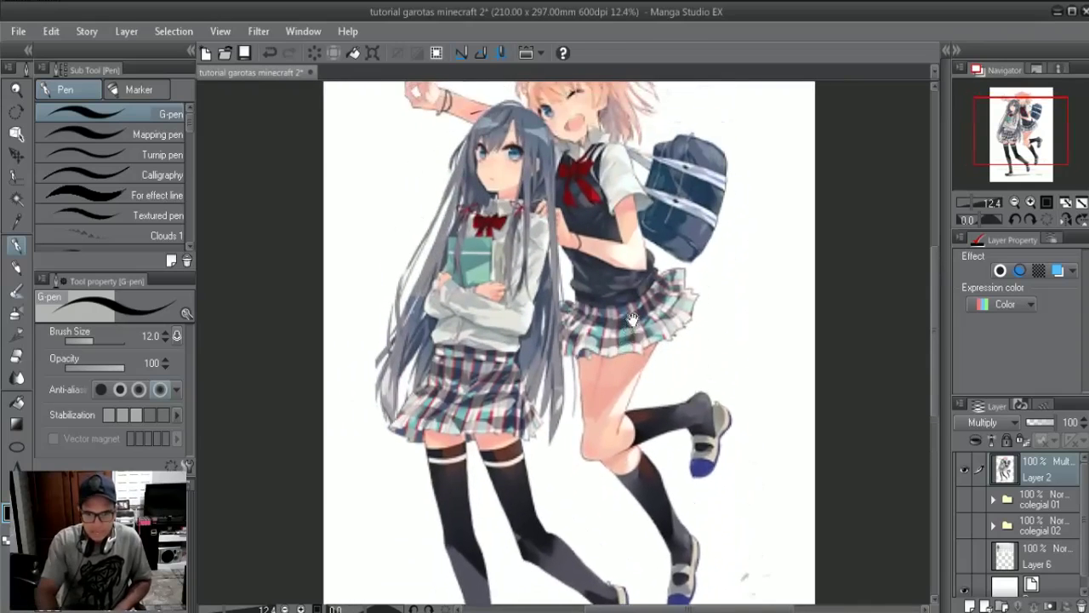
pyautogui.click(964, 468)
pyautogui.click(1079, 209)
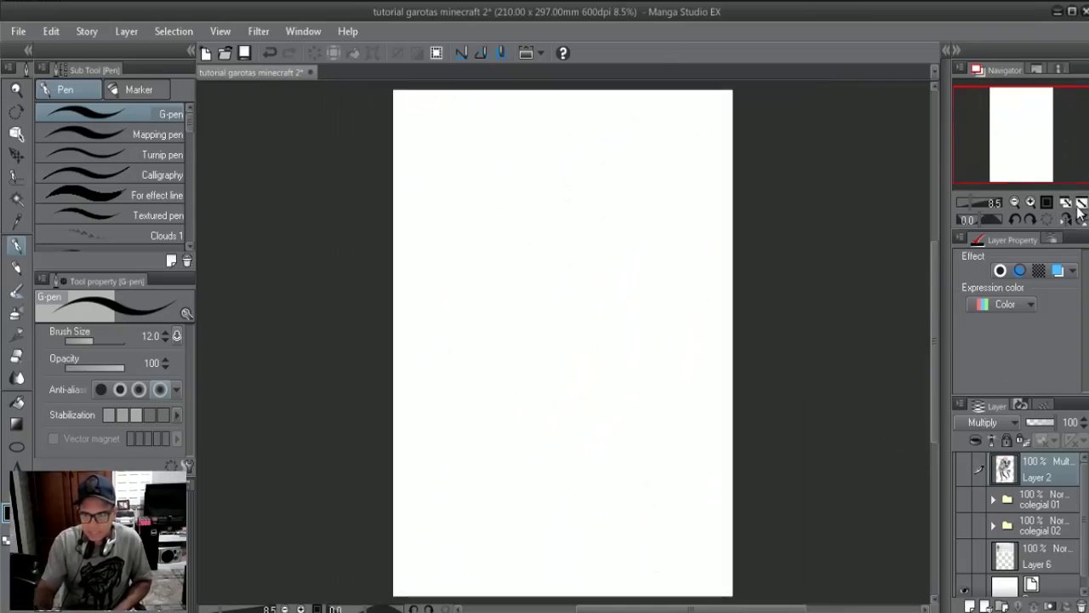
pyautogui.click(964, 500)
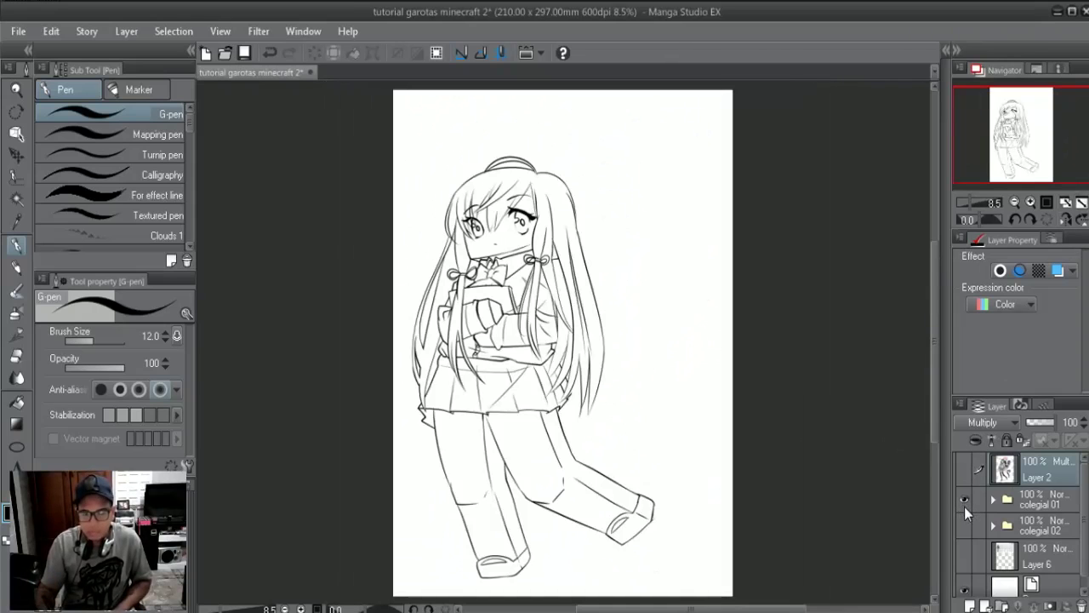
pyautogui.scroll(1, 361, 255)
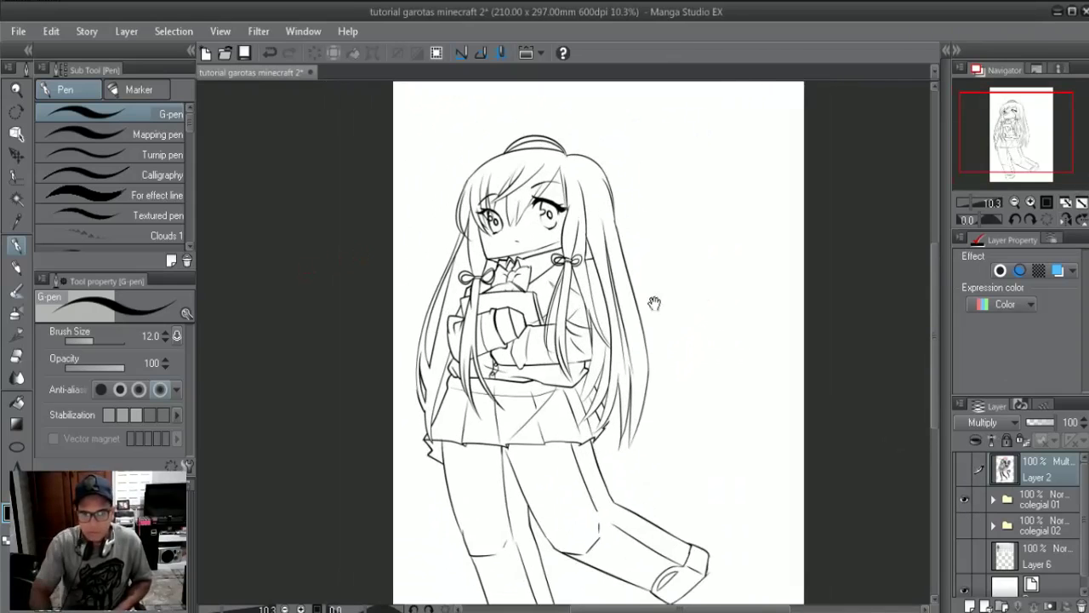
pyautogui.moveTo(647, 298)
pyautogui.mouseDown()
pyautogui.moveTo(652, 235)
pyautogui.moveTo(631, 320)
pyautogui.mouseUp()
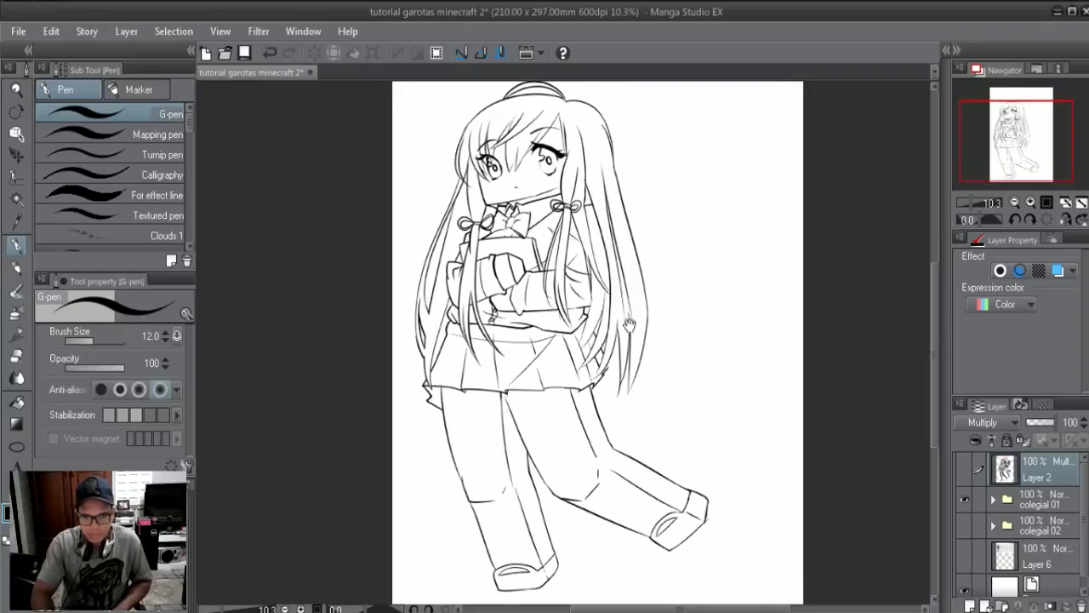
pyautogui.moveTo(628, 262); pyautogui.dragTo(638, 297)
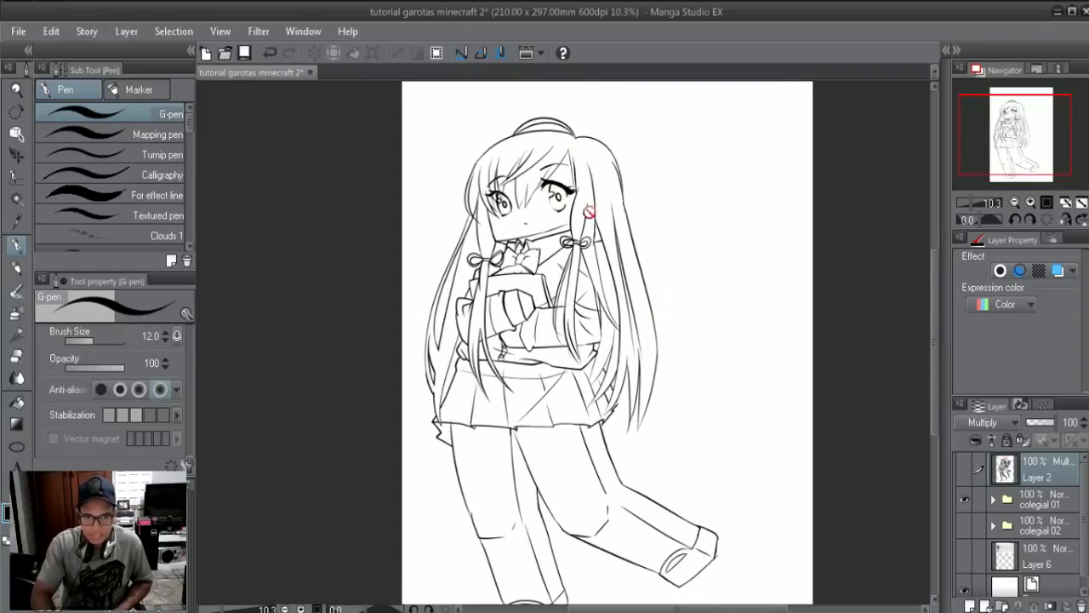
pyautogui.moveTo(587, 377)
pyautogui.mouseDown()
pyautogui.moveTo(570, 306)
pyautogui.moveTo(589, 239)
pyautogui.mouseUp()
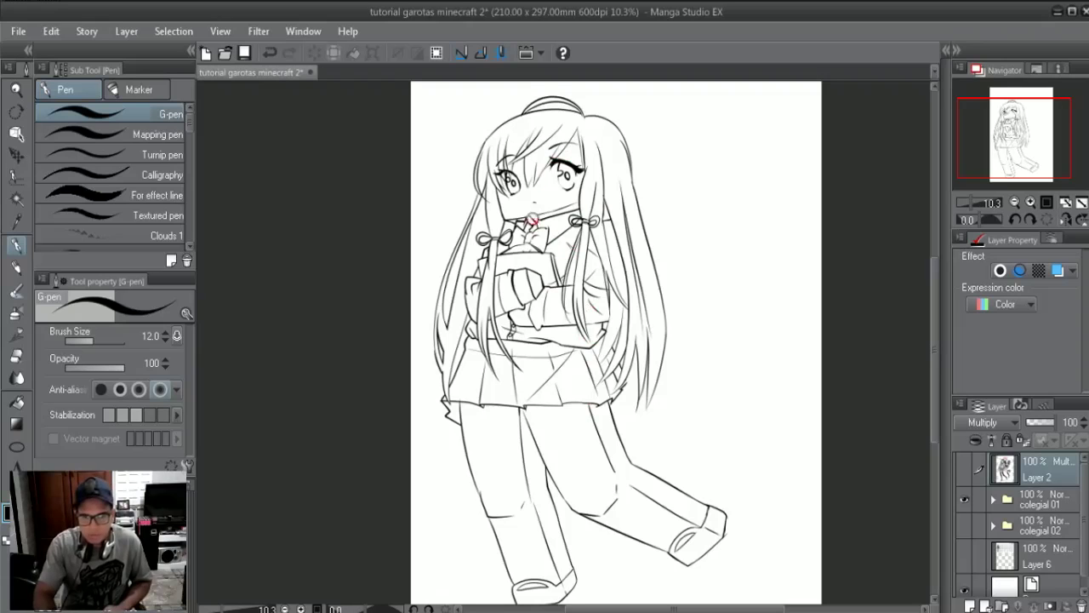
pyautogui.moveTo(626, 397)
pyautogui.mouseDown()
pyautogui.moveTo(622, 275)
pyautogui.moveTo(618, 388)
pyautogui.mouseUp()
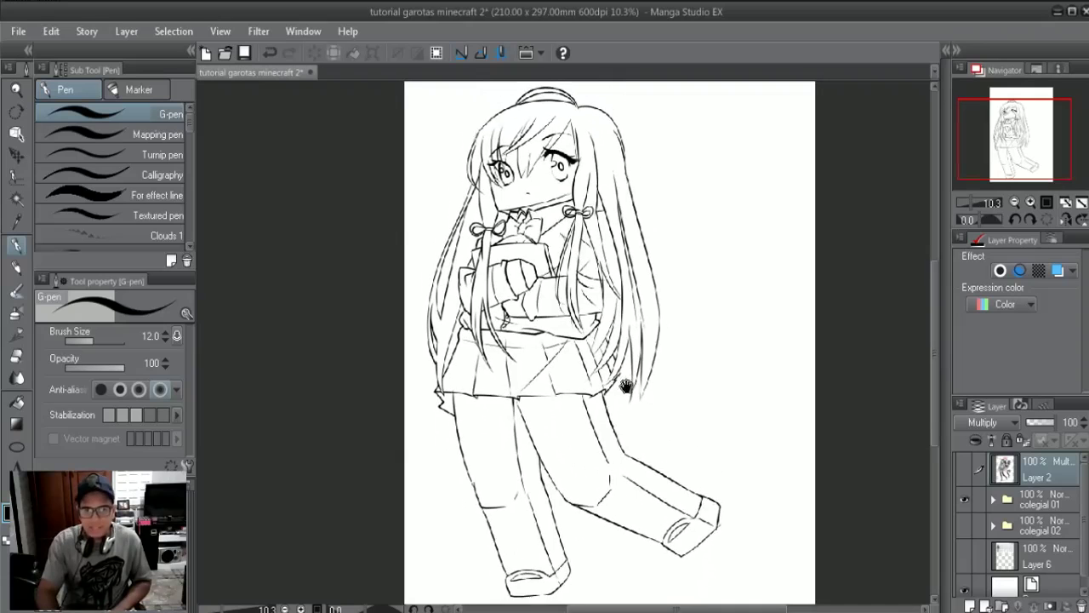
pyautogui.click(965, 499)
pyautogui.click(964, 464)
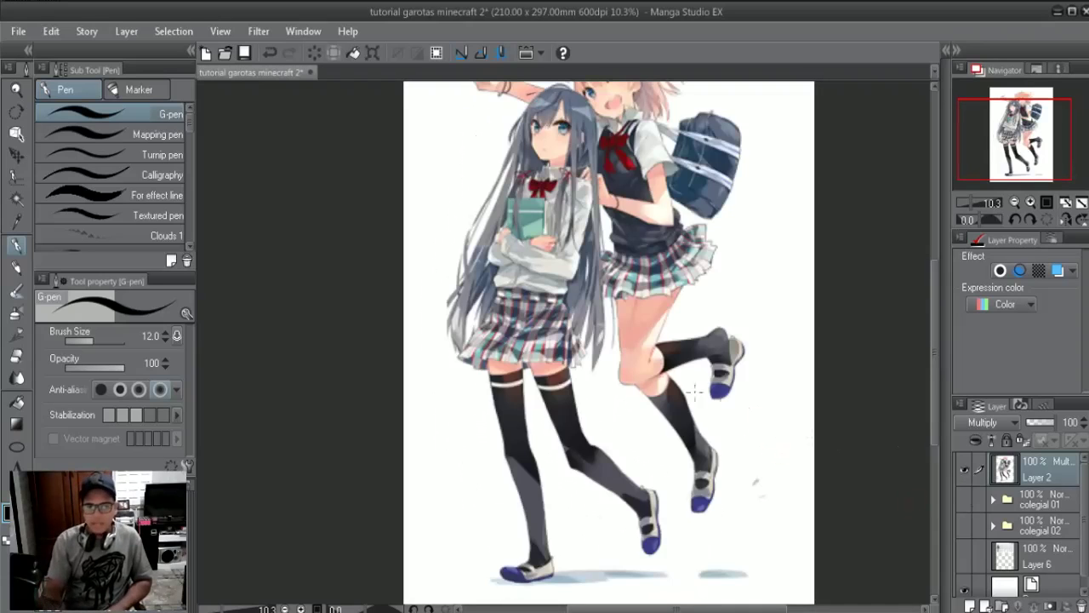
pyautogui.moveTo(624, 283); pyautogui.dragTo(621, 309)
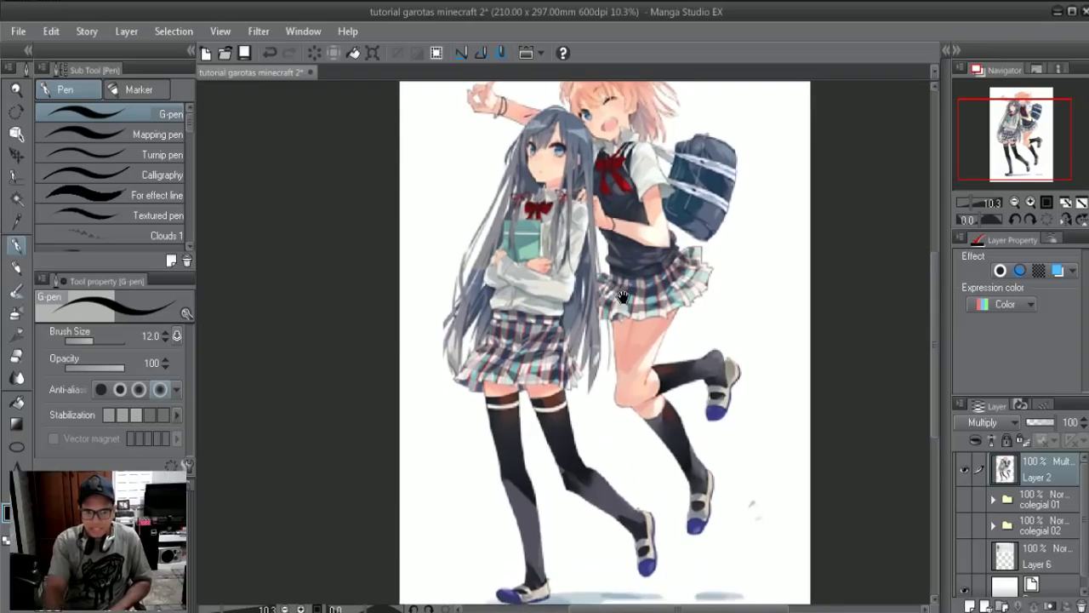
pyautogui.click(962, 500)
pyautogui.click(965, 469)
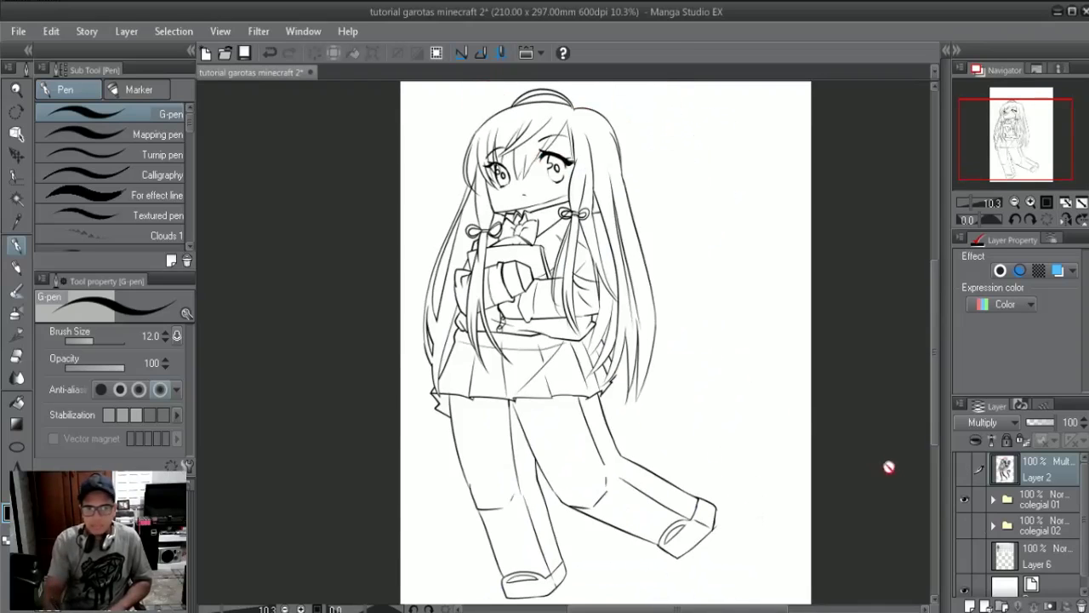
pyautogui.click(964, 499)
pyautogui.click(964, 464)
pyautogui.press('-')
pyautogui.press('p')
pyautogui.click(1031, 217)
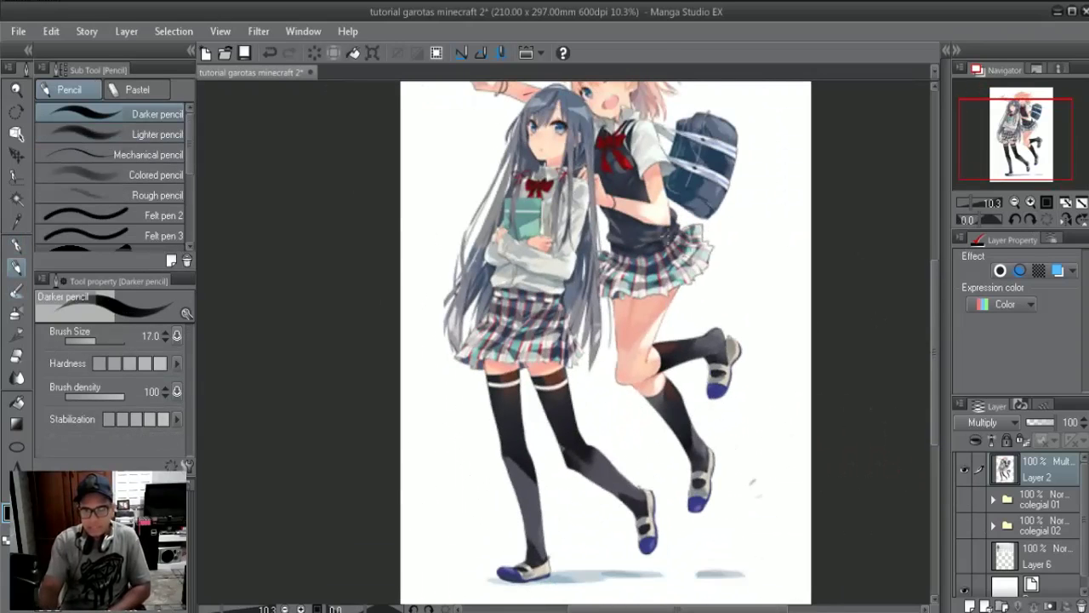
# - Zoom in on the heads and undo the stray pen stroke across the orange-haired girl
pyautogui.scroll(3, 604, 340)
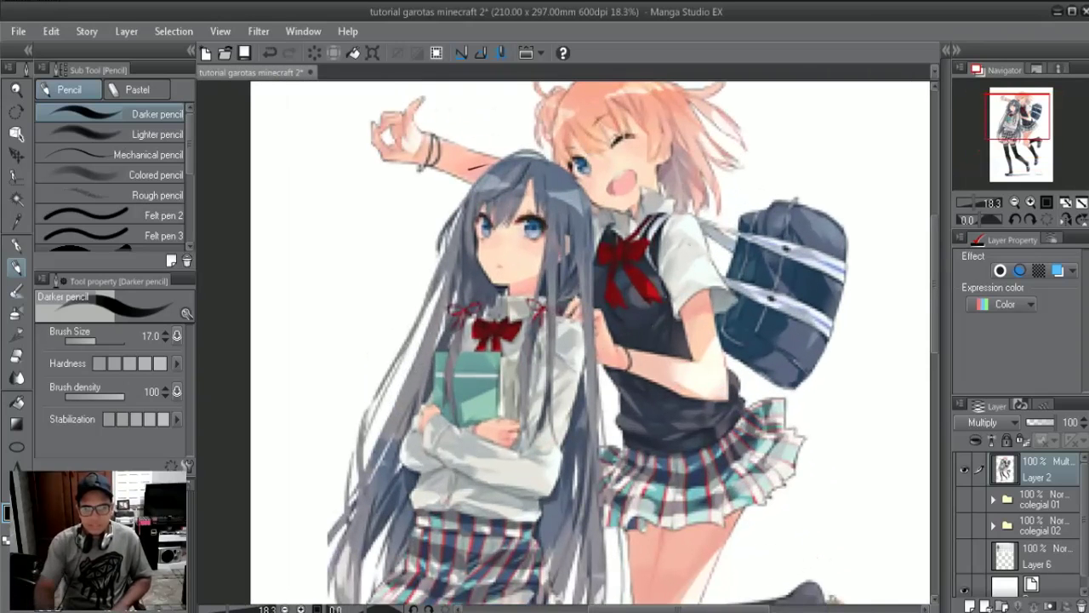
pyautogui.scroll(-3, 585, 383)
pyautogui.scroll(-2, 585, 383)
pyautogui.scroll(-3, 588, 374)
pyautogui.scroll(3, 595, 357)
pyautogui.scroll(3, 604, 342)
pyautogui.hscroll(-1, 604, 342)
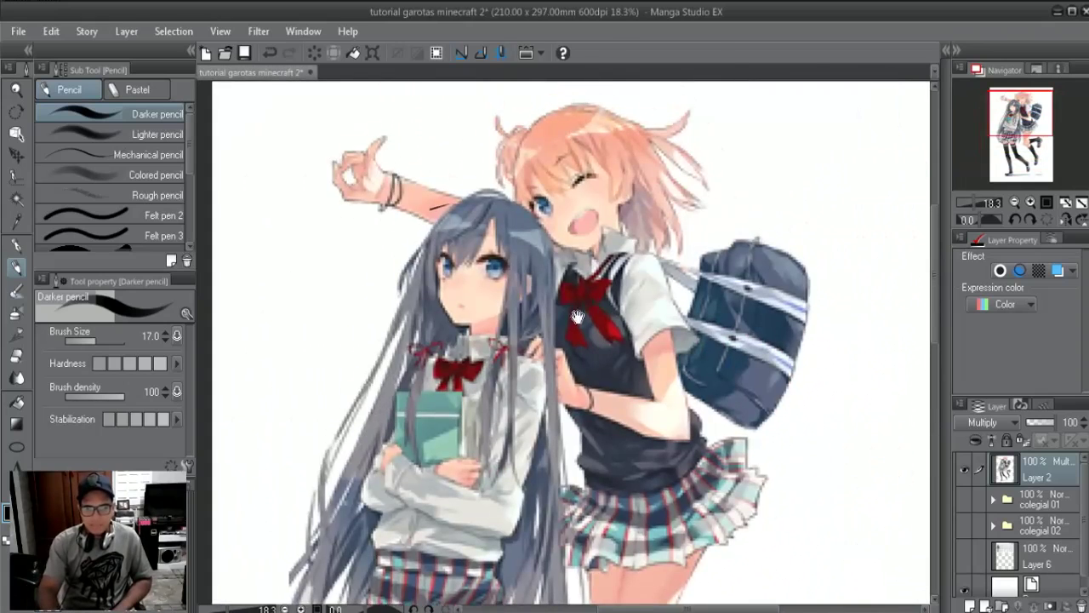
pyautogui.hscroll(-1, 592, 279)
pyautogui.click(964, 469)
pyautogui.press('e')
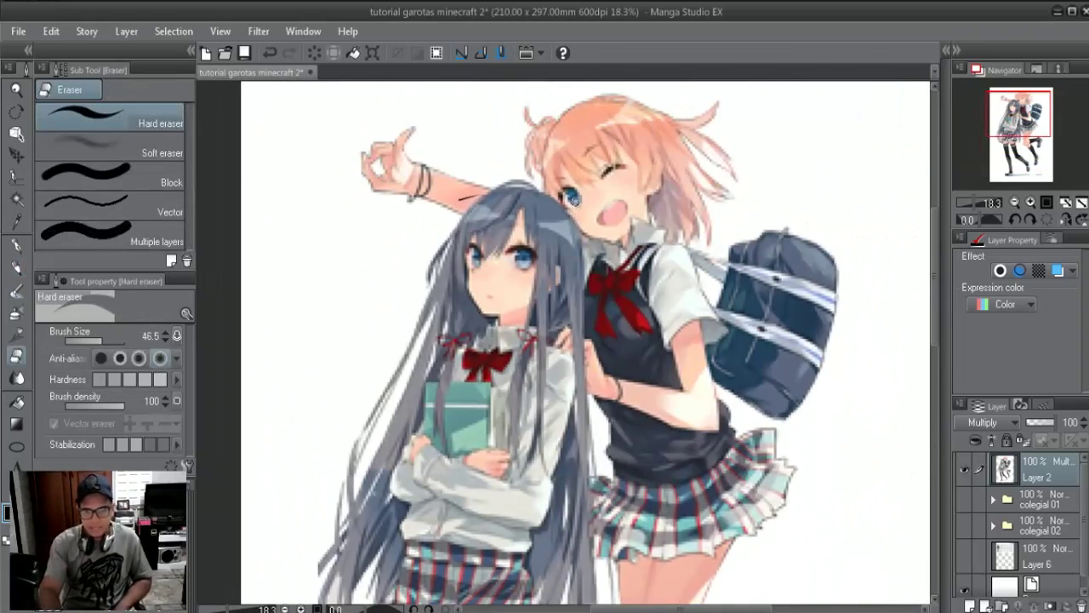
pyautogui.press('p')
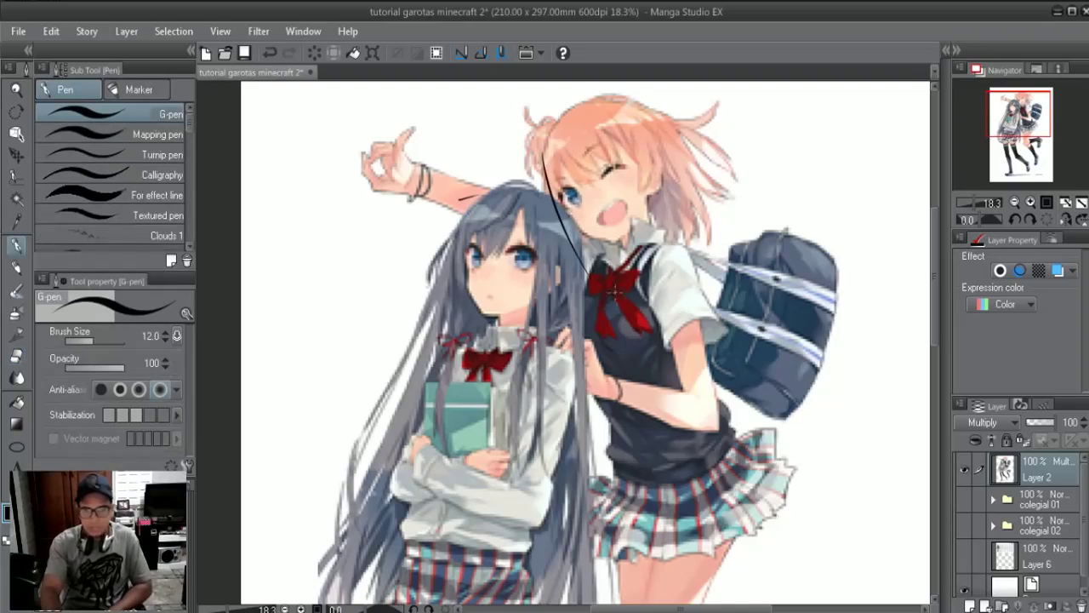
pyautogui.hotkey('ctrl', 'z')
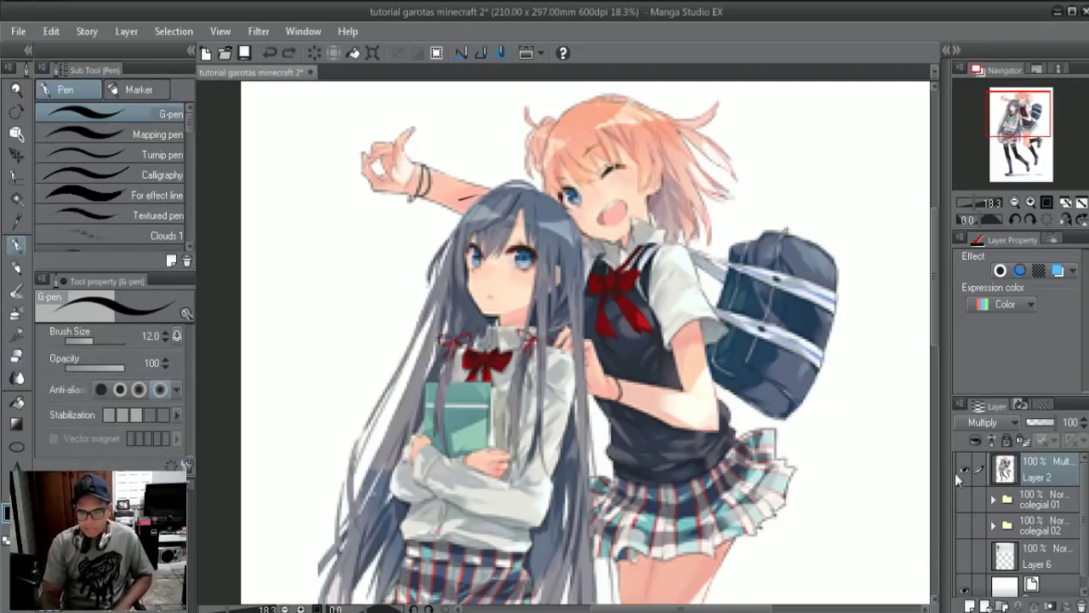
# - Add new raster Layer 5 above the Layer 2 reference
pyautogui.moveTo(651, 432); pyautogui.dragTo(639, 303)
pyautogui.moveTo(640, 434)
pyautogui.mouseDown()
pyautogui.moveTo(672, 357)
pyautogui.moveTo(656, 447)
pyautogui.moveTo(679, 549)
pyautogui.mouseUp()
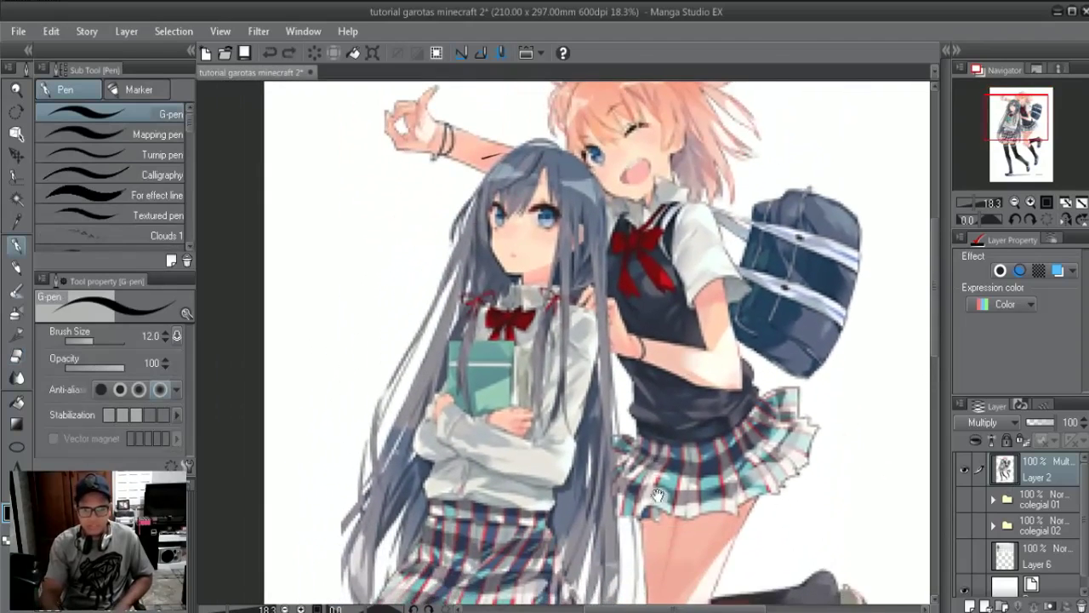
pyautogui.moveTo(659, 495)
pyautogui.mouseDown()
pyautogui.moveTo(672, 445)
pyautogui.moveTo(656, 304)
pyautogui.moveTo(624, 411)
pyautogui.moveTo(680, 352)
pyautogui.moveTo(695, 417)
pyautogui.mouseUp()
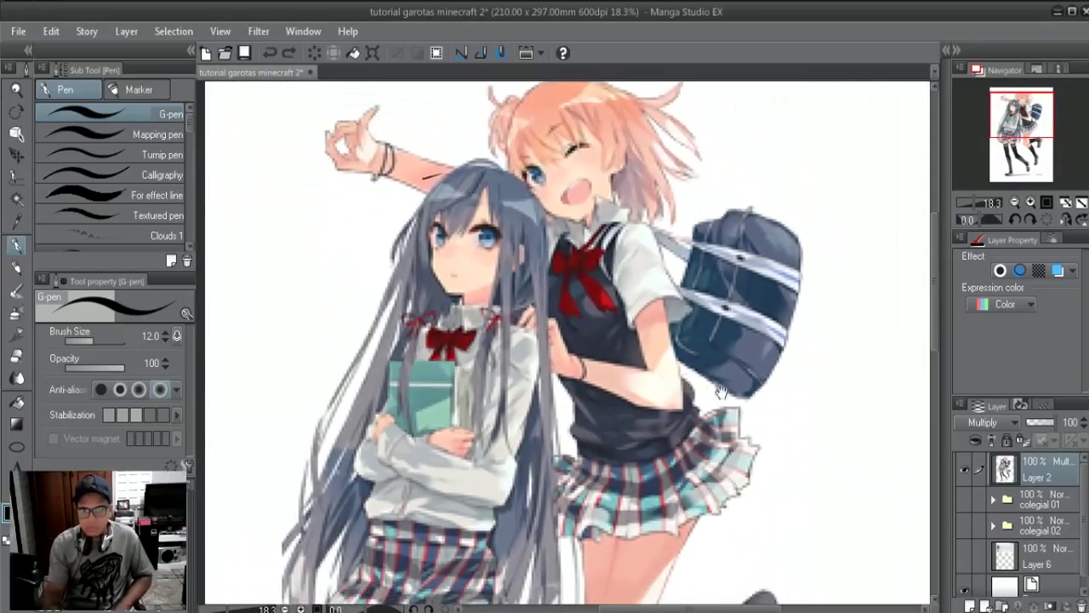
pyautogui.moveTo(696, 417); pyautogui.dragTo(671, 396)
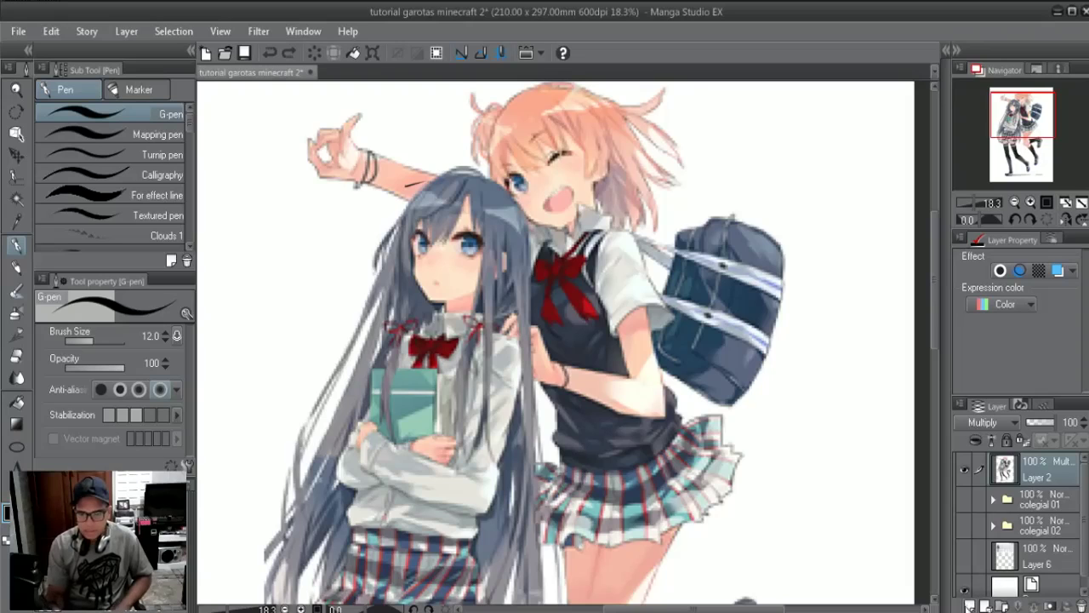
pyautogui.click(971, 605)
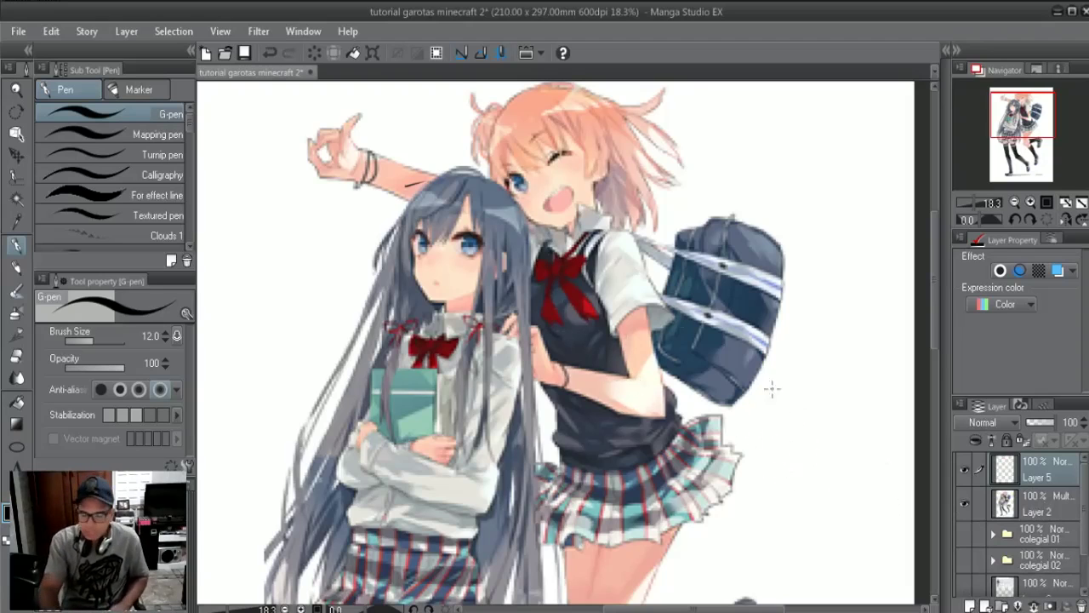
# - Fade the Layer 2 reference to about half opacity and make Layer 5 the working layer
pyautogui.click(1025, 502)
pyautogui.moveTo(1059, 425); pyautogui.dragTo(1040, 428)
pyautogui.click(1038, 469)
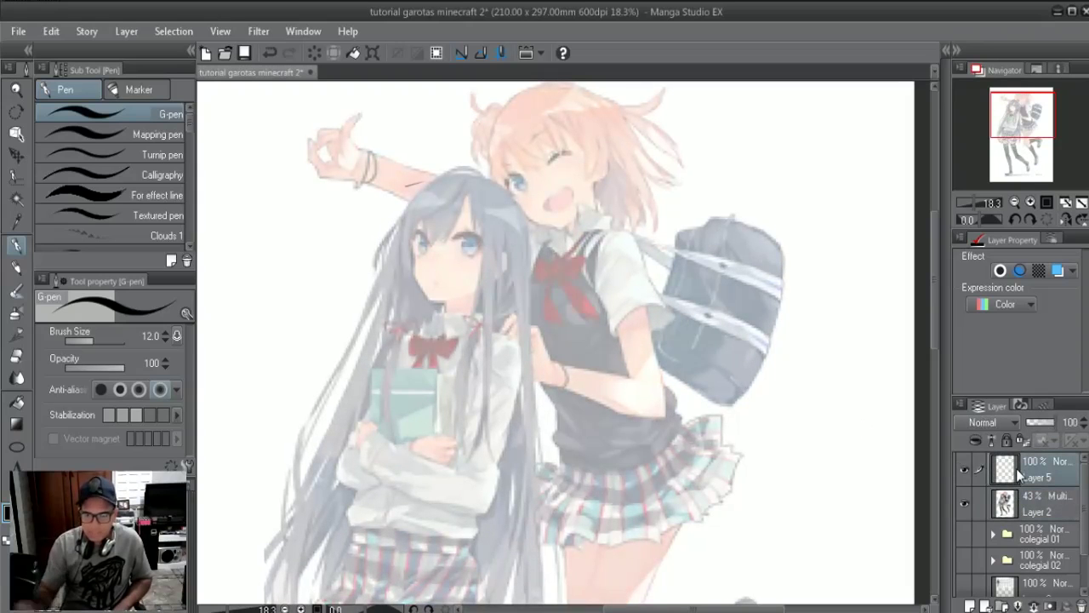
pyautogui.scroll(1, 479, 168)
pyautogui.scroll(1, 478, 168)
pyautogui.scroll(1, 479, 167)
pyautogui.scroll(1, 479, 168)
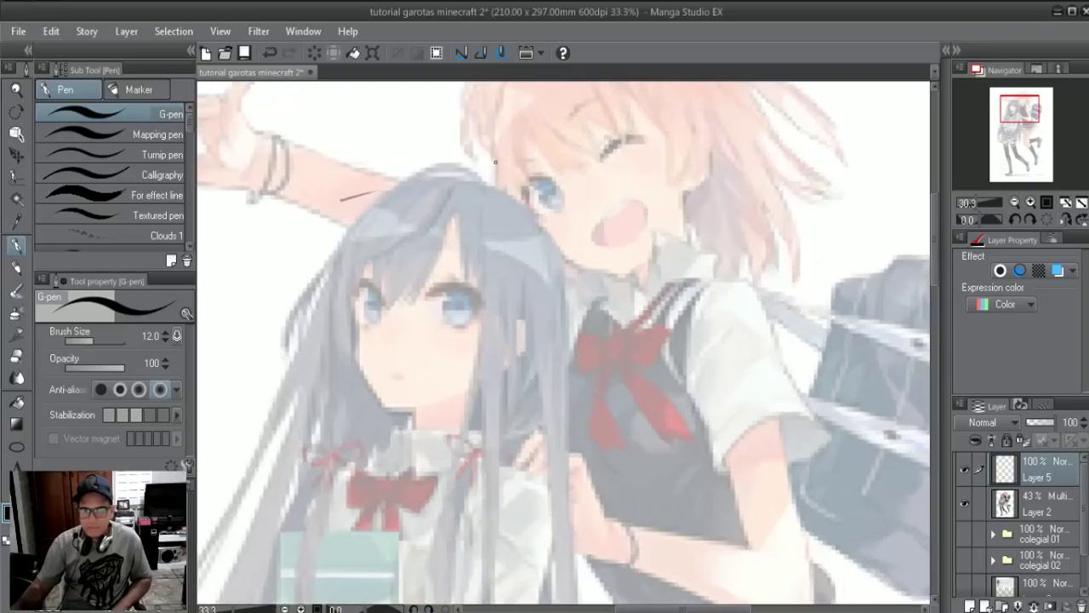
# - Draw the first left, top and right edges of a box around the pink-haired girl's face
pyautogui.moveTo(696, 221)
pyautogui.mouseDown()
pyautogui.moveTo(621, 384)
pyautogui.moveTo(652, 382)
pyautogui.moveTo(644, 394)
pyautogui.moveTo(657, 384)
pyautogui.moveTo(627, 304)
pyautogui.moveTo(652, 418)
pyautogui.moveTo(743, 460)
pyautogui.mouseUp()
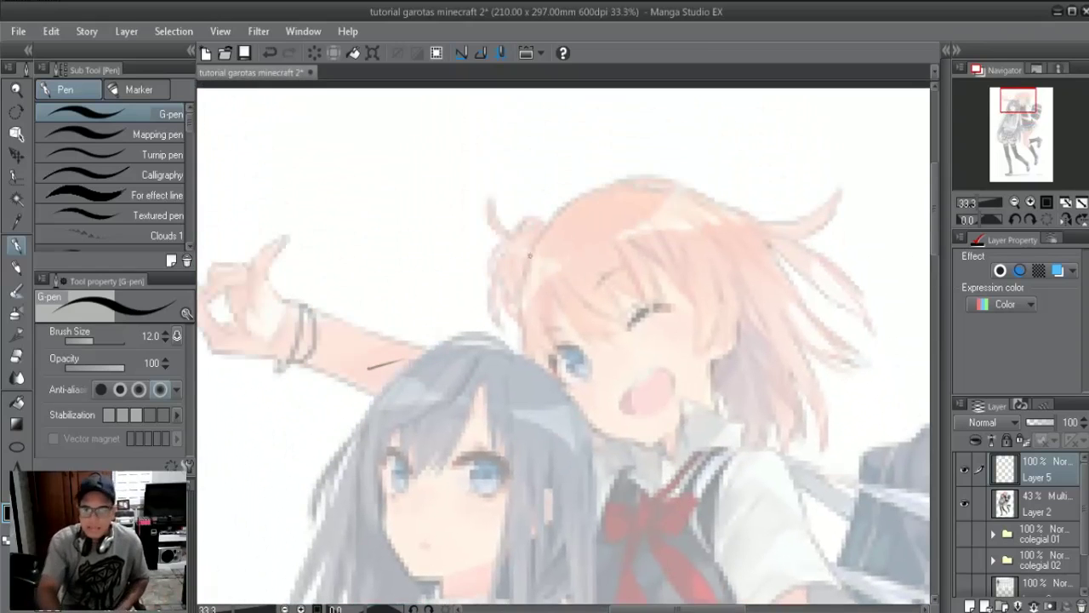
pyautogui.moveTo(541, 299); pyautogui.dragTo(531, 243)
pyautogui.moveTo(474, 192)
pyautogui.mouseDown()
pyautogui.moveTo(574, 410)
pyautogui.moveTo(723, 335)
pyautogui.mouseUp()
pyautogui.moveTo(474, 190)
pyautogui.mouseDown()
pyautogui.moveTo(624, 110)
pyautogui.moveTo(724, 334)
pyautogui.mouseUp()
pyautogui.hotkey('ctrl', 'z')
pyautogui.moveTo(631, 105); pyautogui.dragTo(721, 309)
# - Lengthen the box's right edge downward to close the box
pyautogui.moveTo(711, 267); pyautogui.dragTo(742, 333)
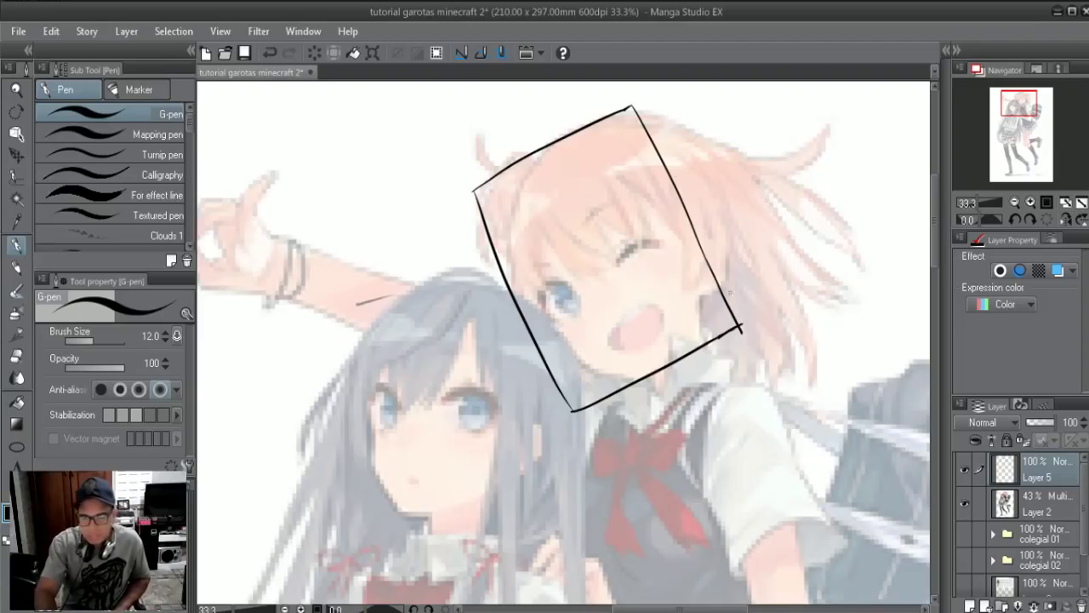
pyautogui.moveTo(711, 291); pyautogui.dragTo(719, 279)
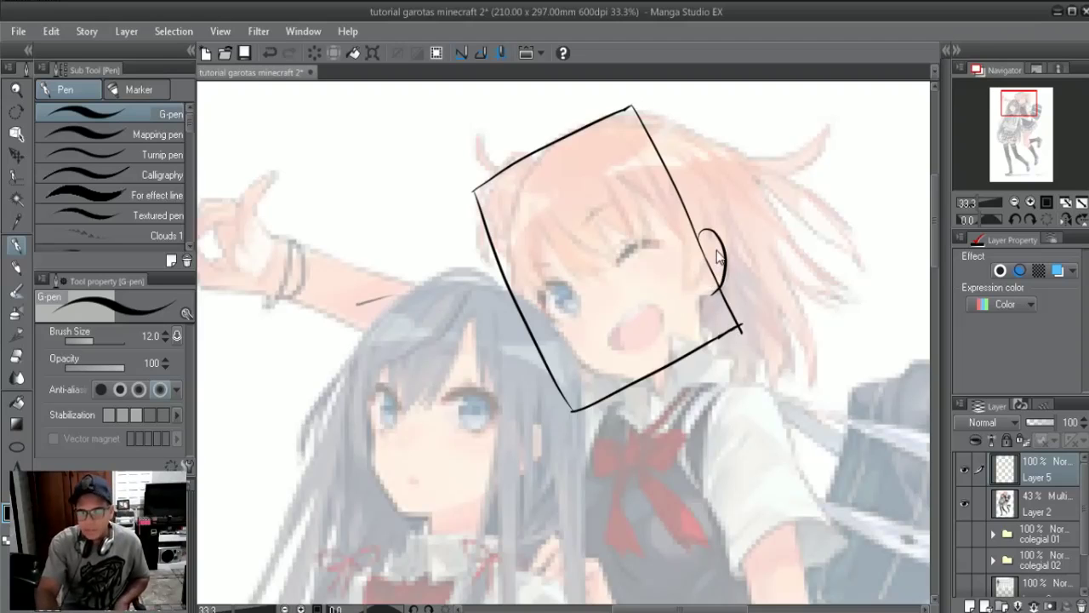
pyautogui.hotkey('ctrl', 'z')
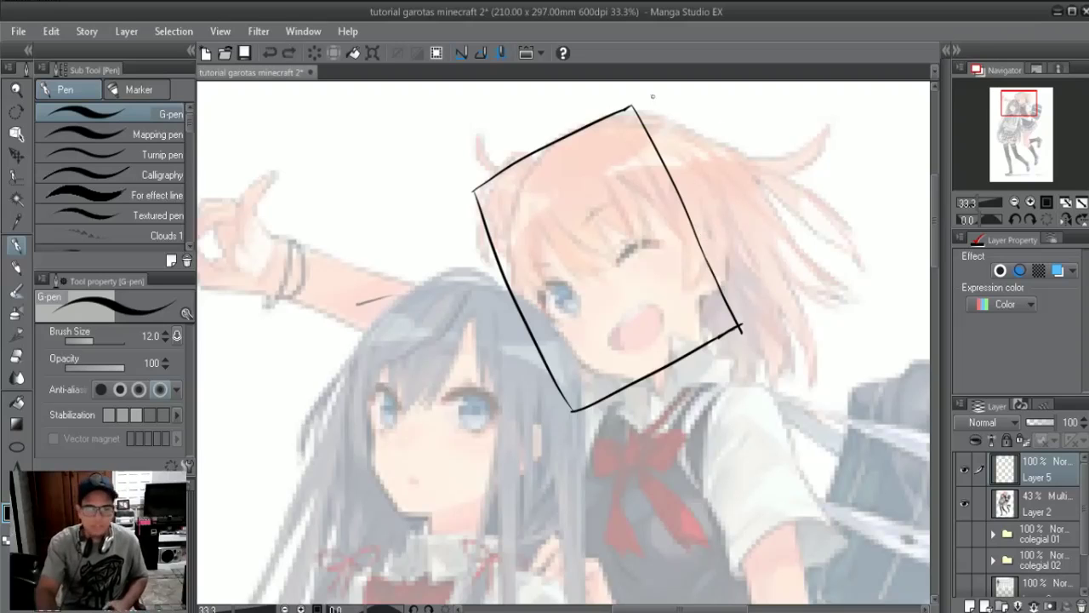
pyautogui.moveTo(741, 309); pyautogui.dragTo(730, 253)
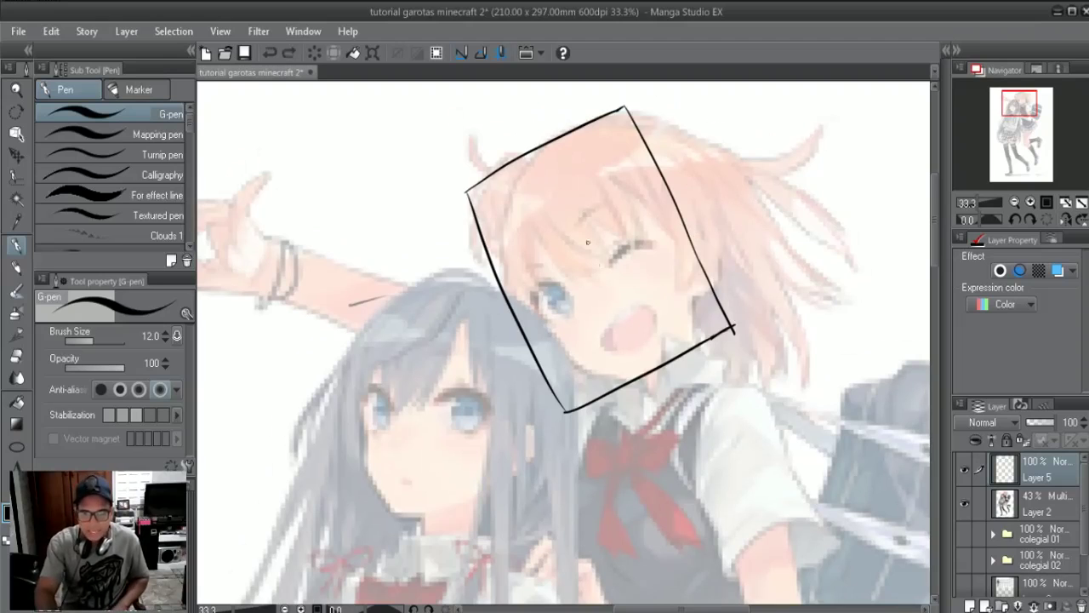
# - Add vertical and horizontal center lines through the box and begin rotating it counter-clockwise
pyautogui.moveTo(557, 206); pyautogui.dragTo(649, 387)
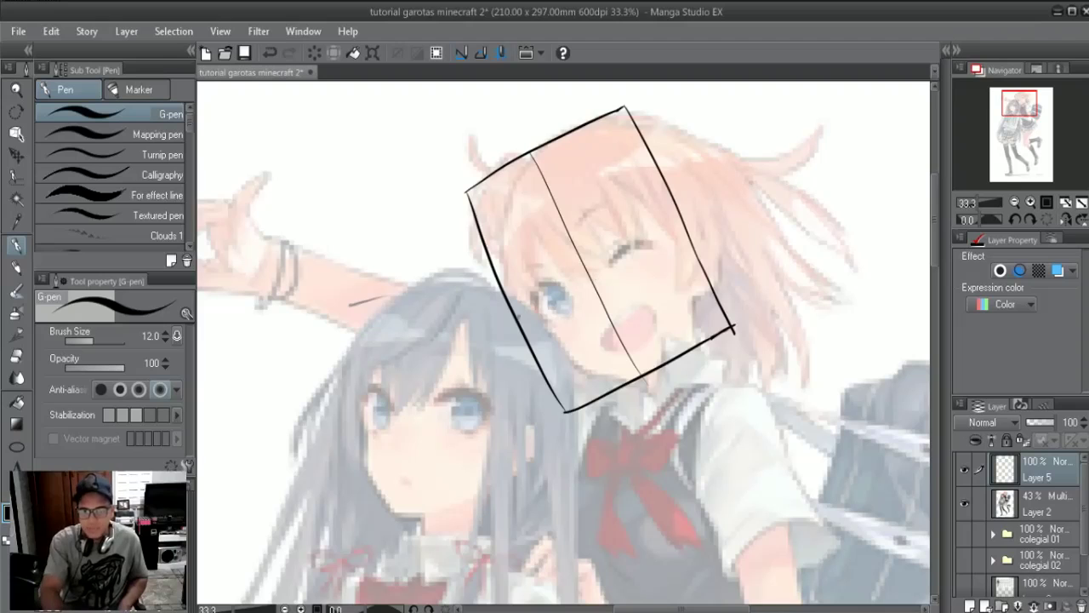
pyautogui.moveTo(520, 316); pyautogui.dragTo(712, 226)
pyautogui.hotkey('ctrl', 'z')
pyautogui.moveTo(525, 329); pyautogui.dragTo(694, 233)
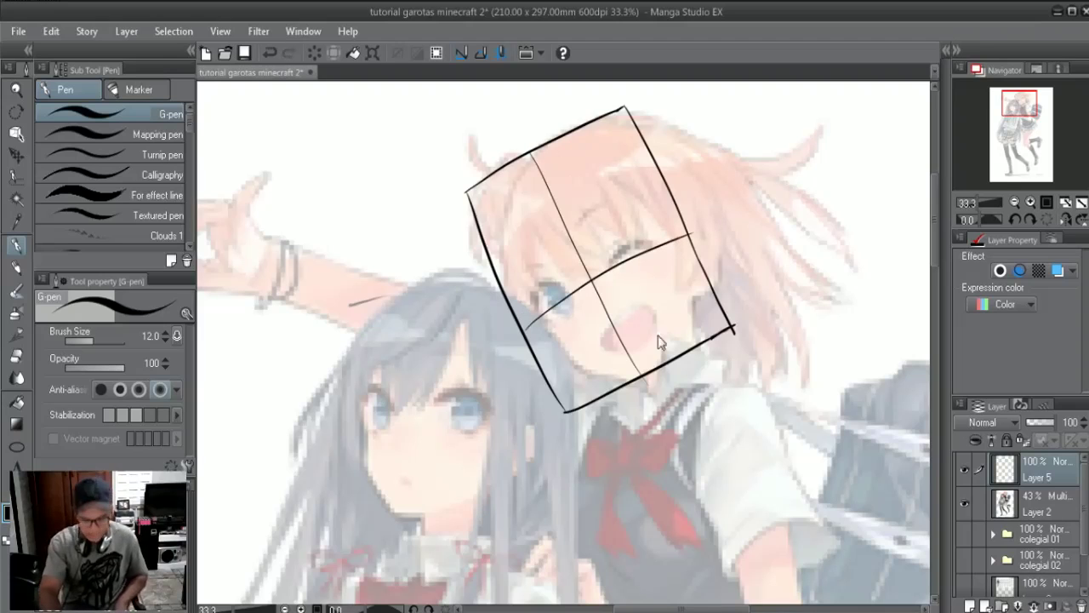
pyautogui.hotkey('ctrl', 't')
pyautogui.moveTo(759, 385)
pyautogui.mouseDown()
pyautogui.moveTo(716, 418)
pyautogui.moveTo(751, 368)
pyautogui.mouseUp()
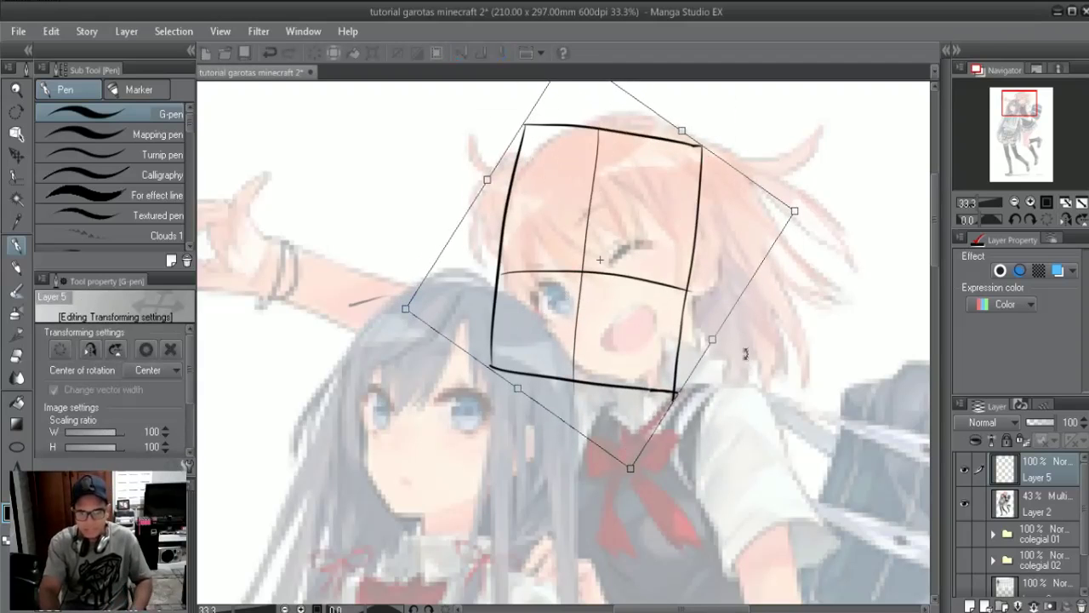
# - Apply the box's roughly 30-degree tilt and draw the cube's top-right and far-right edges
pyautogui.moveTo(746, 344); pyautogui.dragTo(652, 260)
pyautogui.press('Return')
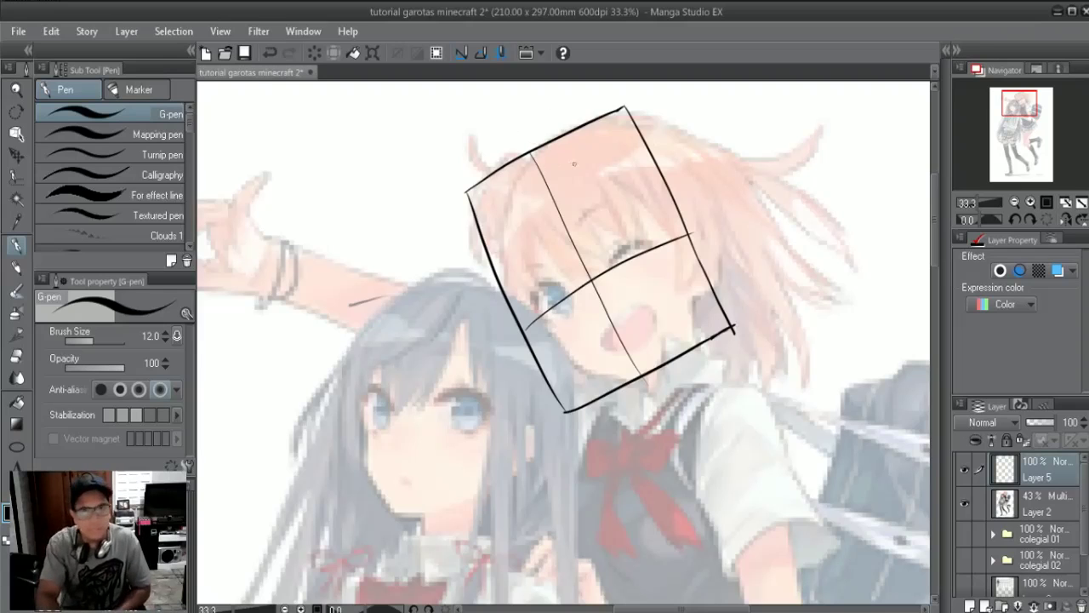
pyautogui.moveTo(626, 107); pyautogui.dragTo(700, 150)
pyautogui.hotkey('ctrl', 'z')
pyautogui.moveTo(627, 107); pyautogui.dragTo(735, 162)
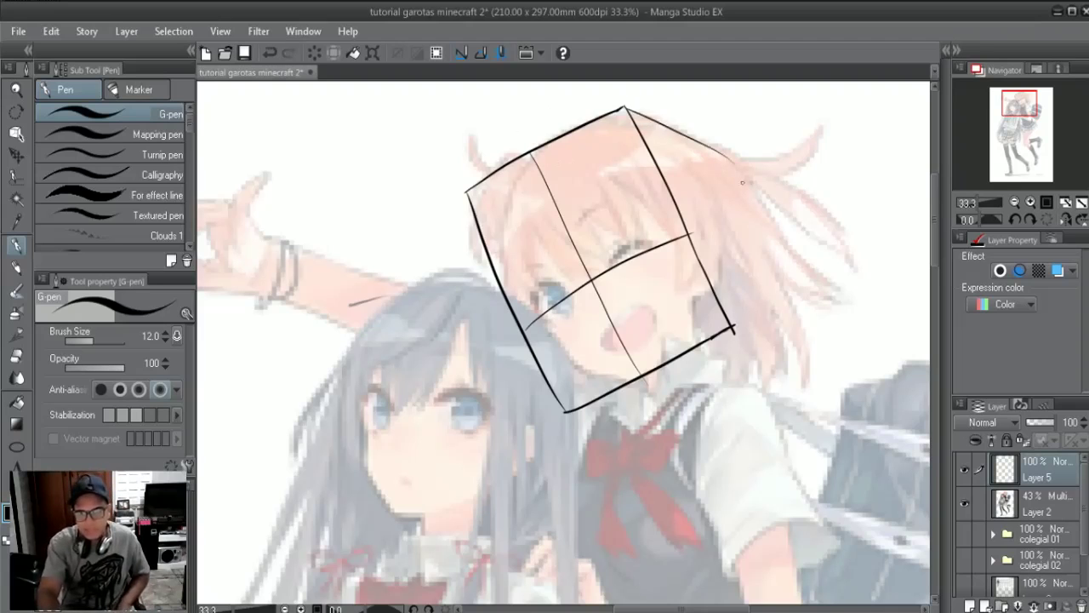
pyautogui.hotkey('ctrl', 'z')
pyautogui.hotkey('ctrl', 'y')
pyautogui.moveTo(736, 159); pyautogui.dragTo(796, 293)
pyautogui.hotkey('ctrl', 'z')
pyautogui.hotkey('ctrl', 'y')
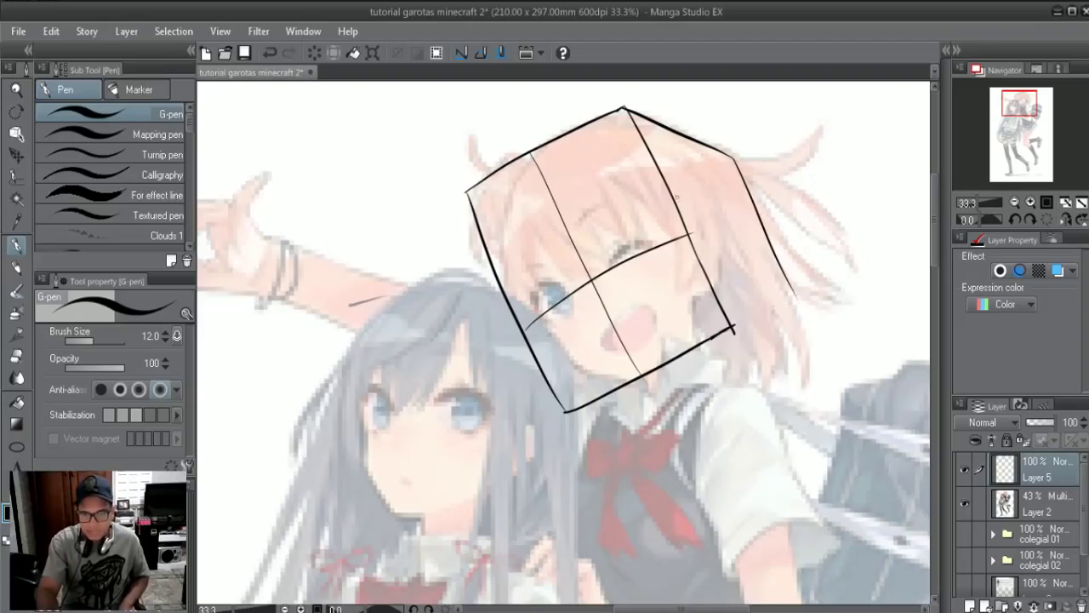
# - Draw the cube's lower-right vertical and bottom edges, undoing misplaced strokes
pyautogui.moveTo(700, 201); pyautogui.dragTo(760, 226)
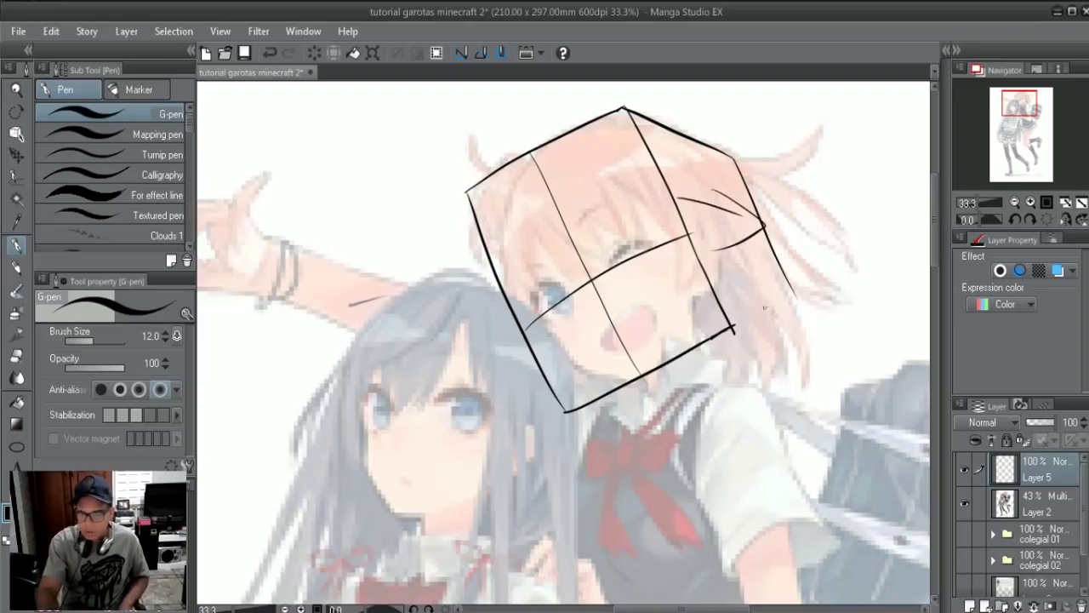
pyautogui.moveTo(730, 327); pyautogui.dragTo(796, 338)
pyautogui.hotkey('ctrl', 'z')
pyautogui.moveTo(731, 327); pyautogui.dragTo(795, 338)
pyautogui.moveTo(795, 294); pyautogui.dragTo(801, 337)
pyautogui.hotkey('ctrl', 'z')
pyautogui.hotkey('ctrl', 'z')
pyautogui.hotkey('ctrl', 'z')
pyautogui.hotkey('ctrl', 'z')
pyautogui.moveTo(731, 326); pyautogui.dragTo(817, 345)
pyautogui.moveTo(782, 263); pyautogui.dragTo(817, 346)
pyautogui.hotkey('ctrl', 'z')
pyautogui.moveTo(780, 263); pyautogui.dragTo(817, 346)
pyautogui.moveTo(563, 409)
pyautogui.mouseDown()
pyautogui.moveTo(628, 417)
pyautogui.moveTo(816, 347)
pyautogui.mouseUp()
pyautogui.hotkey('ctrl', 'z')
pyautogui.moveTo(611, 417)
pyautogui.mouseDown()
pyautogui.moveTo(805, 356)
pyautogui.moveTo(706, 395)
pyautogui.mouseUp()
# - Erase the overshooting tip at the right corner and remove stray short strokes
pyautogui.press('e')
pyautogui.moveTo(796, 367); pyautogui.dragTo(738, 390)
pyautogui.moveTo(815, 353); pyautogui.dragTo(812, 339)
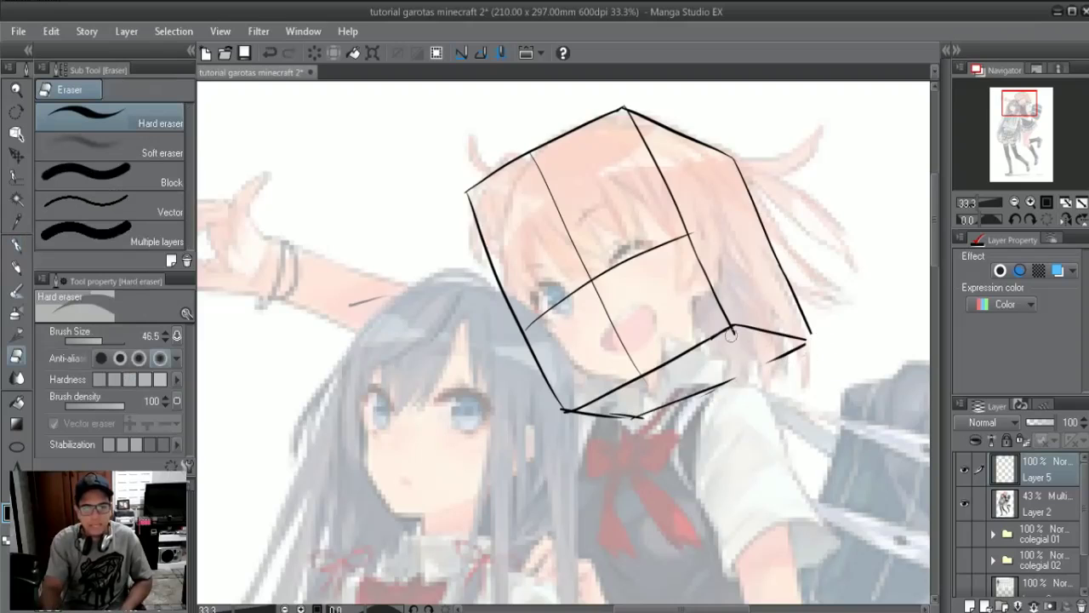
pyautogui.press('p')
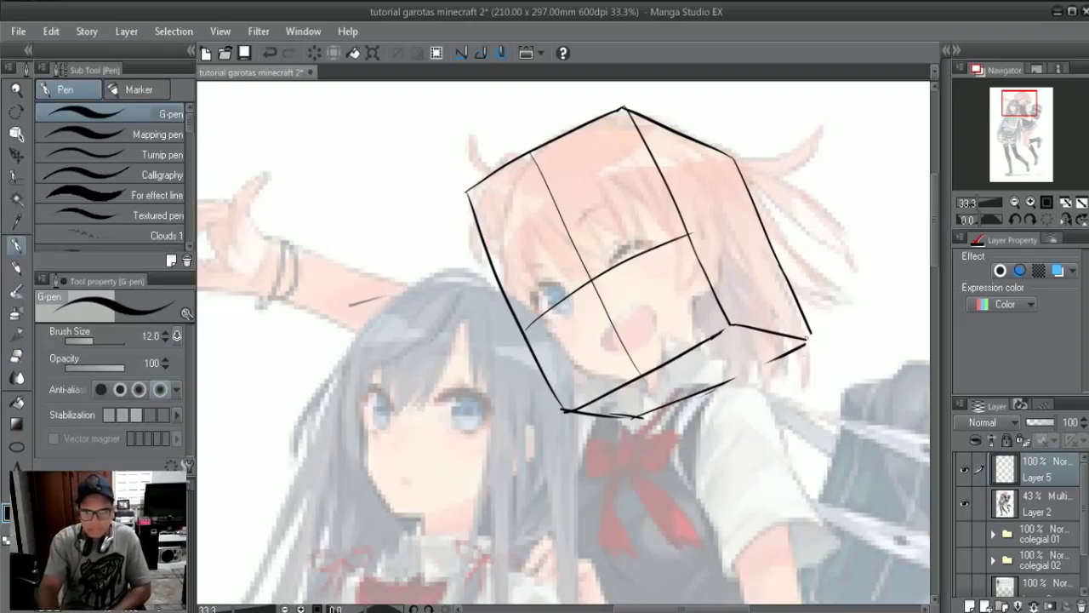
pyautogui.hotkey('ctrl', 'z')
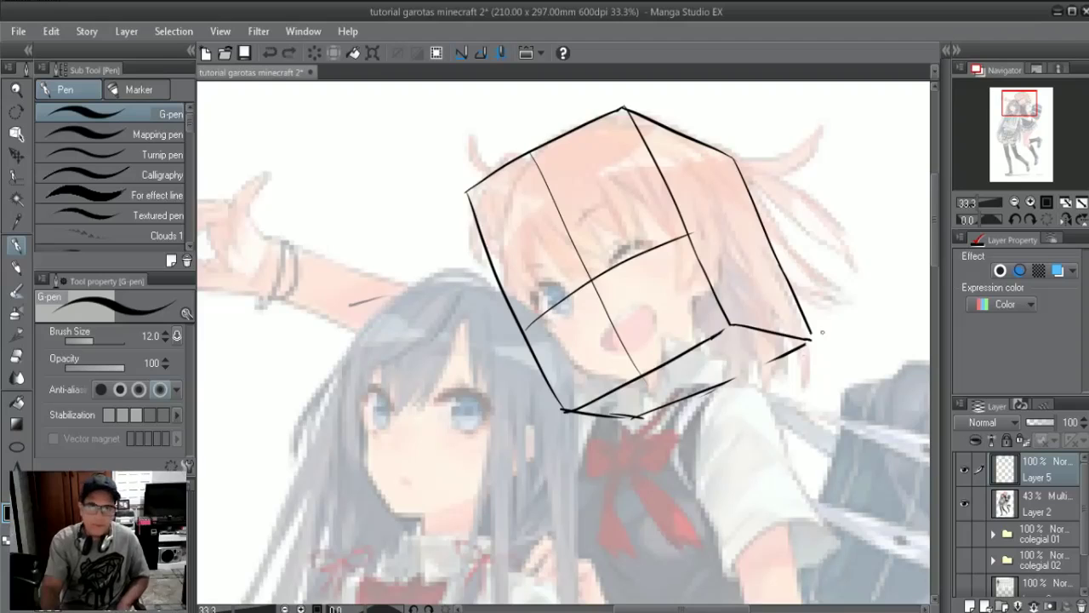
pyautogui.hotkey('ctrl', 'z')
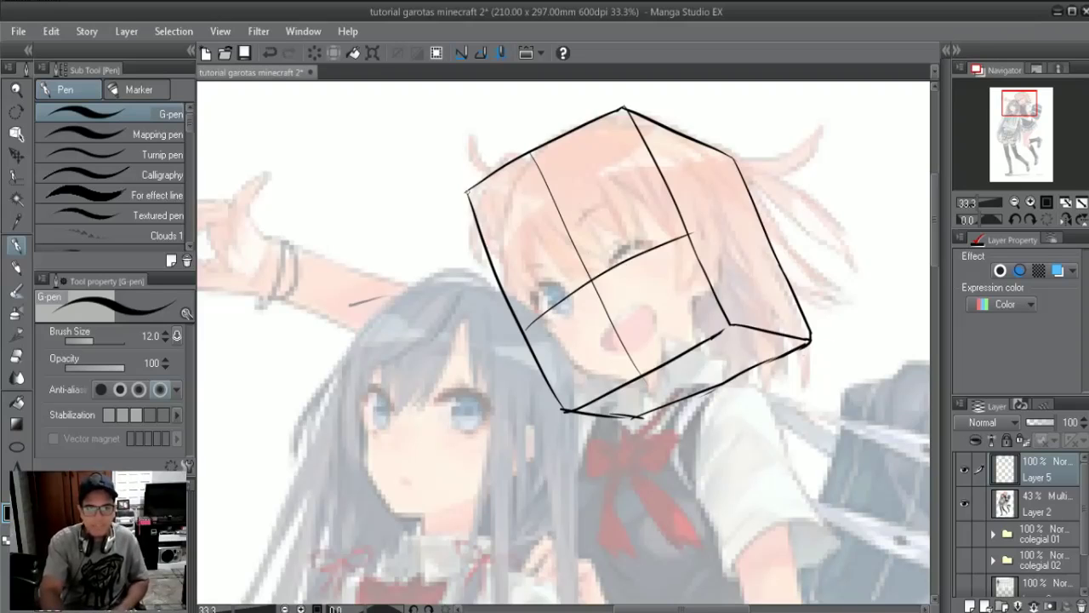
pyautogui.moveTo(643, 257); pyautogui.dragTo(662, 252)
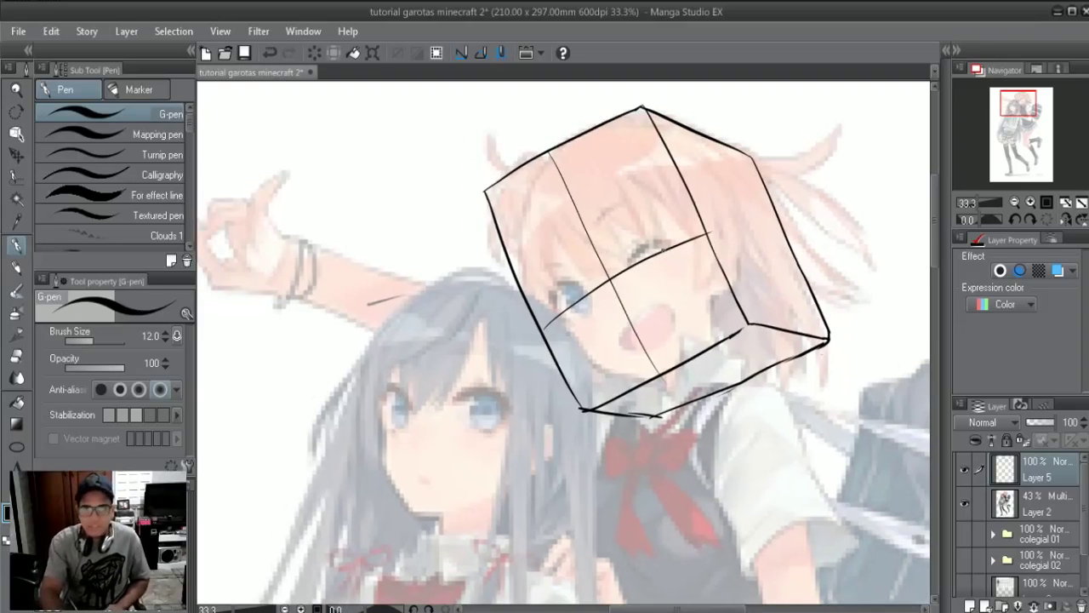
# - Draw thin vertical and diagonal guide lines on the cube's right face, discarding ones that don't fit
pyautogui.moveTo(759, 221)
pyautogui.mouseDown()
pyautogui.moveTo(695, 252)
pyautogui.moveTo(711, 278)
pyautogui.mouseUp()
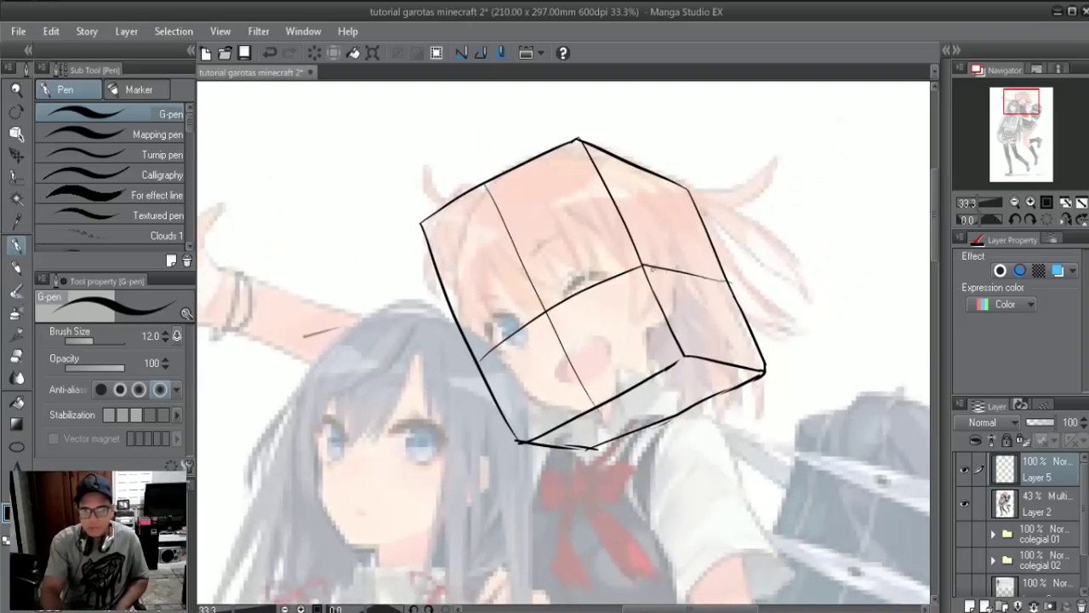
pyautogui.moveTo(691, 193); pyautogui.dragTo(675, 273)
pyautogui.hotkey('ctrl', 'z')
pyautogui.hotkey('ctrl', 'z')
pyautogui.moveTo(691, 194); pyautogui.dragTo(685, 342)
pyautogui.moveTo(585, 145); pyautogui.dragTo(724, 302)
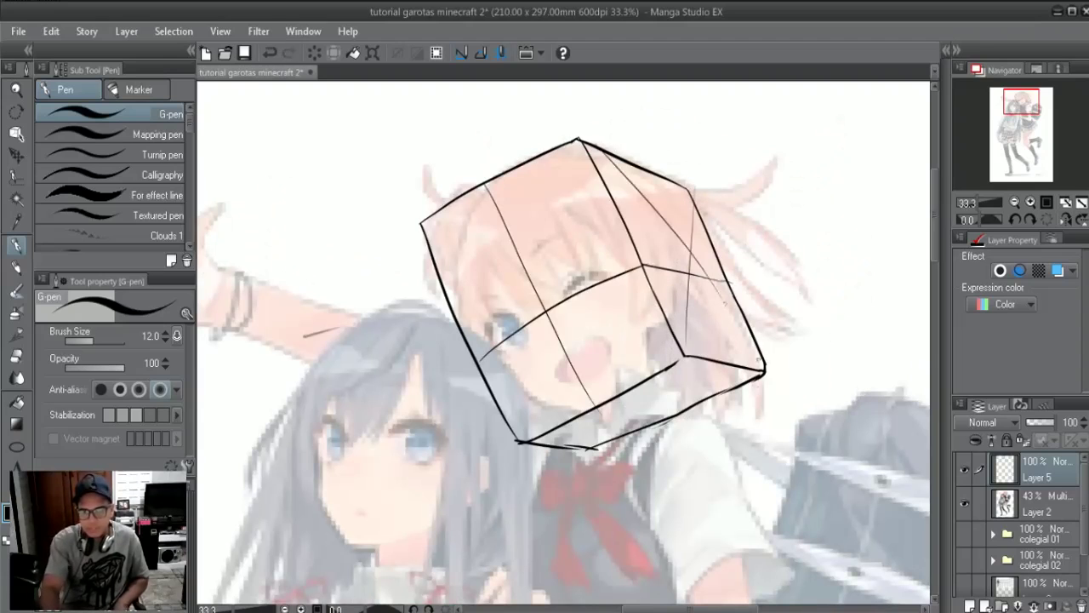
pyautogui.hotkey('ctrl', 'z')
pyautogui.moveTo(585, 145); pyautogui.dragTo(743, 335)
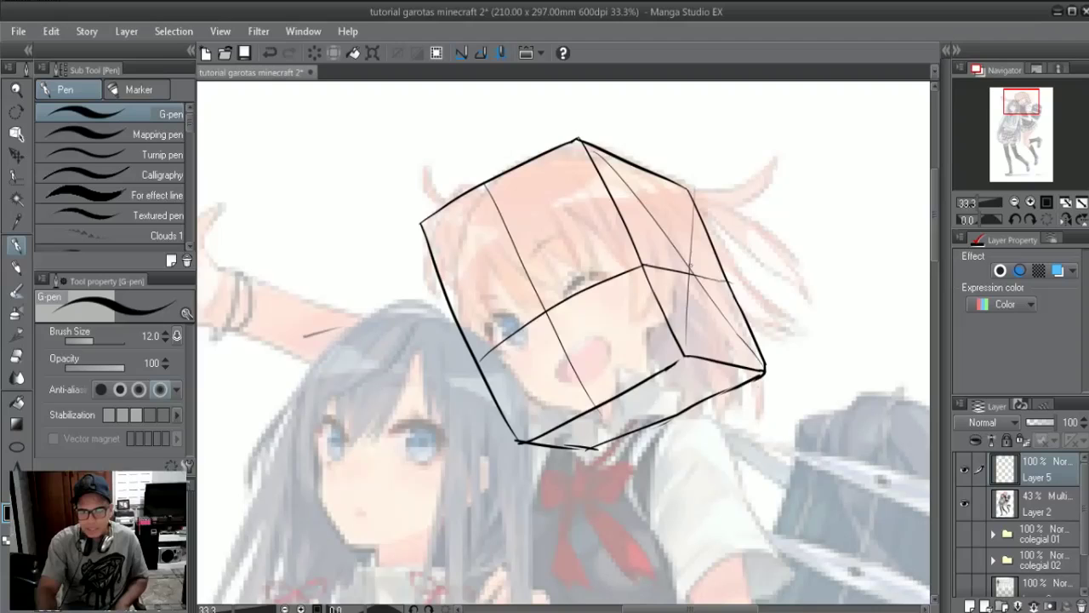
pyautogui.hotkey('ctrl', 'z')
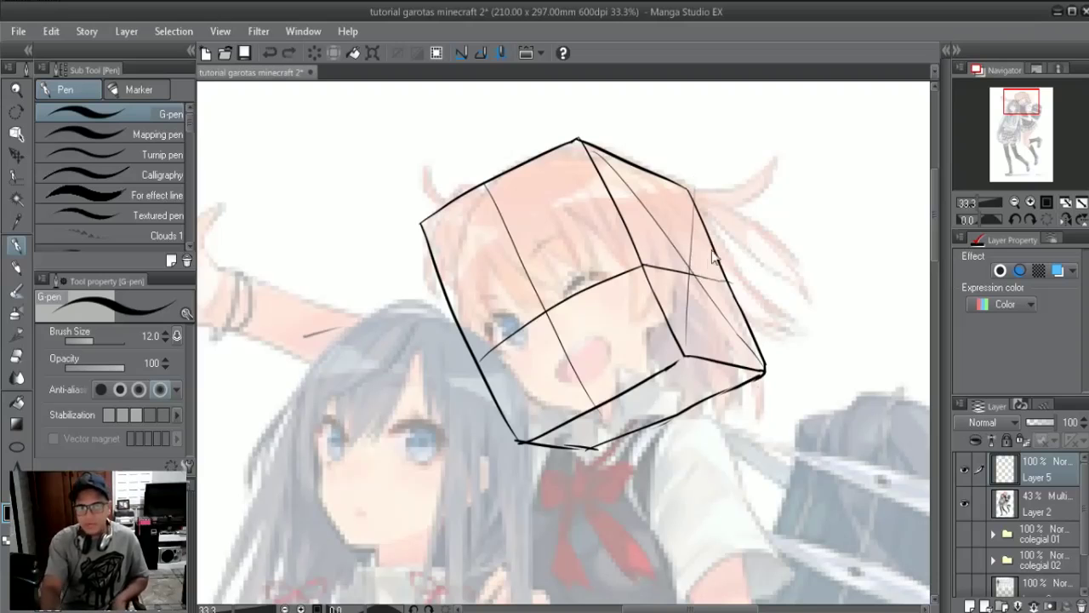
pyautogui.moveTo(723, 235)
pyautogui.mouseDown()
pyautogui.moveTo(667, 178)
pyautogui.moveTo(695, 304)
pyautogui.mouseUp()
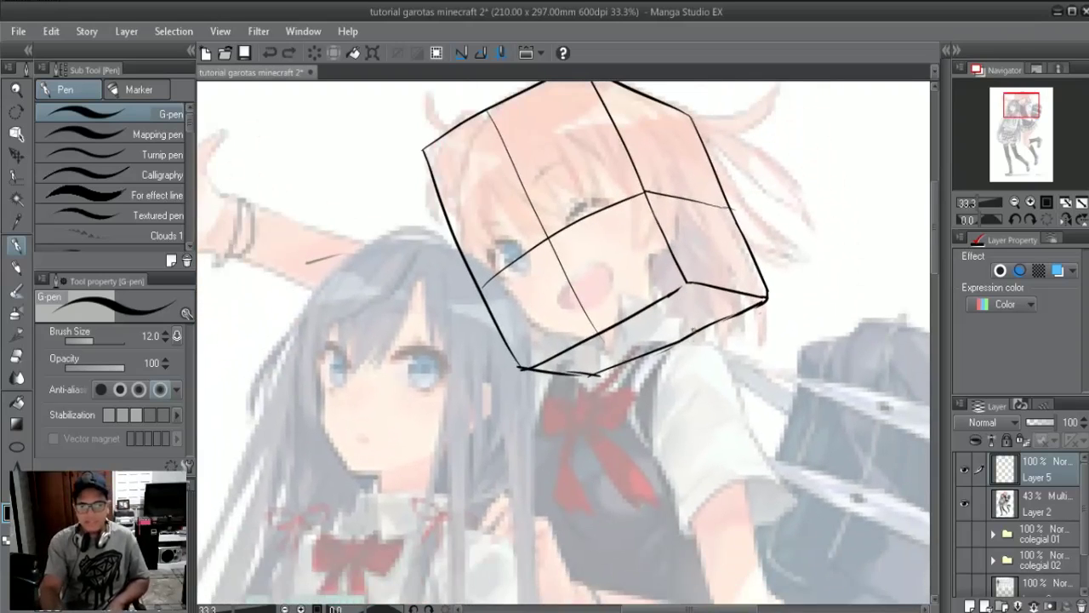
pyautogui.hotkey('ctrl', 't')
# - Stretch the cube wider, squash it shorter, rotate it onto the head, and commit
pyautogui.moveTo(662, 241); pyautogui.dragTo(715, 334)
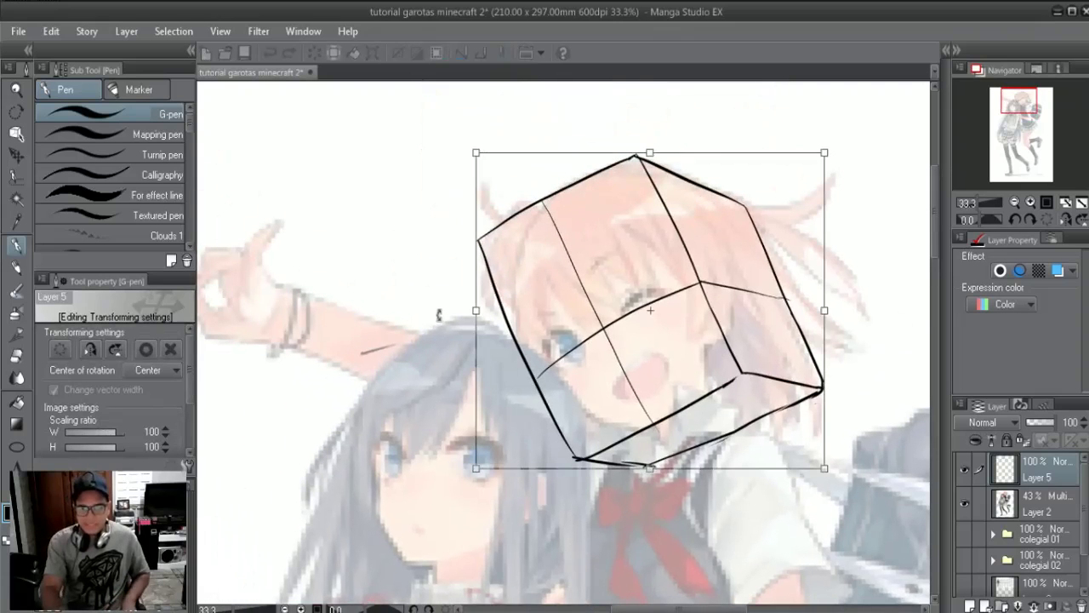
pyautogui.moveTo(476, 310); pyautogui.dragTo(466, 311)
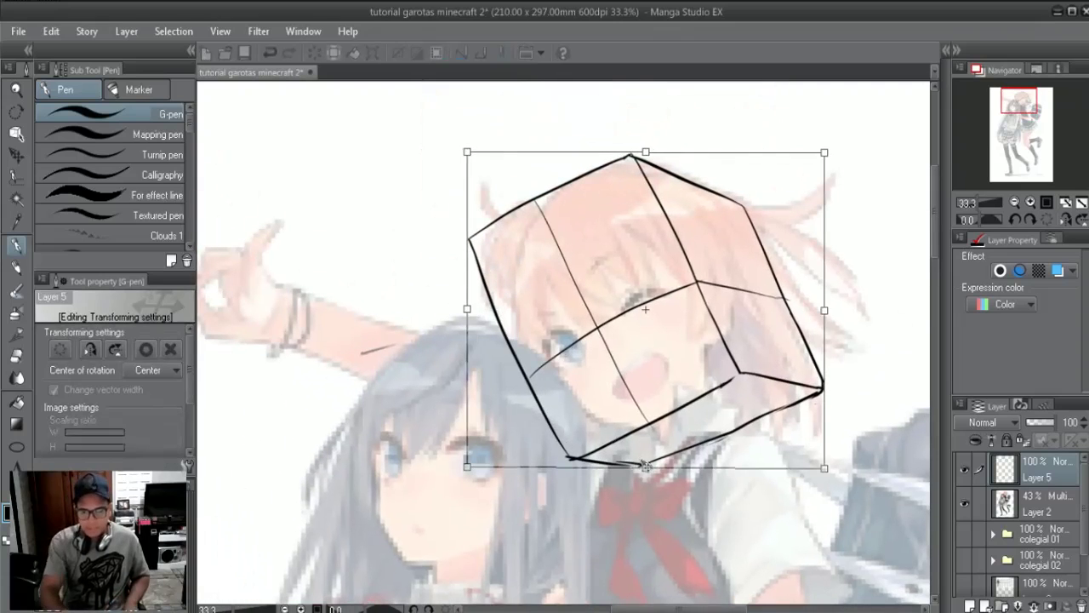
pyautogui.moveTo(646, 463); pyautogui.dragTo(646, 453)
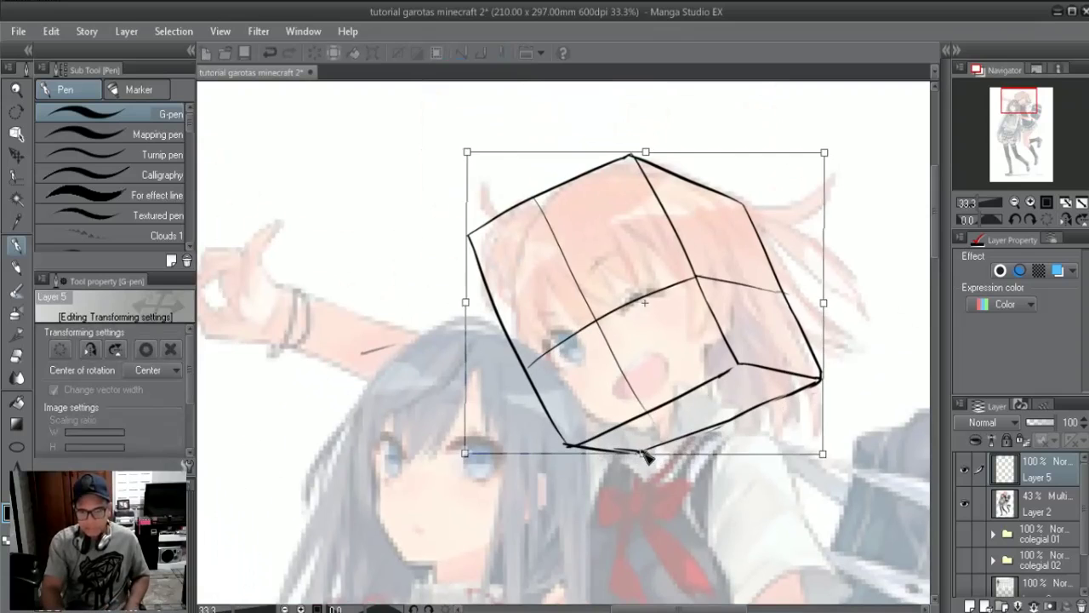
pyautogui.moveTo(647, 153); pyautogui.dragTo(647, 151)
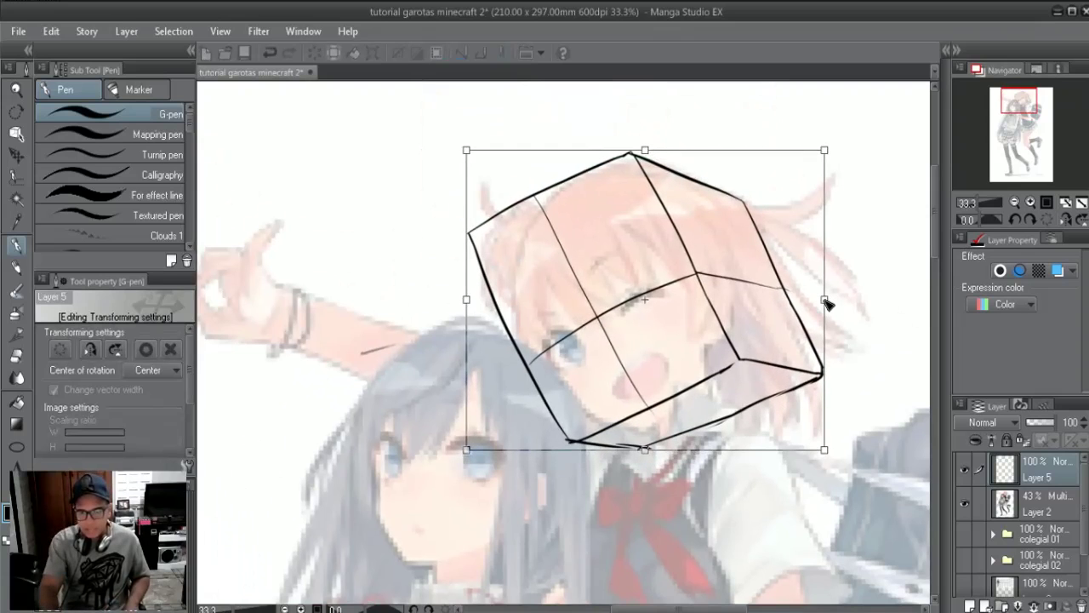
pyautogui.moveTo(855, 331); pyautogui.dragTo(765, 351)
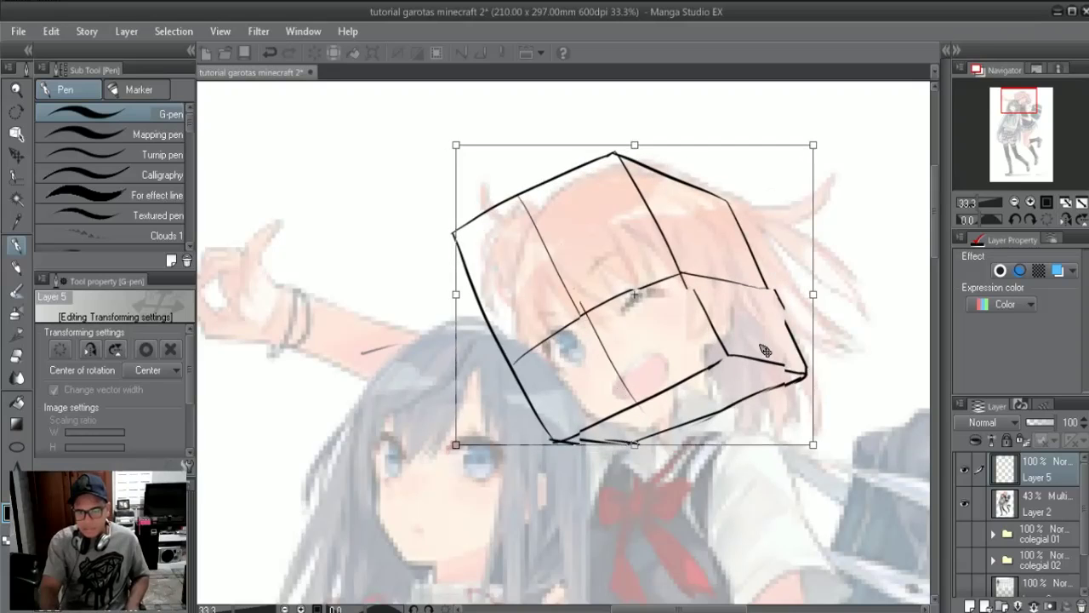
pyautogui.press('Return')
pyautogui.moveTo(769, 340); pyautogui.dragTo(763, 293)
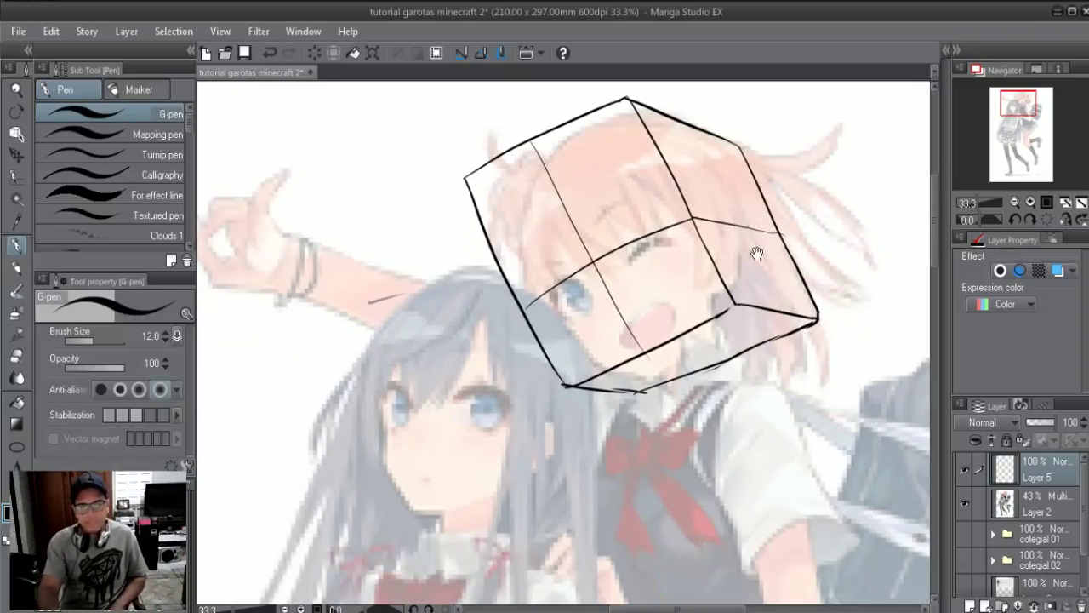
# - Pan to blank canvas and draw the figure's boxy head divided by cross lines
pyautogui.moveTo(753, 349); pyautogui.dragTo(747, 150)
pyautogui.moveTo(732, 312); pyautogui.dragTo(745, 367)
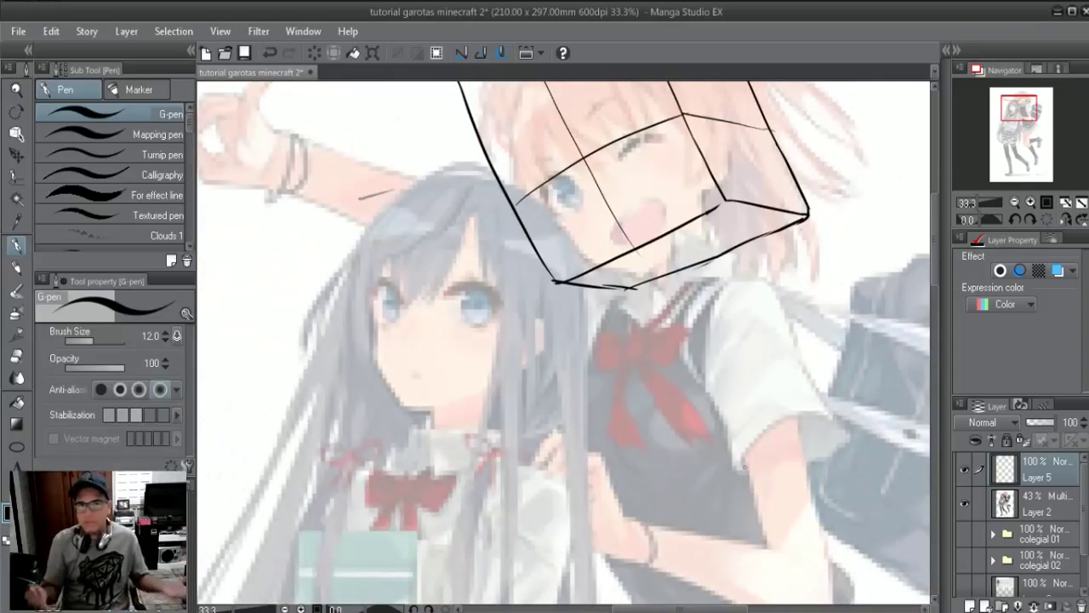
pyautogui.moveTo(746, 367); pyautogui.dragTo(713, 313)
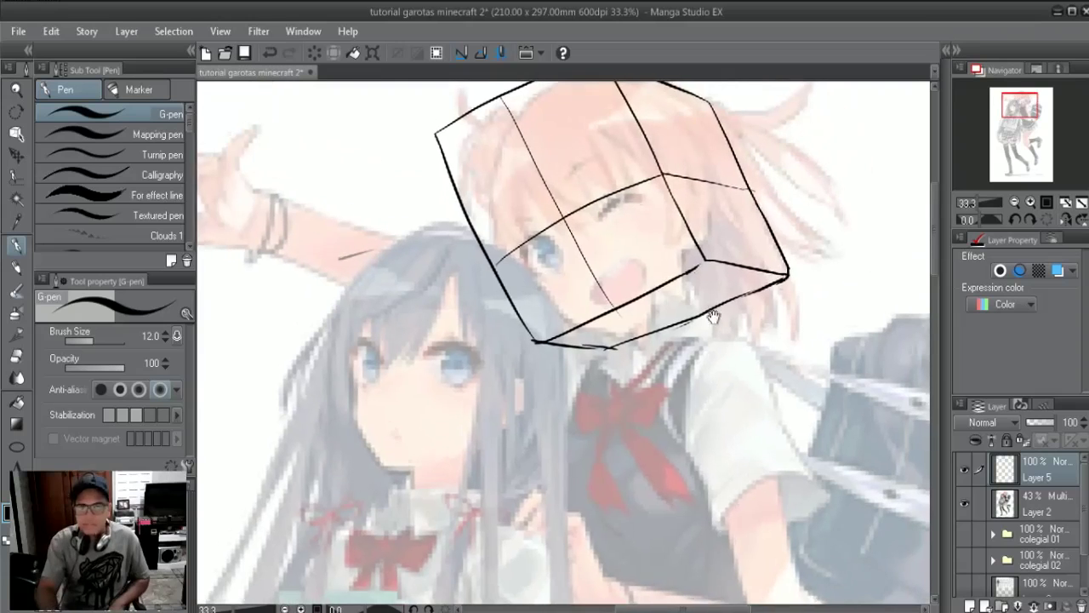
pyautogui.moveTo(754, 369); pyautogui.dragTo(671, 433)
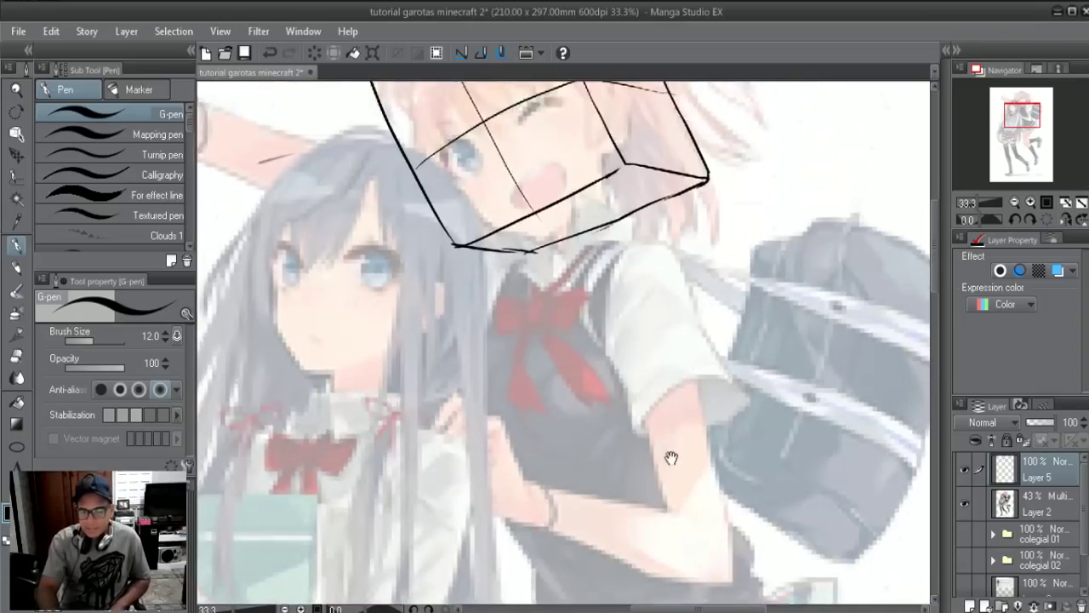
pyautogui.moveTo(681, 365)
pyautogui.mouseDown()
pyautogui.moveTo(734, 376)
pyautogui.moveTo(644, 367)
pyautogui.moveTo(559, 394)
pyautogui.mouseUp()
pyautogui.moveTo(647, 179); pyautogui.dragTo(647, 278)
pyautogui.moveTo(649, 180)
pyautogui.mouseDown()
pyautogui.moveTo(723, 253)
pyautogui.moveTo(720, 274)
pyautogui.mouseUp()
pyautogui.moveTo(646, 276); pyautogui.dragTo(735, 274)
pyautogui.moveTo(703, 149); pyautogui.dragTo(703, 247)
pyautogui.moveTo(652, 169); pyautogui.dragTo(747, 169)
pyautogui.moveTo(659, 214)
pyautogui.mouseDown()
pyautogui.moveTo(655, 343)
pyautogui.moveTo(733, 337)
pyautogui.mouseUp()
pyautogui.moveTo(735, 208)
pyautogui.mouseDown()
pyautogui.moveTo(732, 364)
pyautogui.moveTo(728, 339)
pyautogui.mouseUp()
pyautogui.hotkey('ctrl', 'z')
pyautogui.moveTo(734, 219); pyautogui.dragTo(726, 312)
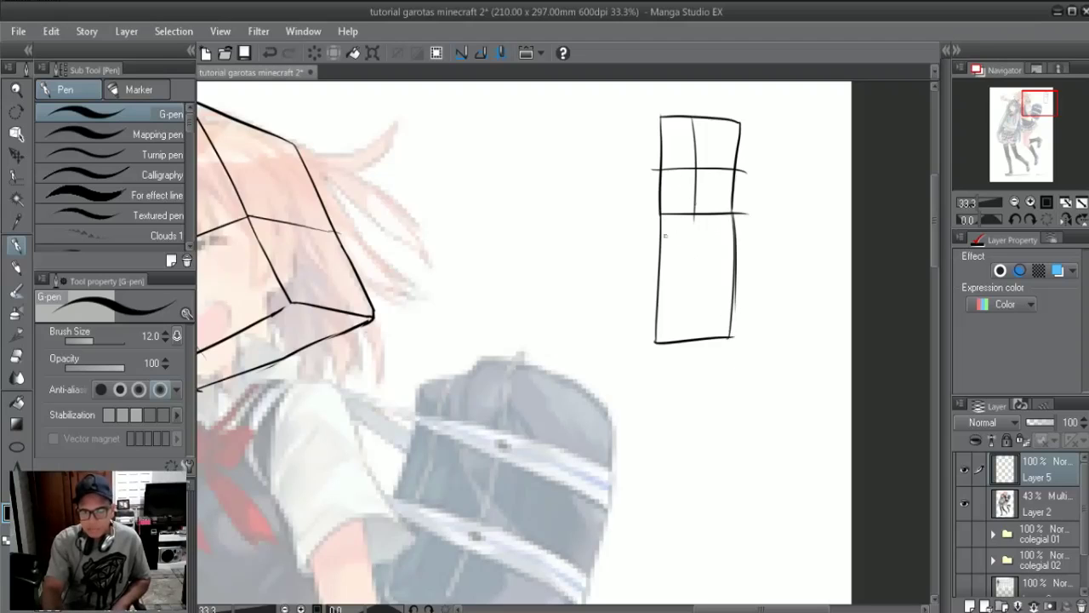
# - Add a shoulder line across the figure and the left and right leg lines
pyautogui.moveTo(702, 259); pyautogui.dragTo(728, 251)
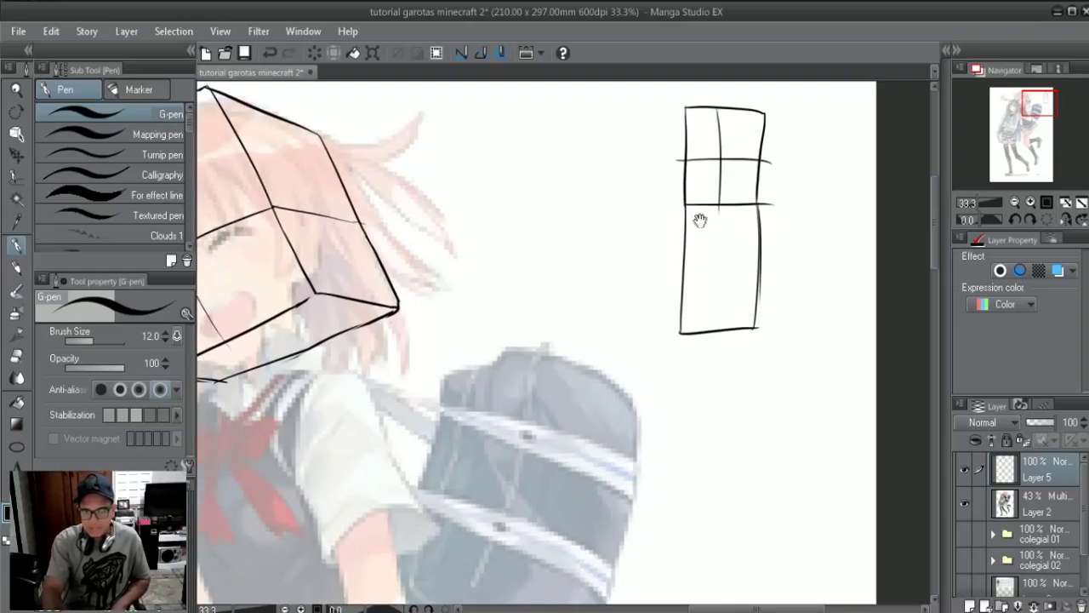
pyautogui.moveTo(792, 204); pyautogui.dragTo(679, 206)
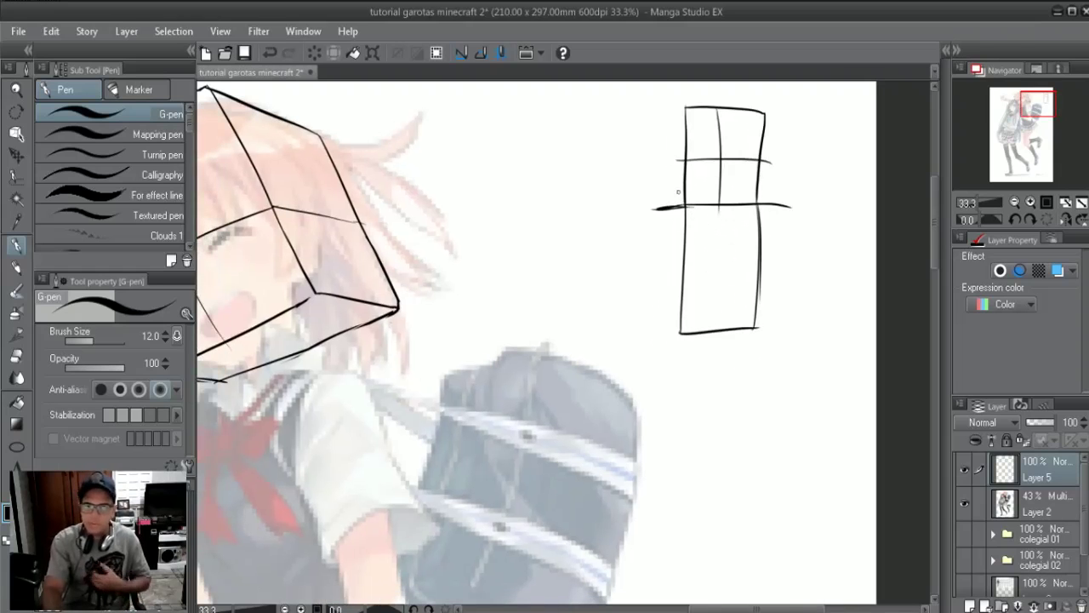
pyautogui.moveTo(749, 316); pyautogui.dragTo(772, 257)
pyautogui.moveTo(706, 262); pyautogui.dragTo(698, 398)
pyautogui.moveTo(781, 268); pyautogui.dragTo(784, 375)
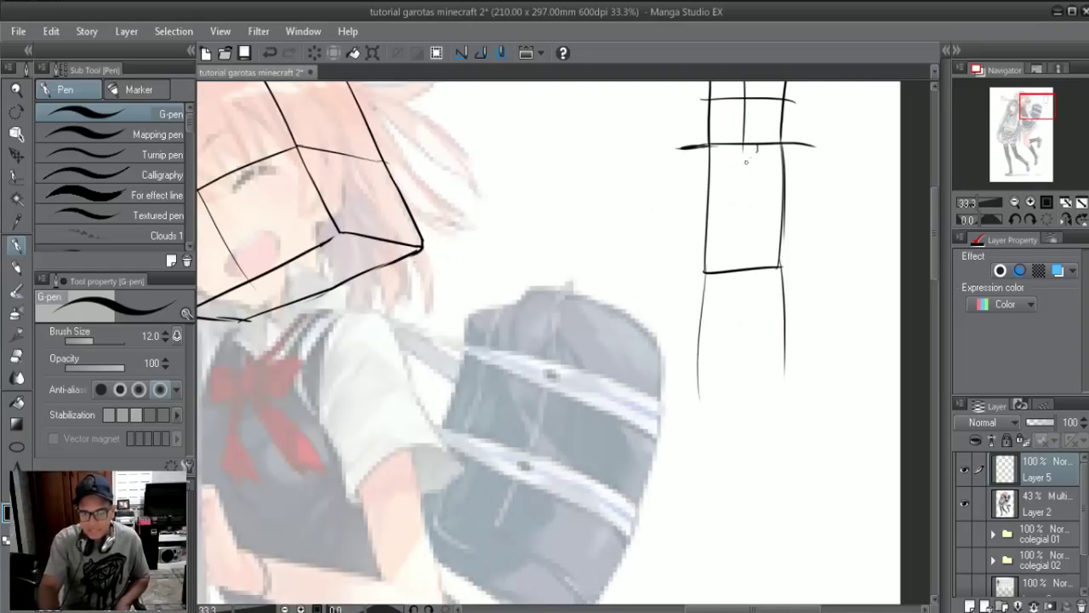
# - Draw a curved arm with small ovals and outline the edges of both arms
pyautogui.moveTo(754, 195)
pyautogui.mouseDown()
pyautogui.moveTo(766, 302)
pyautogui.moveTo(741, 400)
pyautogui.moveTo(800, 392)
pyautogui.mouseUp()
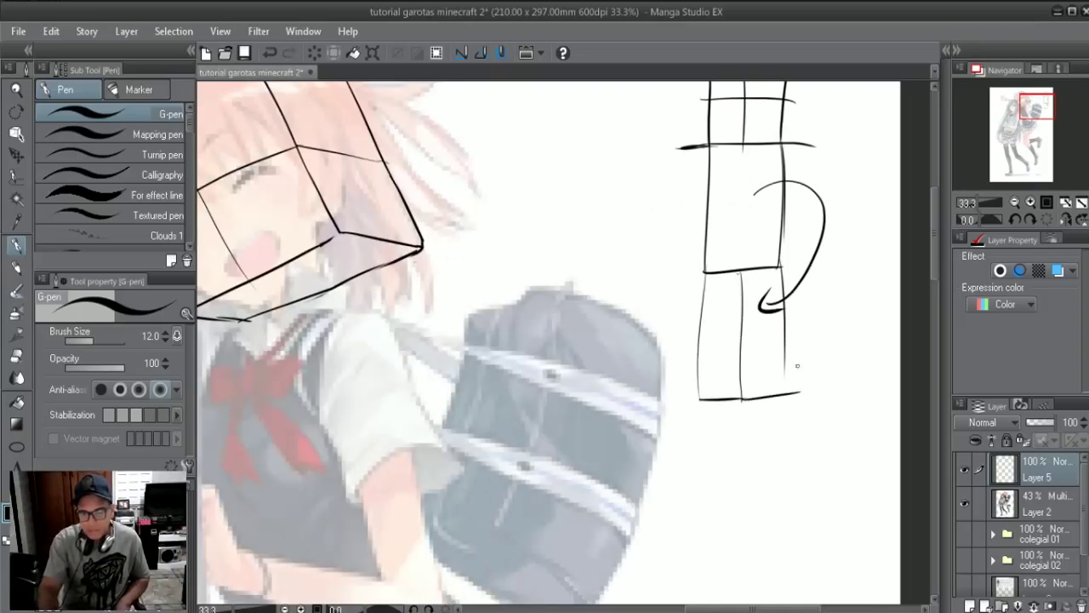
pyautogui.scroll(3, 545, 340)
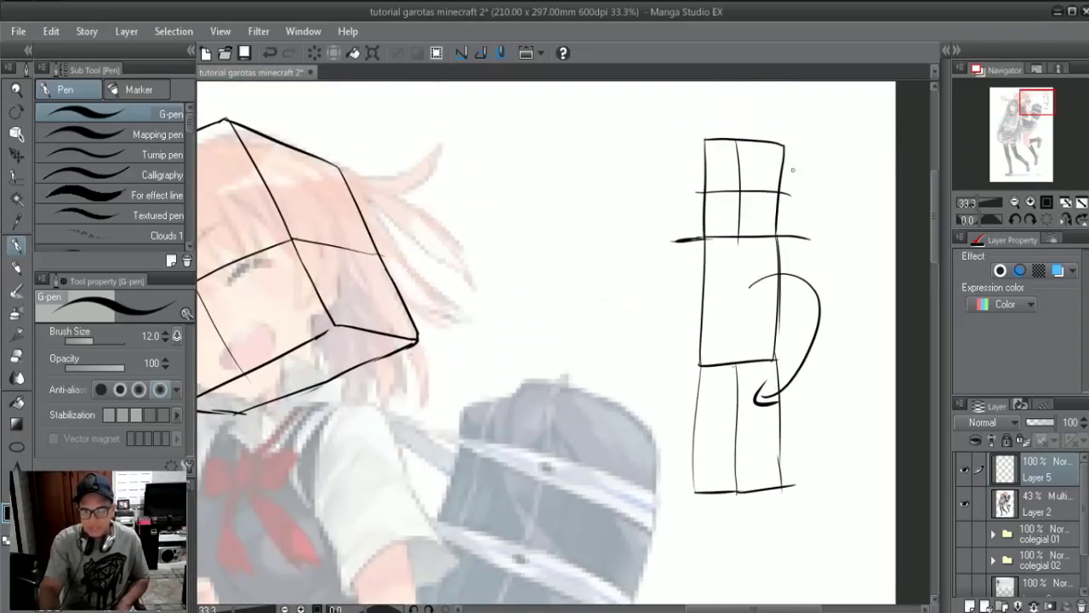
pyautogui.moveTo(803, 295); pyautogui.dragTo(806, 303)
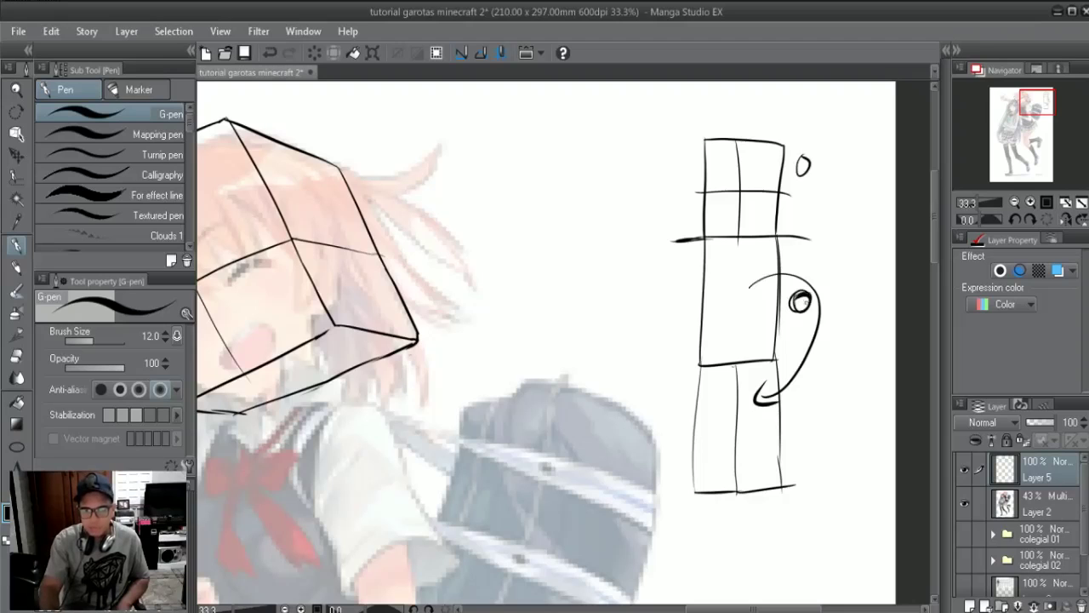
pyautogui.moveTo(805, 425); pyautogui.dragTo(815, 423)
pyautogui.moveTo(809, 238); pyautogui.dragTo(818, 342)
pyautogui.moveTo(778, 269); pyautogui.dragTo(789, 345)
pyautogui.moveTo(675, 242); pyautogui.dragTo(665, 320)
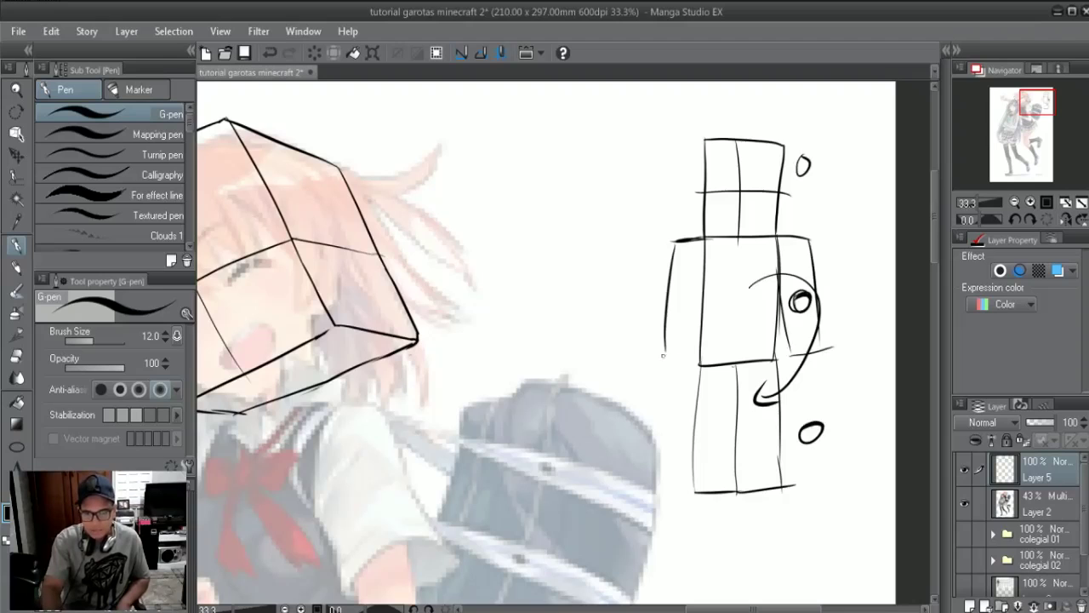
pyautogui.moveTo(704, 281)
pyautogui.mouseDown()
pyautogui.moveTo(699, 364)
pyautogui.moveTo(808, 349)
pyautogui.mouseUp()
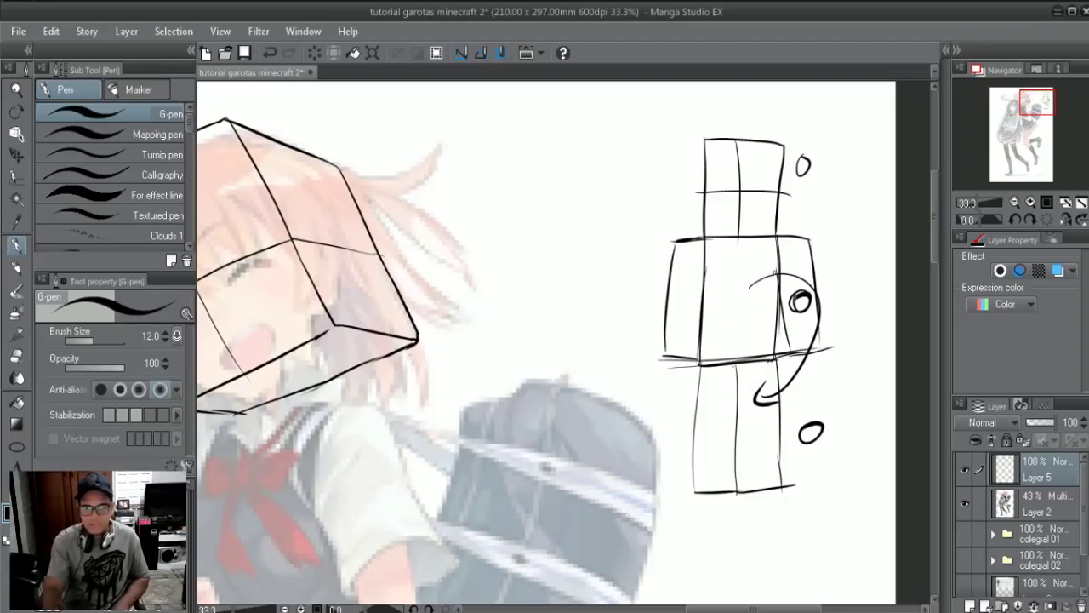
pyautogui.press('e')
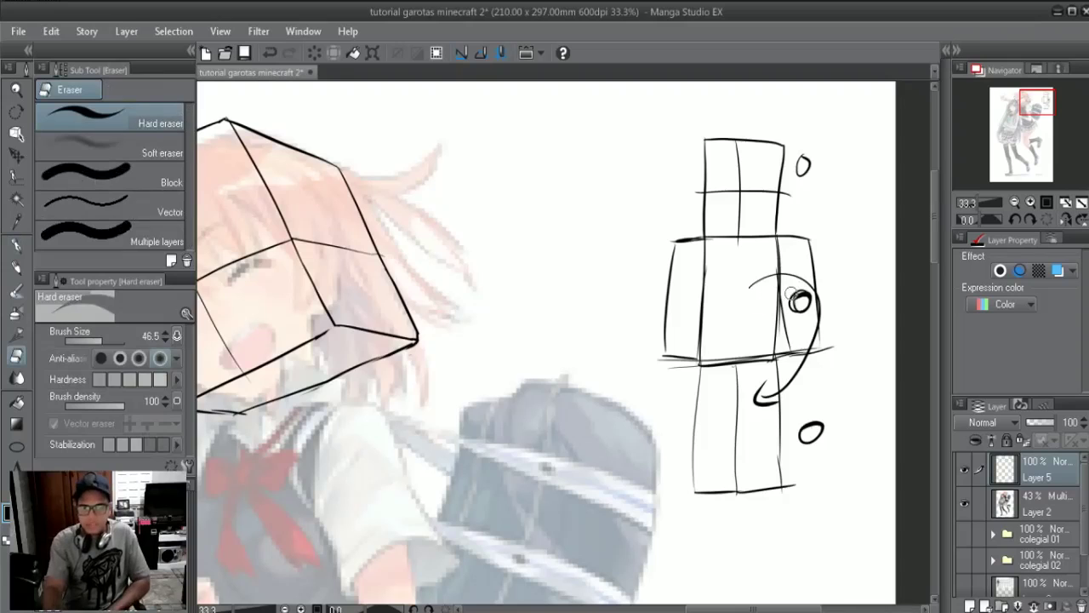
pyautogui.moveTo(776, 323)
pyautogui.mouseDown()
pyautogui.moveTo(826, 195)
pyautogui.moveTo(712, 175)
pyautogui.moveTo(727, 396)
pyautogui.mouseUp()
pyautogui.press('p')
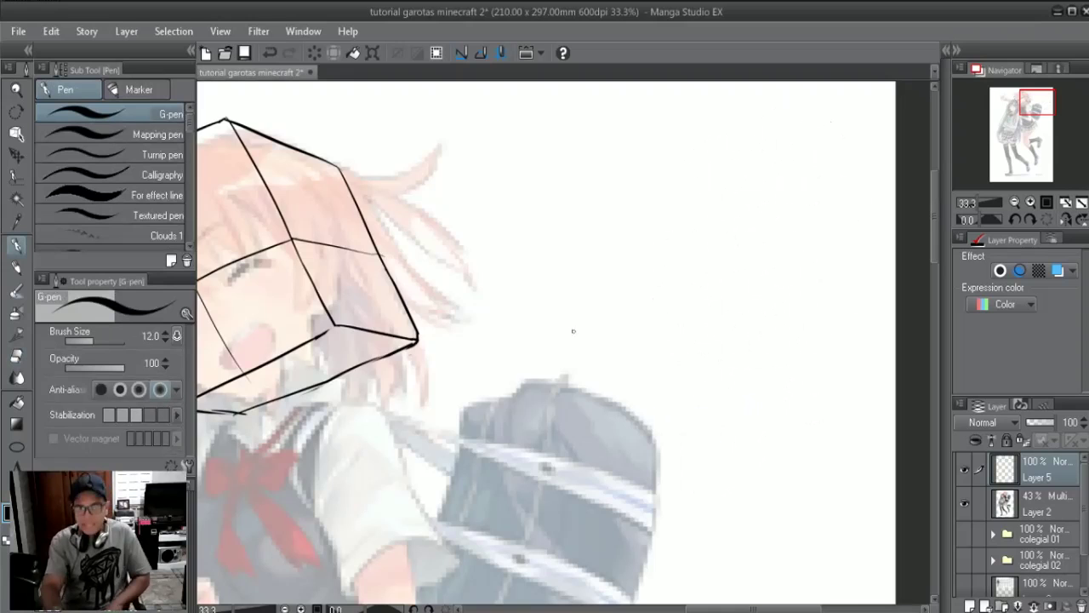
pyautogui.moveTo(431, 467); pyautogui.dragTo(622, 336)
pyautogui.moveTo(531, 299); pyautogui.dragTo(710, 301)
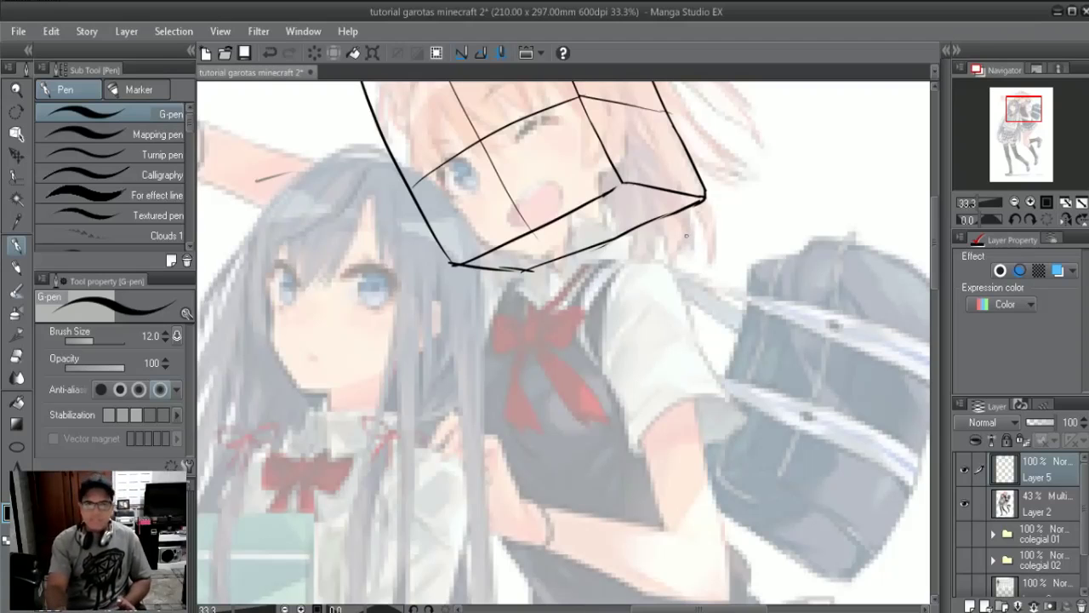
pyautogui.moveTo(677, 272)
pyautogui.mouseDown()
pyautogui.moveTo(653, 231)
pyautogui.moveTo(645, 309)
pyautogui.mouseUp()
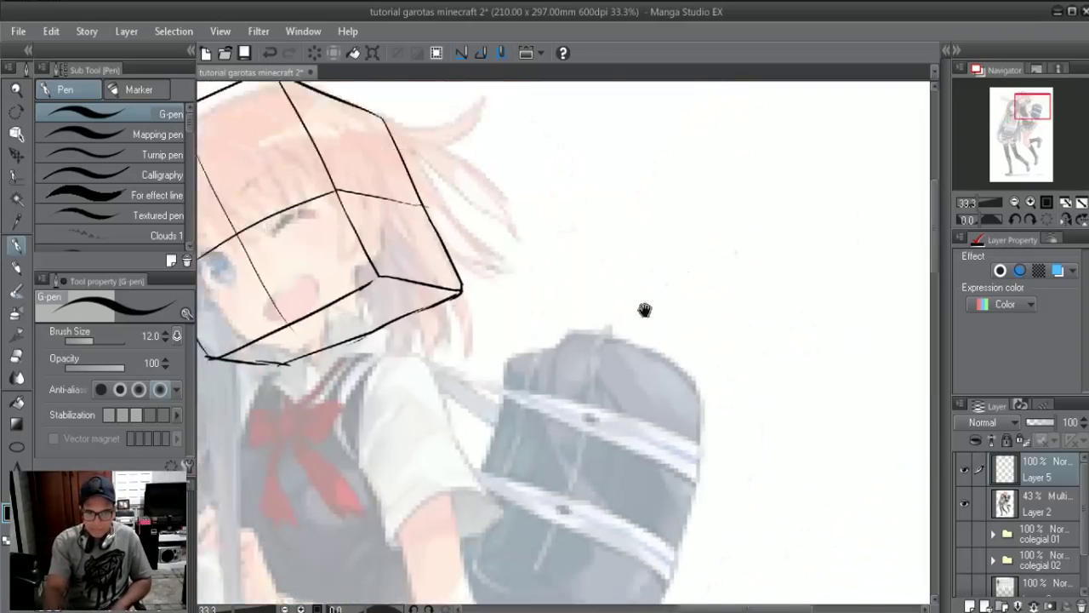
pyautogui.moveTo(700, 202)
pyautogui.mouseDown()
pyautogui.moveTo(707, 263)
pyautogui.moveTo(683, 179)
pyautogui.mouseUp()
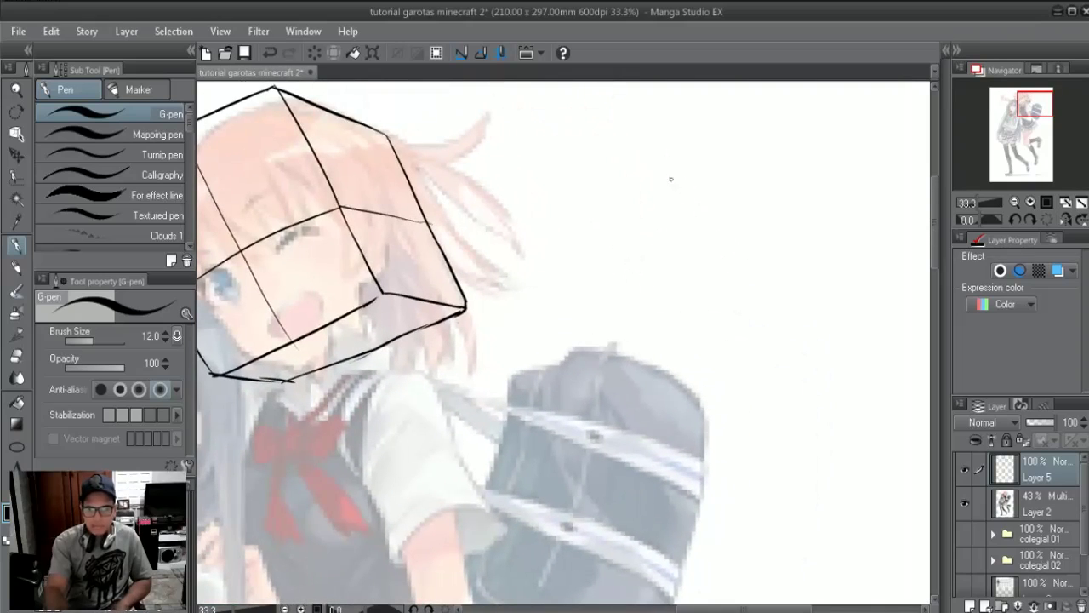
pyautogui.moveTo(693, 234); pyautogui.dragTo(694, 188)
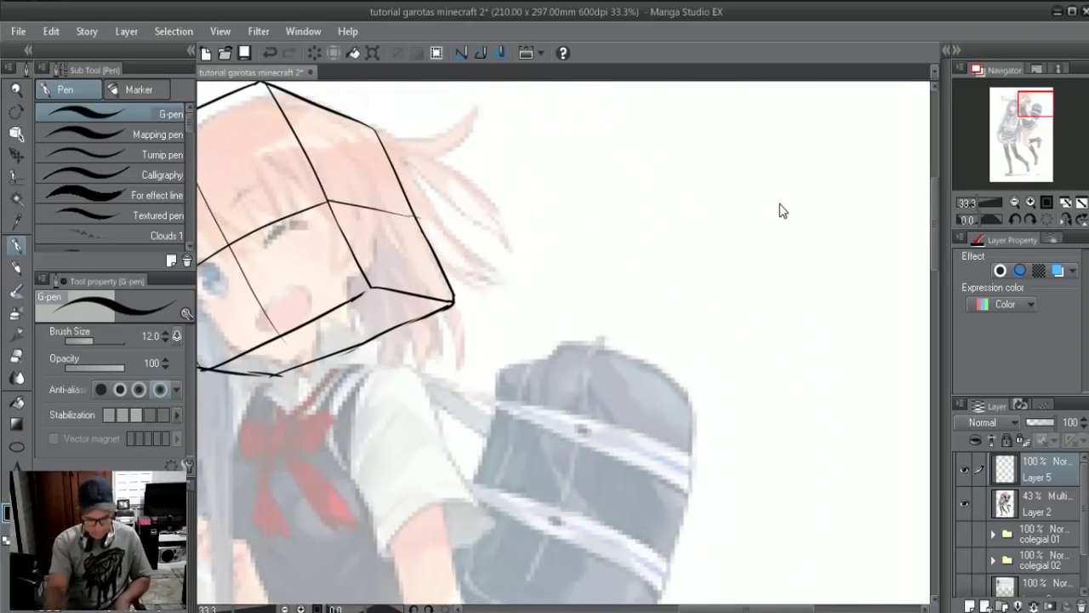
pyautogui.moveTo(798, 219); pyautogui.dragTo(764, 226)
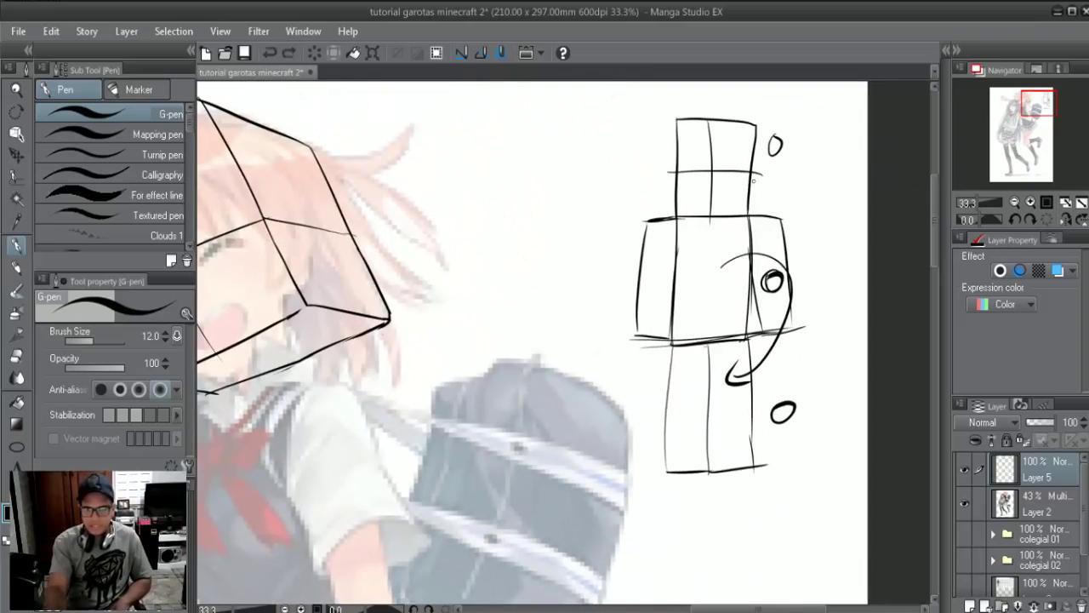
# - Restore the arm outlines and replace the head's cross lines with new inner dividing lines
pyautogui.moveTo(763, 150)
pyautogui.mouseDown()
pyautogui.moveTo(768, 223)
pyautogui.moveTo(807, 322)
pyautogui.mouseUp()
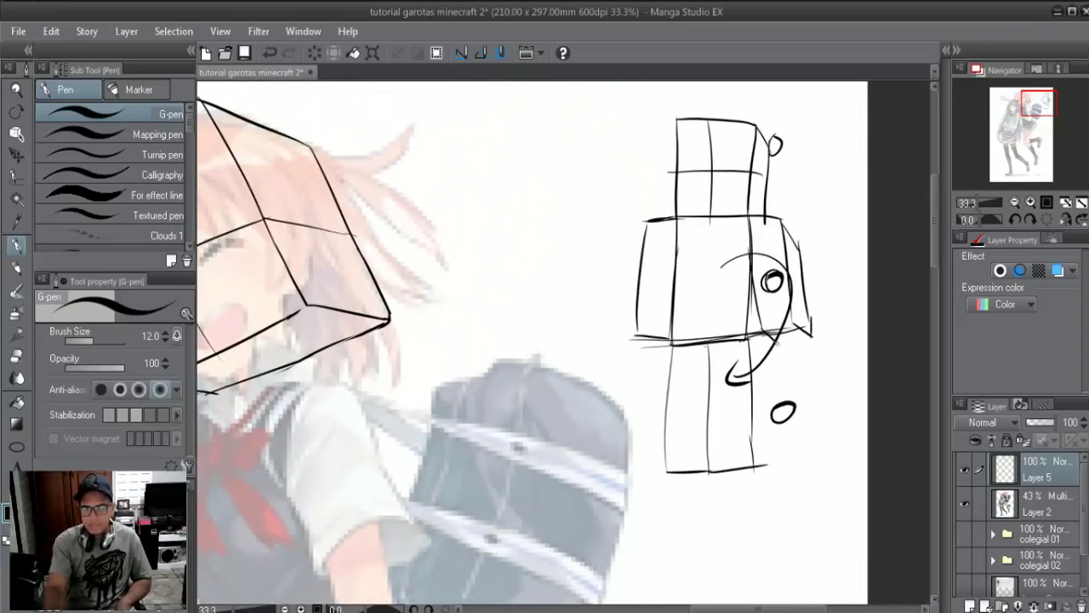
pyautogui.hotkey('ctrl', 'z')
pyautogui.hotkey('ctrl', 'z')
pyautogui.hotkey('ctrl', 'z')
pyautogui.hotkey('ctrl', 'z')
pyautogui.hotkey('ctrl', 'z')
pyautogui.hotkey('ctrl', 'z')
pyautogui.hotkey('ctrl', 'z')
pyautogui.hotkey('ctrl', 'z')
pyautogui.hotkey('ctrl', 'z')
pyautogui.hotkey('ctrl', 'z')
pyautogui.hotkey('ctrl', 'z')
pyautogui.hotkey('ctrl', 'z')
pyautogui.hotkey('ctrl', 'z')
pyautogui.hotkey('ctrl', 'z')
pyautogui.hotkey('ctrl', 'z')
pyautogui.hotkey('ctrl', 'z')
pyautogui.hotkey('ctrl', 'z')
pyautogui.hotkey('ctrl', 'z')
pyautogui.hotkey('ctrl', 'z')
pyautogui.hotkey('ctrl', 'y')
pyautogui.hotkey('ctrl', 'y')
pyautogui.hotkey('ctrl', 'y')
pyautogui.hotkey('ctrl', 'y')
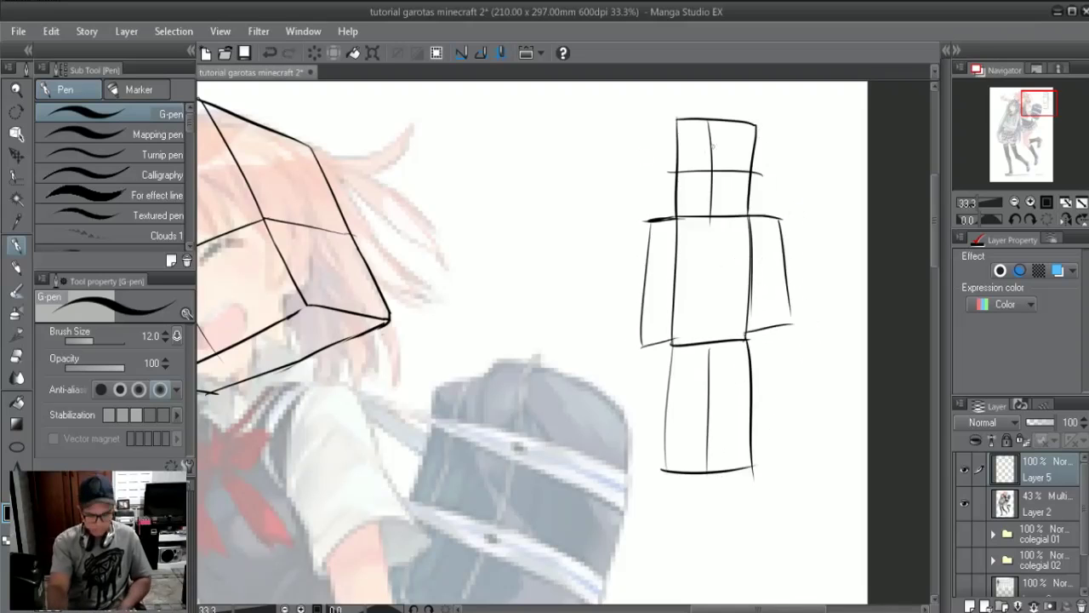
pyautogui.press('e')
pyautogui.moveTo(710, 123); pyautogui.dragTo(711, 213)
pyautogui.moveTo(681, 172); pyautogui.dragTo(746, 173)
pyautogui.press('p')
pyautogui.moveTo(701, 125); pyautogui.dragTo(697, 217)
pyautogui.moveTo(667, 165); pyautogui.dragTo(751, 165)
# - Add block side edges to the head and right arm, and outline the right leg
pyautogui.moveTo(756, 121); pyautogui.dragTo(771, 152)
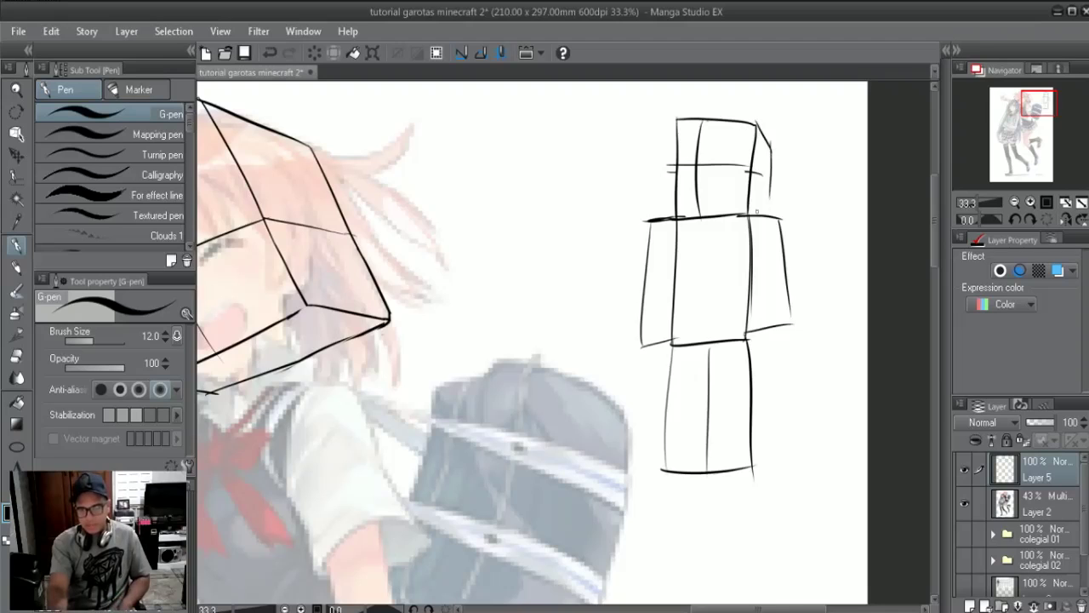
pyautogui.moveTo(780, 218)
pyautogui.mouseDown()
pyautogui.moveTo(803, 236)
pyautogui.moveTo(804, 327)
pyautogui.moveTo(816, 333)
pyautogui.mouseUp()
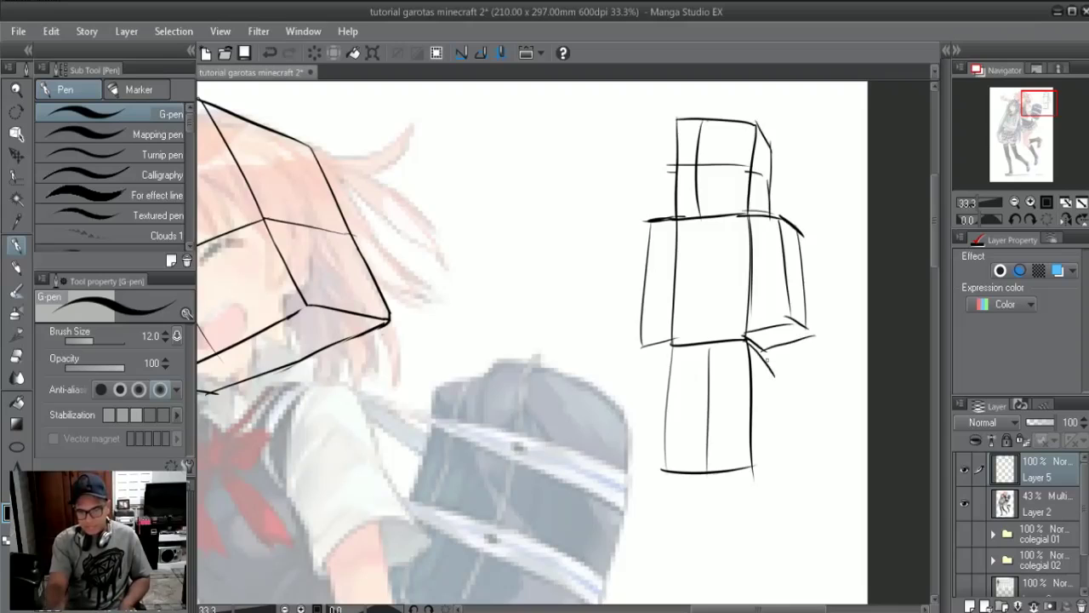
pyautogui.moveTo(770, 362); pyautogui.dragTo(775, 459)
pyautogui.moveTo(752, 467); pyautogui.dragTo(779, 464)
pyautogui.moveTo(688, 361); pyautogui.dragTo(698, 501)
pyautogui.hotkey('ctrl', 'z')
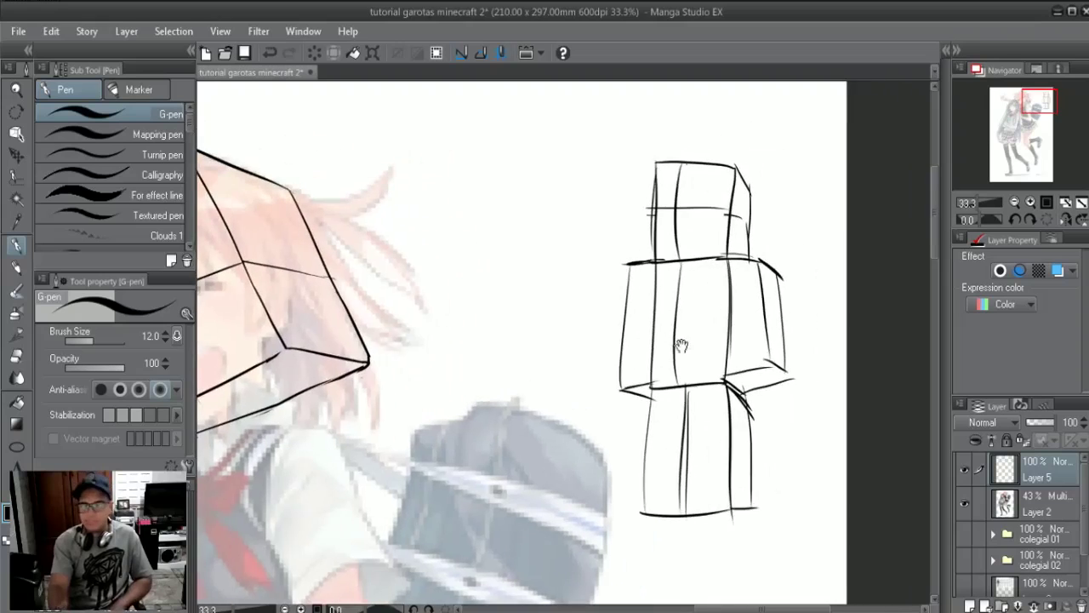
pyautogui.moveTo(782, 295)
pyautogui.mouseDown()
pyautogui.moveTo(742, 324)
pyautogui.moveTo(796, 332)
pyautogui.mouseUp()
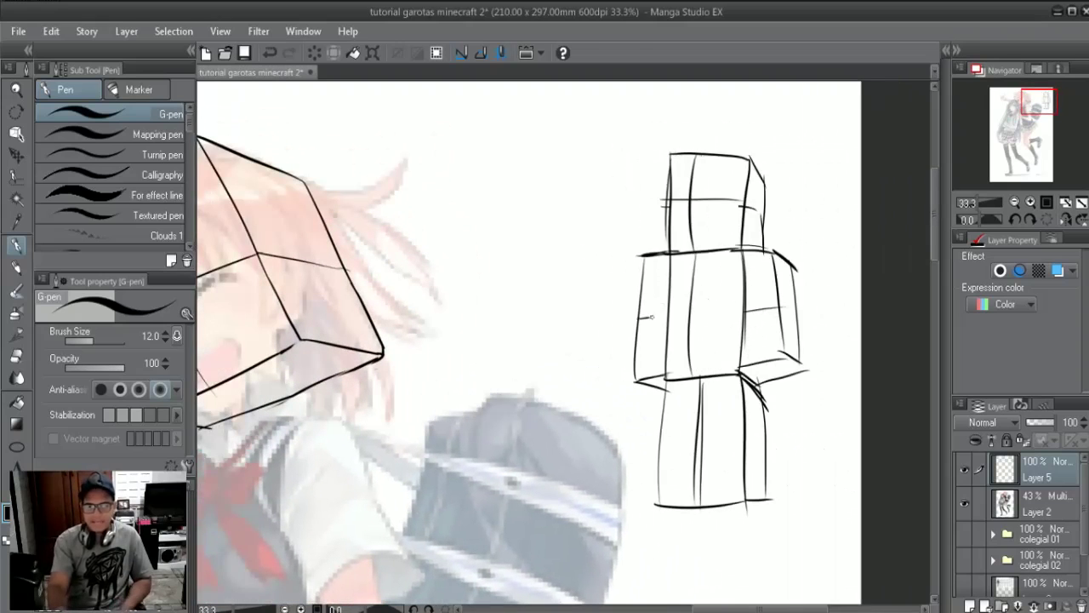
pyautogui.hotkey('ctrl', 'z')
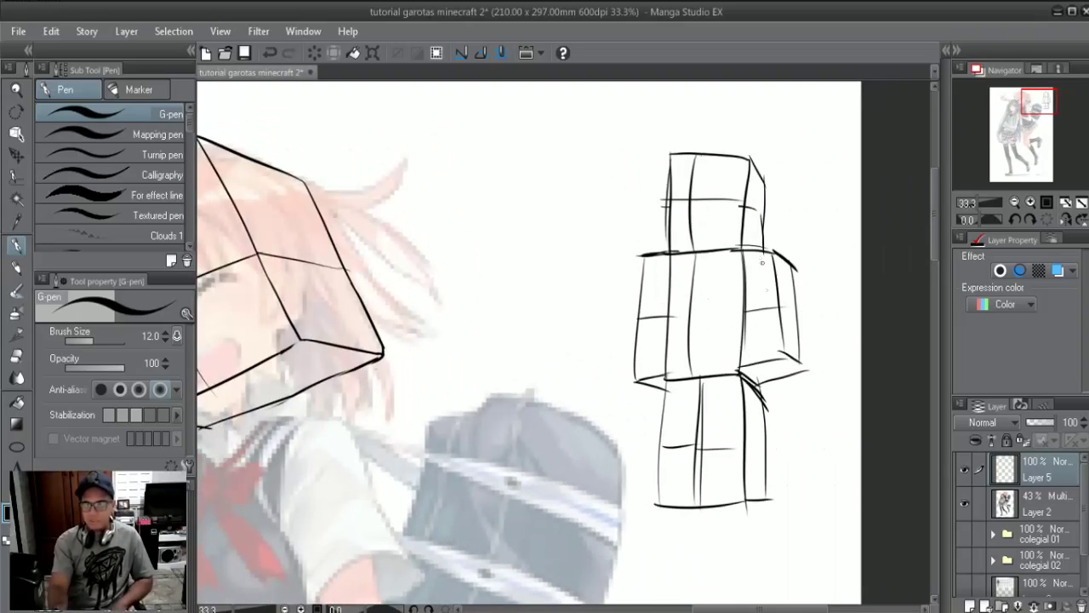
# - Pan the view to center the blocky figure
pyautogui.moveTo(579, 394); pyautogui.dragTo(547, 422)
pyautogui.moveTo(673, 375); pyautogui.dragTo(579, 400)
pyautogui.moveTo(713, 360); pyautogui.dragTo(502, 429)
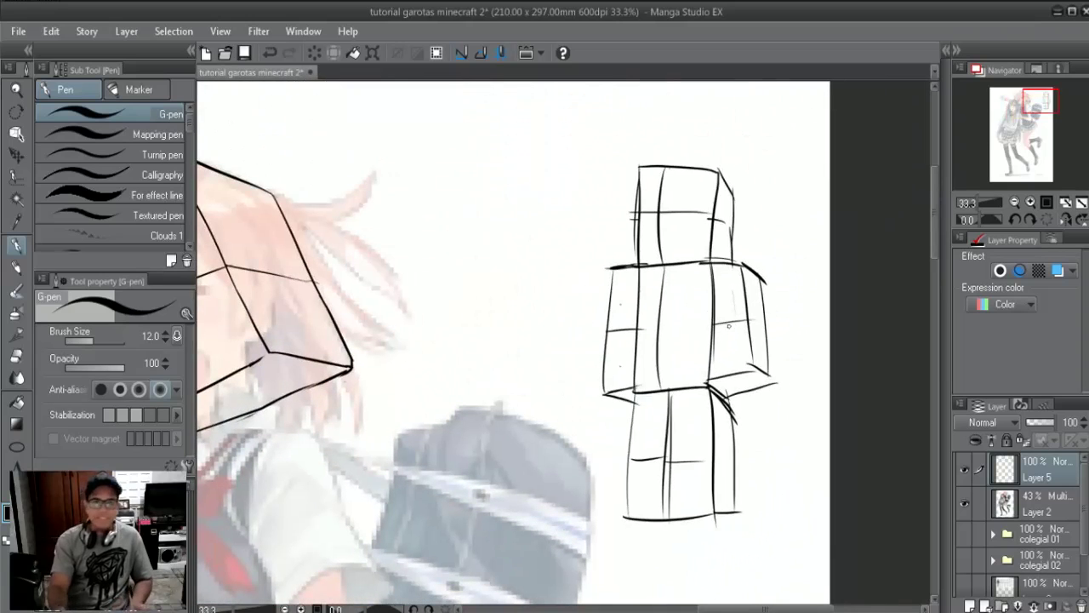
pyautogui.moveTo(684, 347)
pyautogui.mouseDown()
pyautogui.moveTo(799, 272)
pyautogui.moveTo(632, 382)
pyautogui.moveTo(693, 357)
pyautogui.mouseUp()
pyautogui.moveTo(625, 413); pyautogui.dragTo(710, 250)
pyautogui.moveTo(687, 352); pyautogui.dragTo(517, 474)
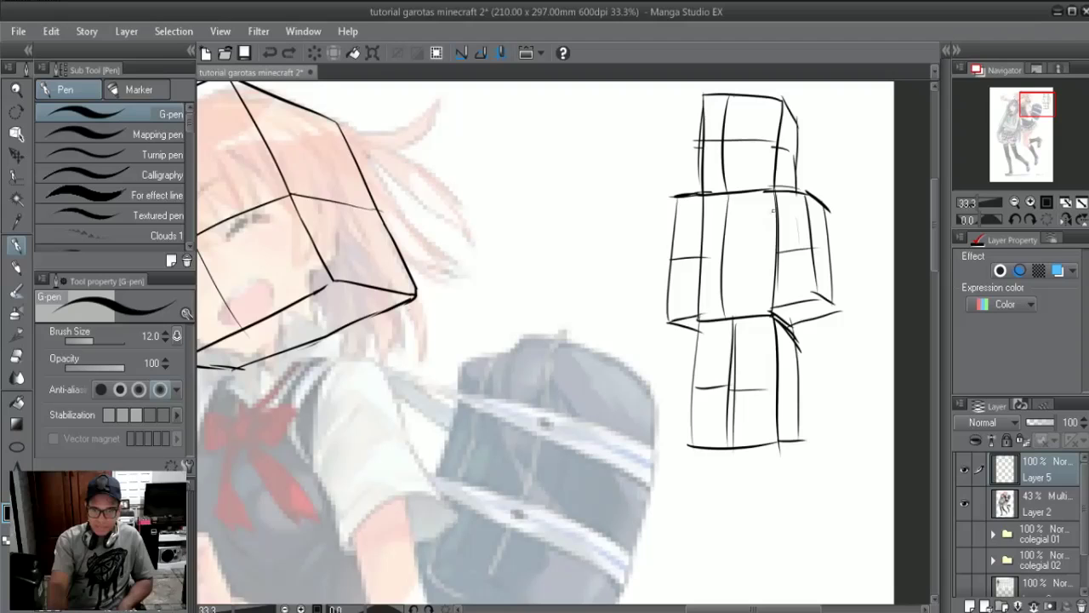
# - Try hatching on the torso and arm blocks, then undo all the shading
pyautogui.moveTo(807, 202)
pyautogui.mouseDown()
pyautogui.moveTo(766, 249)
pyautogui.moveTo(771, 299)
pyautogui.mouseUp()
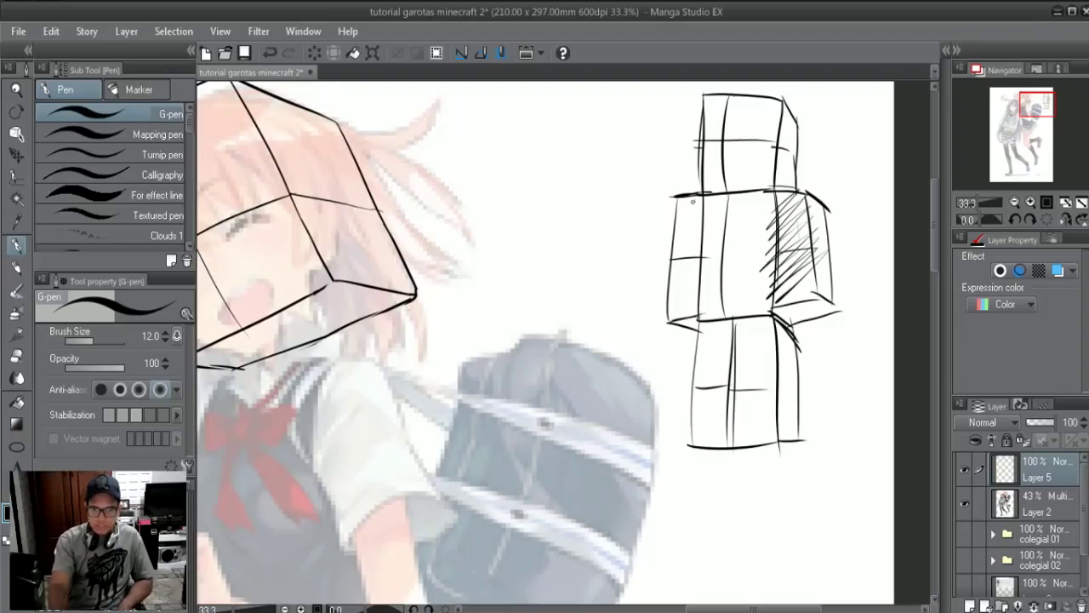
pyautogui.moveTo(706, 206)
pyautogui.mouseDown()
pyautogui.moveTo(669, 256)
pyautogui.moveTo(669, 301)
pyautogui.mouseUp()
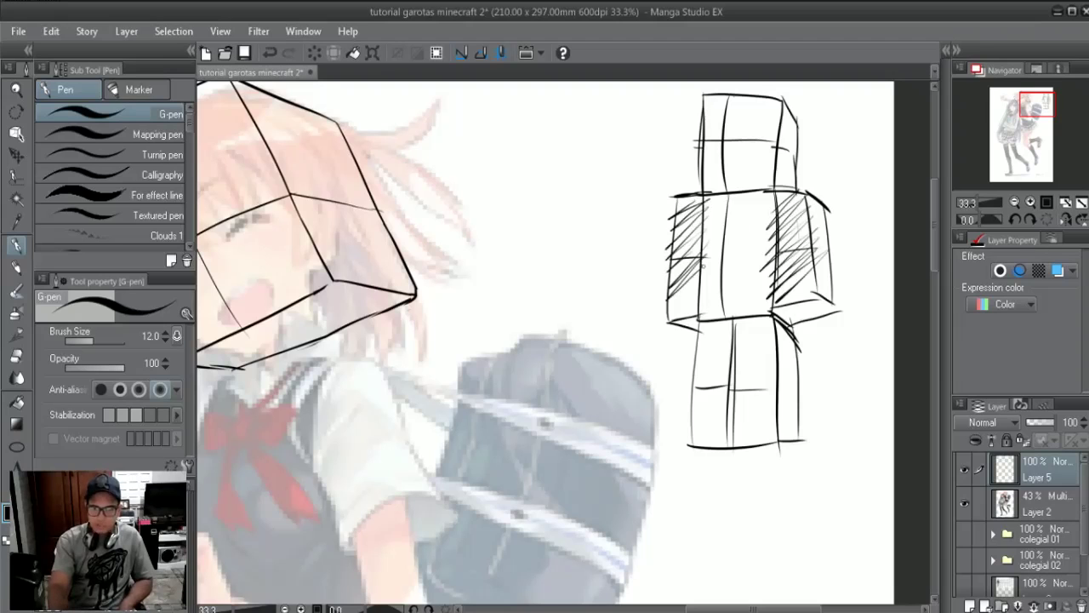
pyautogui.moveTo(704, 265); pyautogui.dragTo(671, 303)
pyautogui.hotkey('ctrl', 'z')
pyautogui.hotkey('ctrl', 'z')
pyautogui.hotkey('ctrl', 'z')
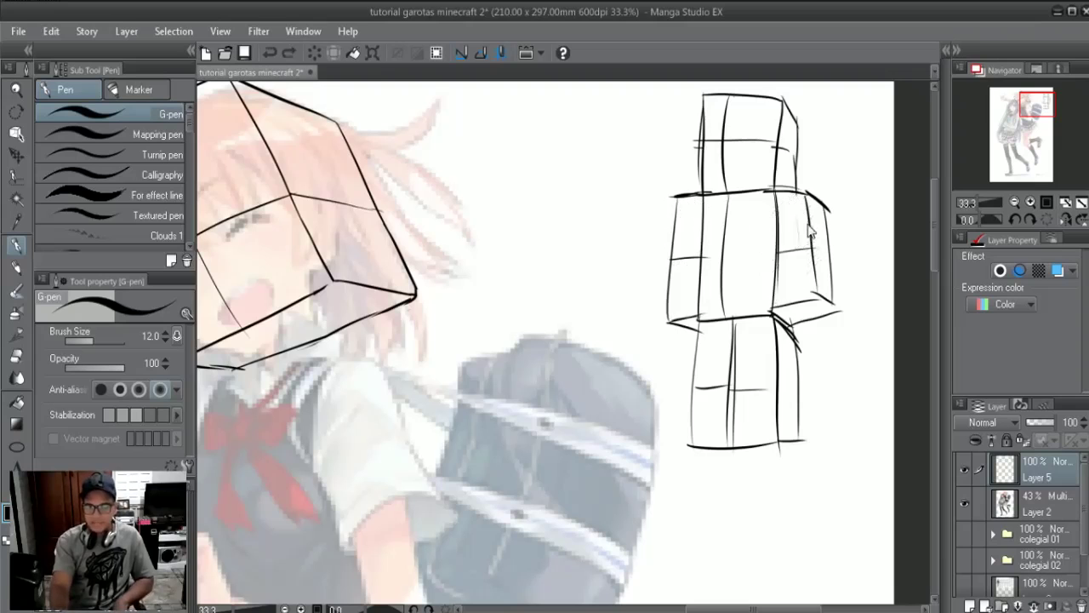
pyautogui.moveTo(800, 196)
pyautogui.mouseDown()
pyautogui.moveTo(771, 303)
pyautogui.moveTo(812, 227)
pyautogui.mouseUp()
pyautogui.hotkey('ctrl', 'z')
pyautogui.hotkey('ctrl', 'z')
pyautogui.hotkey('ctrl', 'z')
pyautogui.moveTo(489, 349); pyautogui.dragTo(552, 249)
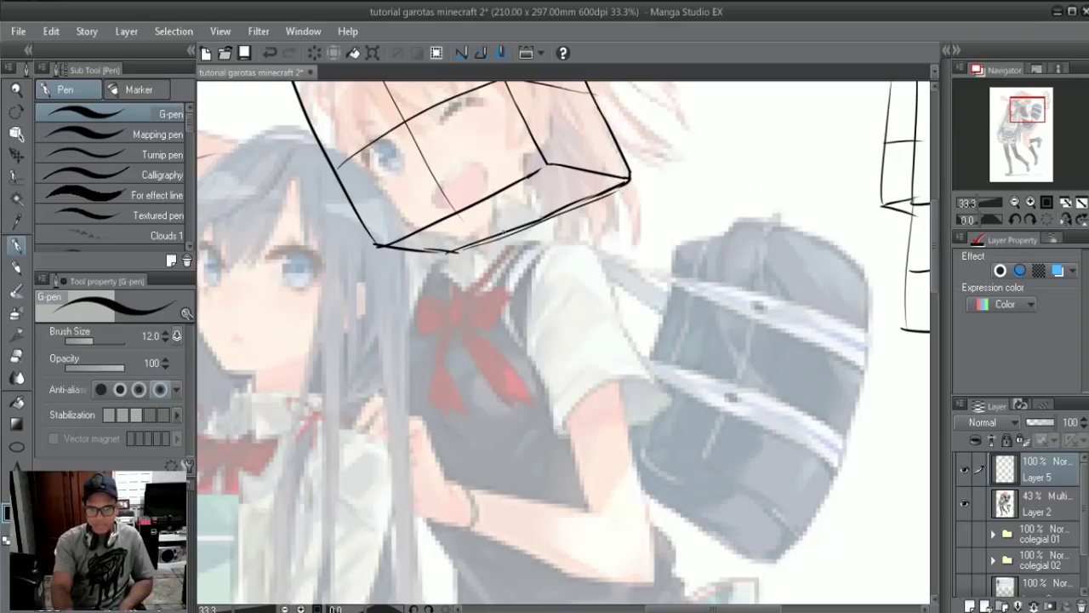
# - Draw the arm's left and right edges below the cube head, redoing short strokes longer
pyautogui.moveTo(596, 183)
pyautogui.mouseDown()
pyautogui.moveTo(589, 275)
pyautogui.moveTo(594, 261)
pyautogui.mouseUp()
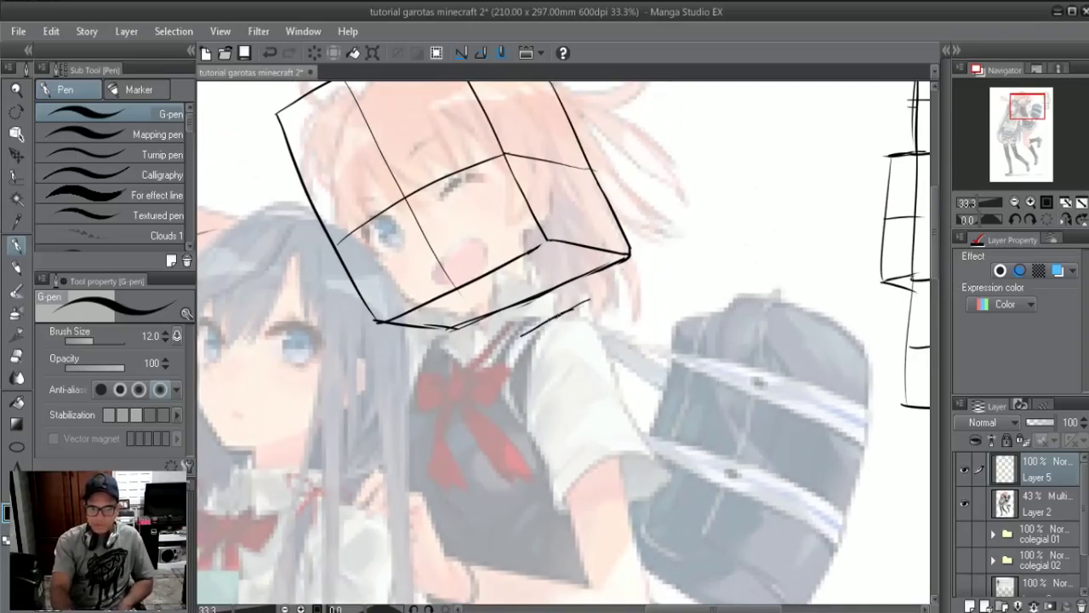
pyautogui.moveTo(521, 334); pyautogui.dragTo(535, 438)
pyautogui.hotkey('ctrl', 'z')
pyautogui.moveTo(521, 334)
pyautogui.mouseDown()
pyautogui.moveTo(558, 528)
pyautogui.moveTo(488, 455)
pyautogui.mouseUp()
pyautogui.moveTo(531, 256); pyautogui.dragTo(569, 394)
pyautogui.hotkey('ctrl', 'z')
pyautogui.moveTo(531, 255); pyautogui.dragTo(600, 566)
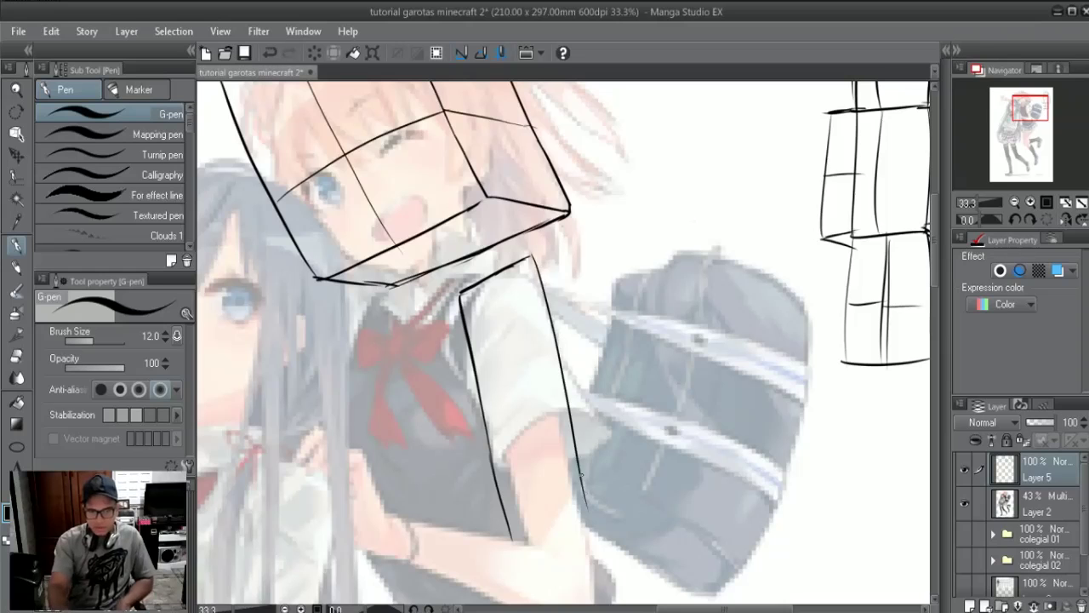
pyautogui.moveTo(557, 368); pyautogui.dragTo(550, 300)
pyautogui.hotkey('ctrl', 'z')
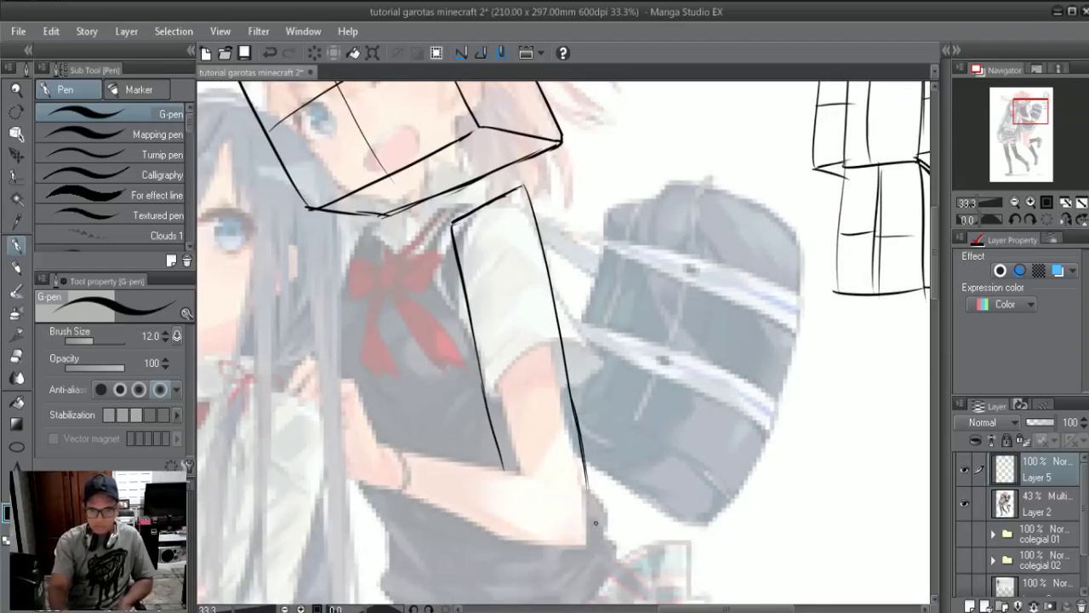
# - Extend the arm's left edge, draw its bottom edge, and erase overshooting line ends
pyautogui.moveTo(499, 454)
pyautogui.mouseDown()
pyautogui.moveTo(523, 546)
pyautogui.moveTo(611, 539)
pyautogui.mouseUp()
pyautogui.moveTo(581, 466); pyautogui.dragTo(601, 555)
pyautogui.moveTo(585, 464); pyautogui.dragTo(602, 550)
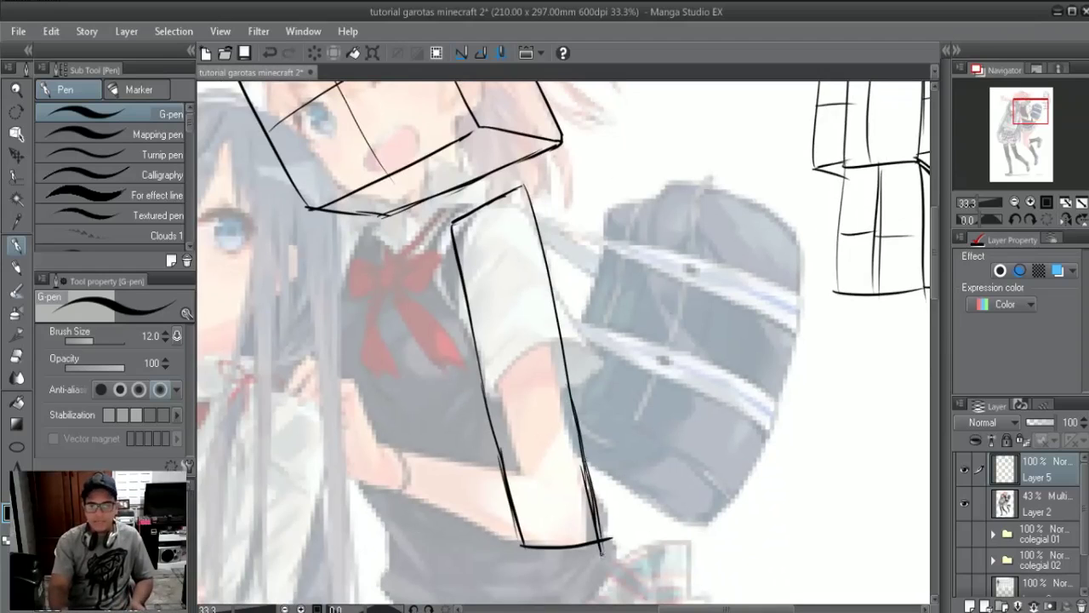
pyautogui.press('e')
pyautogui.moveTo(596, 510)
pyautogui.mouseDown()
pyautogui.moveTo(620, 547)
pyautogui.moveTo(610, 542)
pyautogui.mouseUp()
pyautogui.press('p')
pyautogui.press('e')
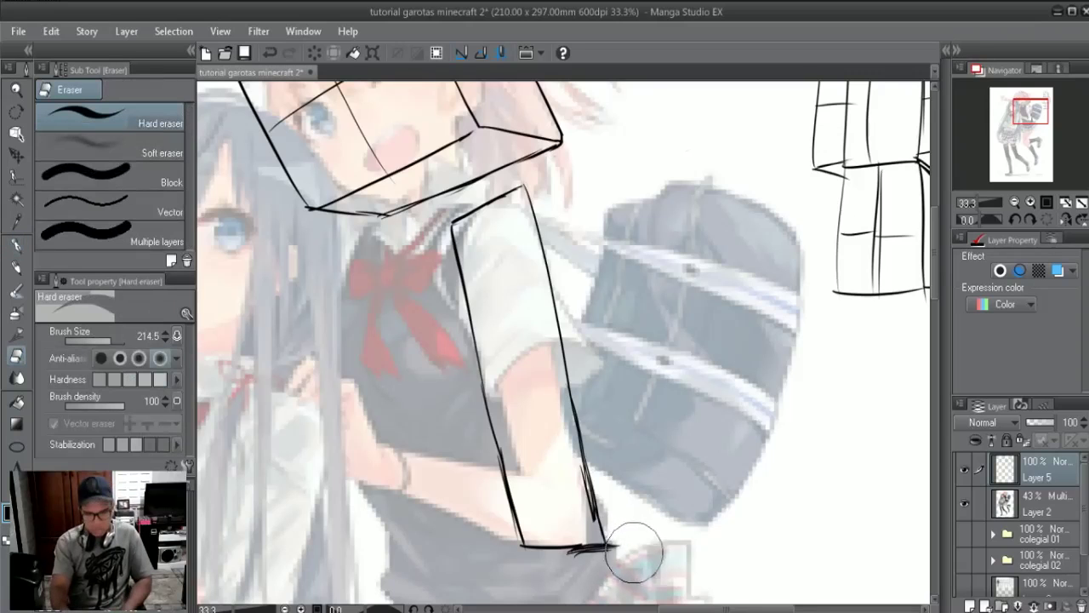
pyautogui.press('p')
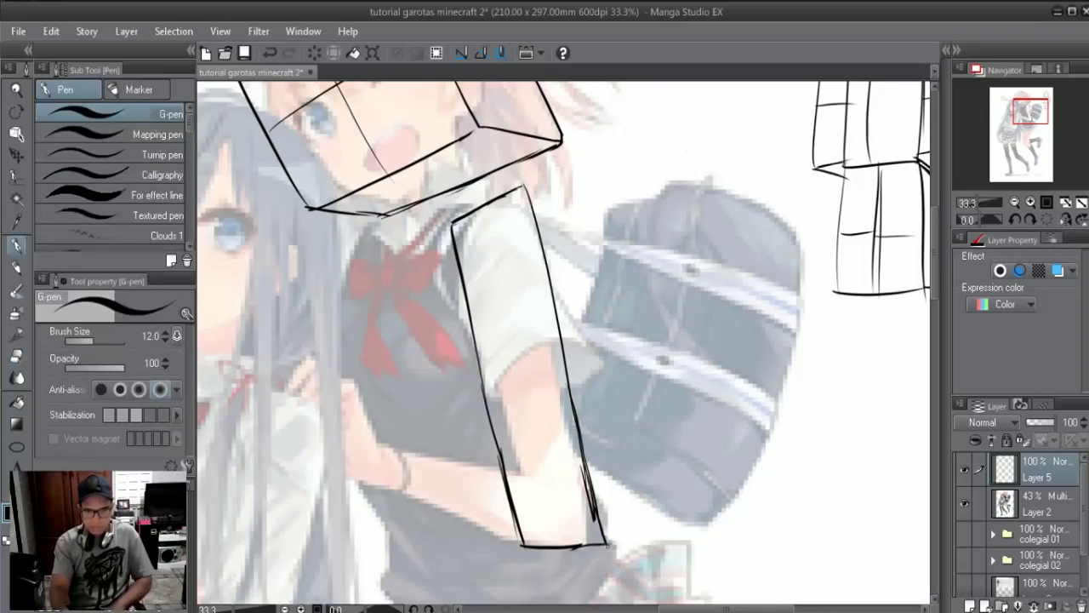
# - Add a long side-face line down the arm and close its bottom corner
pyautogui.moveTo(591, 447); pyautogui.dragTo(601, 526)
pyautogui.moveTo(560, 311)
pyautogui.mouseDown()
pyautogui.moveTo(528, 339)
pyautogui.moveTo(511, 253)
pyautogui.mouseUp()
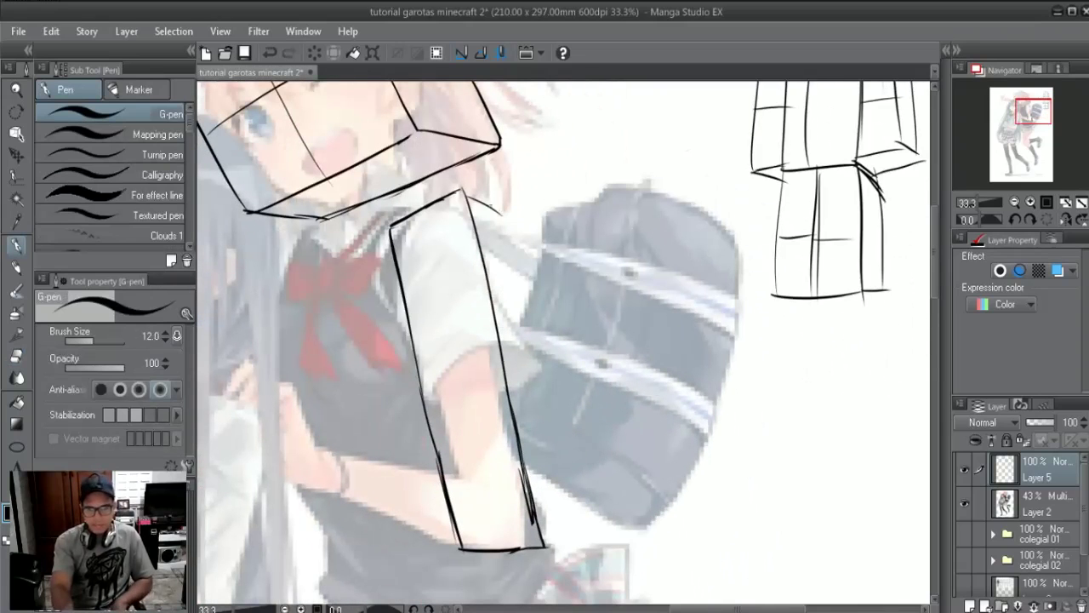
pyautogui.moveTo(509, 208); pyautogui.dragTo(561, 415)
pyautogui.moveTo(507, 207); pyautogui.dragTo(582, 518)
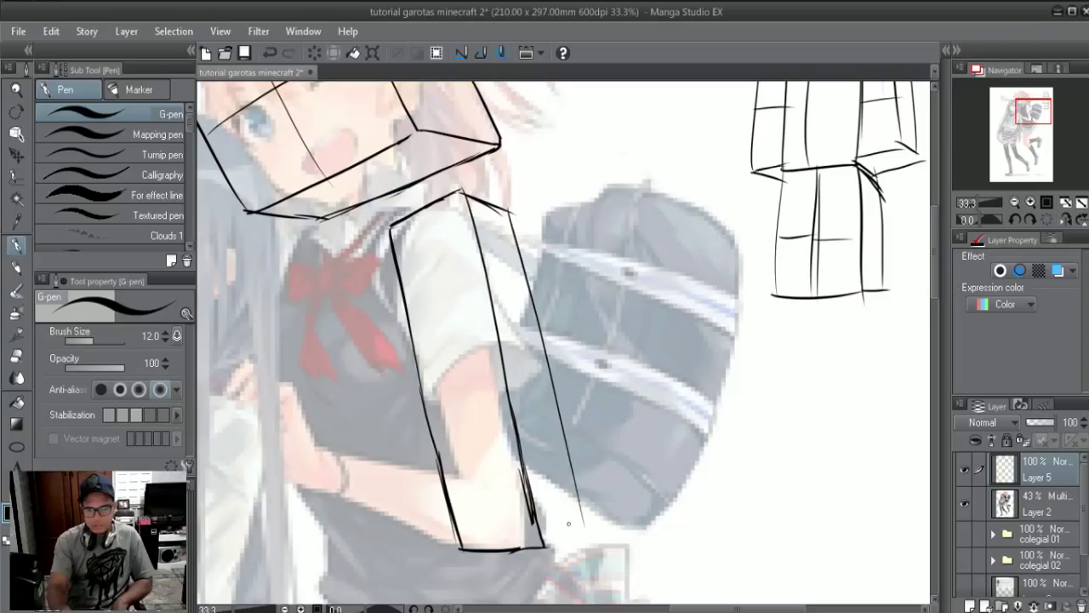
pyautogui.moveTo(476, 561); pyautogui.dragTo(490, 562)
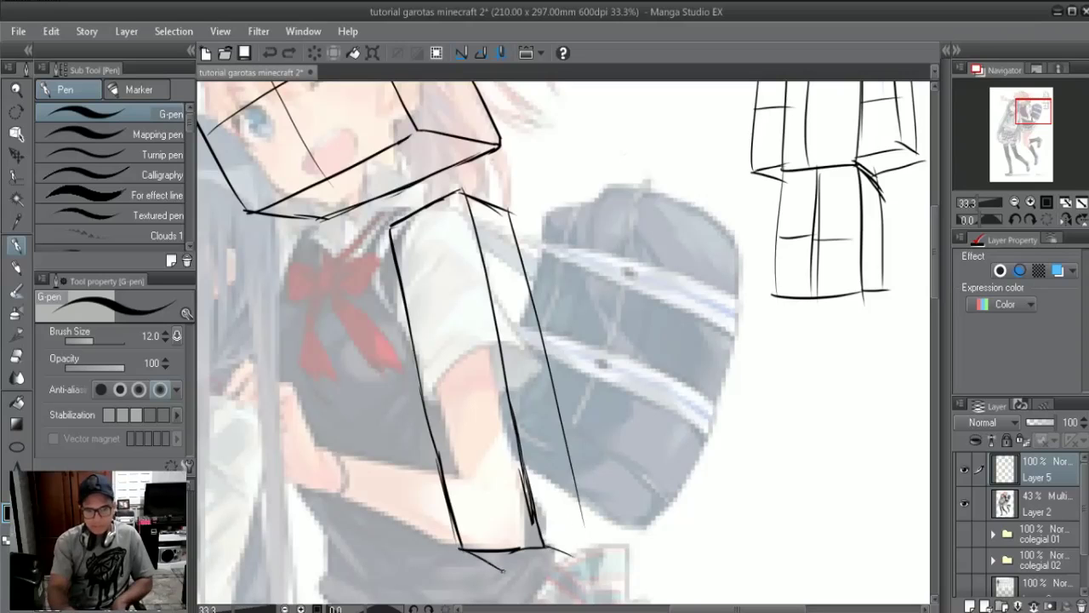
pyautogui.moveTo(575, 558); pyautogui.dragTo(578, 505)
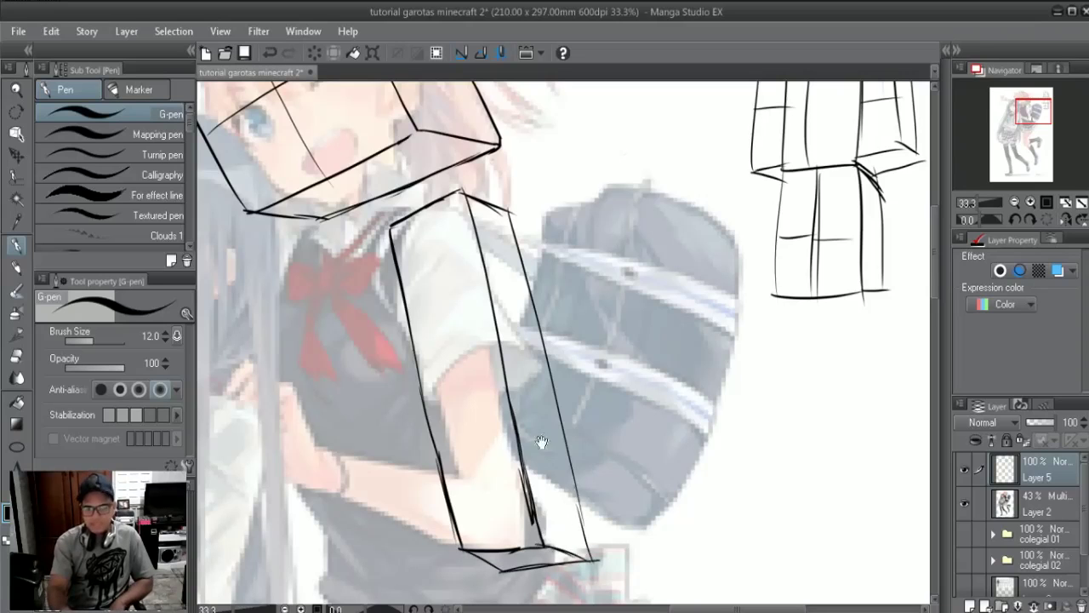
pyautogui.moveTo(554, 437); pyautogui.dragTo(730, 403)
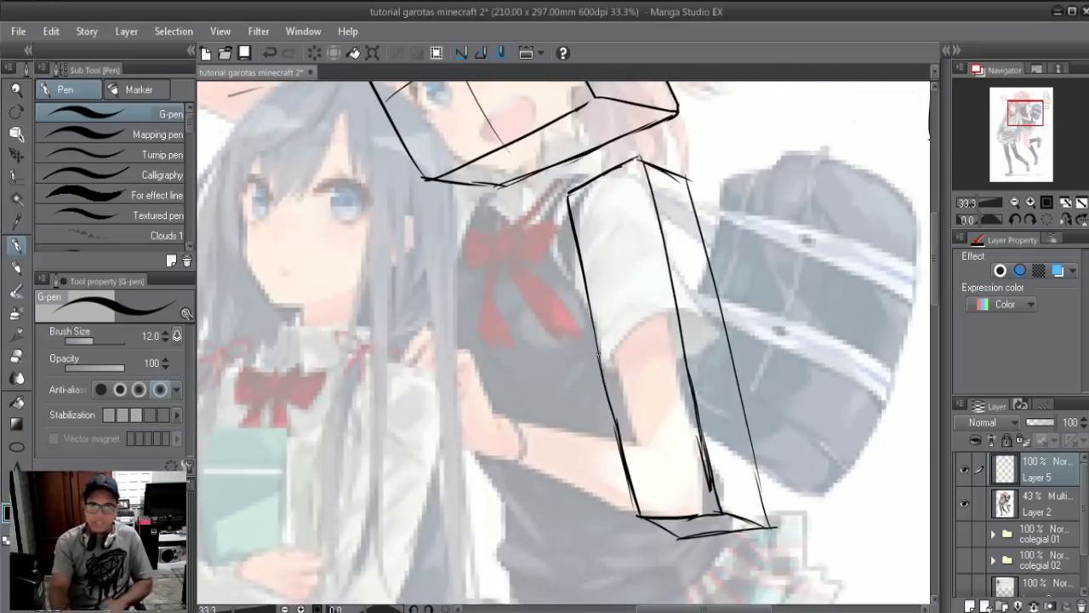
pyautogui.moveTo(538, 442); pyautogui.dragTo(628, 389)
# - Rotate the canvas, reset it level, and position the view over the dark-haired girl
pyautogui.click(1033, 222)
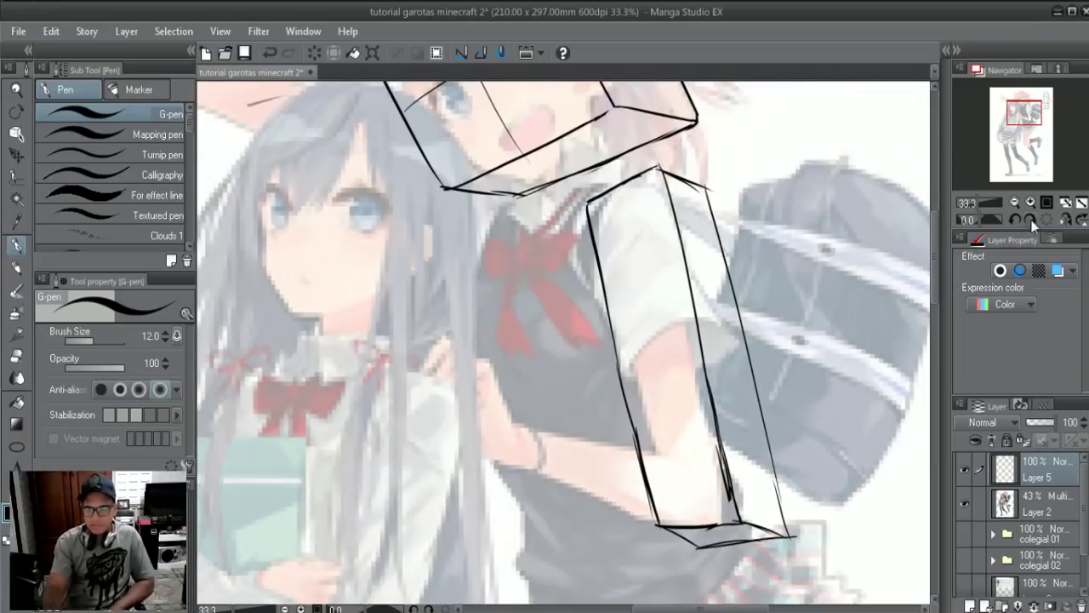
pyautogui.click(1039, 220)
pyautogui.click(1039, 220)
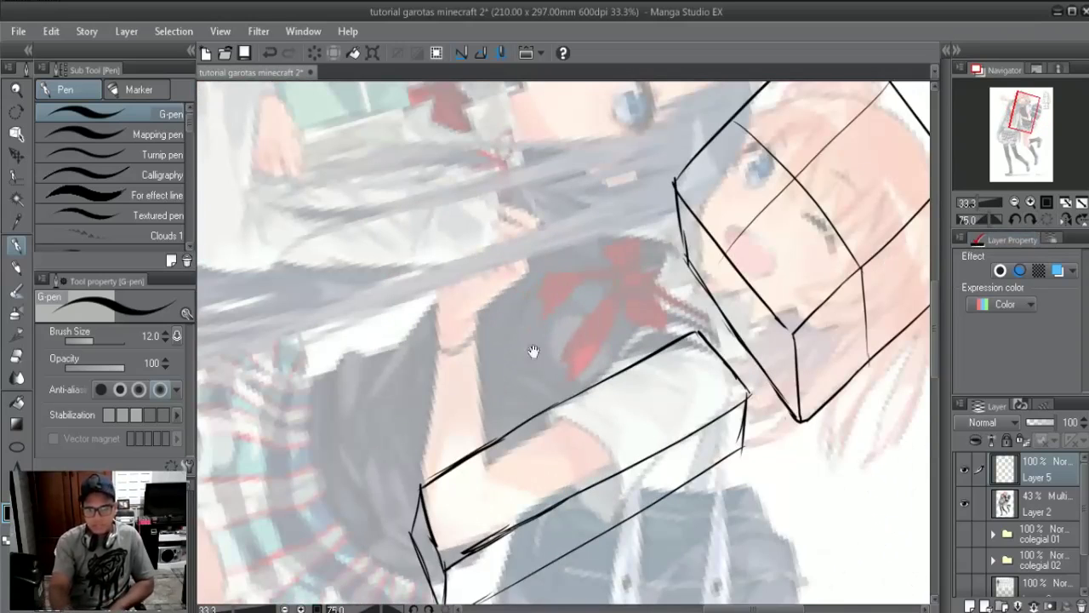
pyautogui.click(1039, 219)
pyautogui.click(1016, 217)
pyautogui.moveTo(661, 250); pyautogui.dragTo(704, 346)
# - Draw the left, top and right edges of a new box on her chest
pyautogui.moveTo(497, 361)
pyautogui.mouseDown()
pyautogui.moveTo(502, 468)
pyautogui.moveTo(589, 483)
pyautogui.mouseUp()
pyautogui.moveTo(499, 367); pyautogui.dragTo(579, 376)
pyautogui.moveTo(578, 378); pyautogui.dragTo(585, 482)
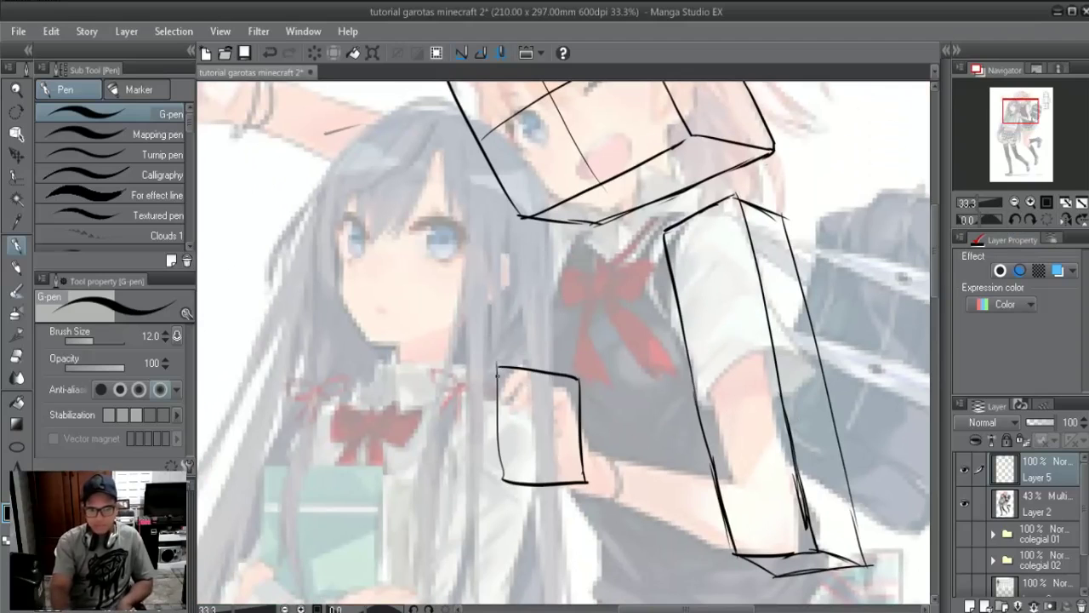
pyautogui.moveTo(544, 364); pyautogui.dragTo(585, 377)
pyautogui.hotkey('ctrl', 'z')
pyautogui.moveTo(498, 366); pyautogui.dragTo(586, 481)
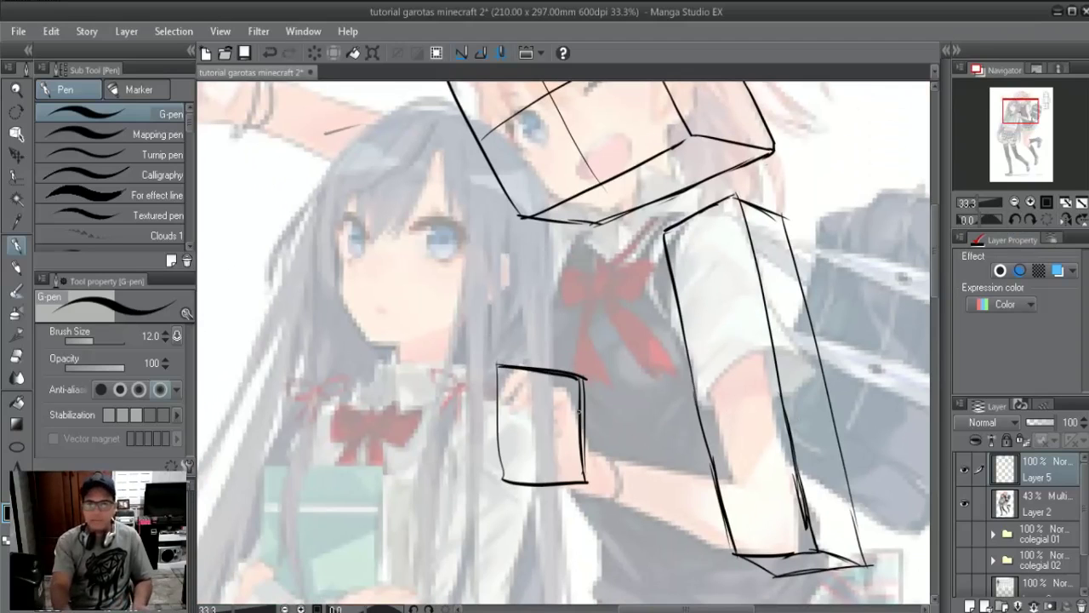
# - With the canvas rotated, extend the box into a long arm block with side and inner edges
pyautogui.click(1031, 218)
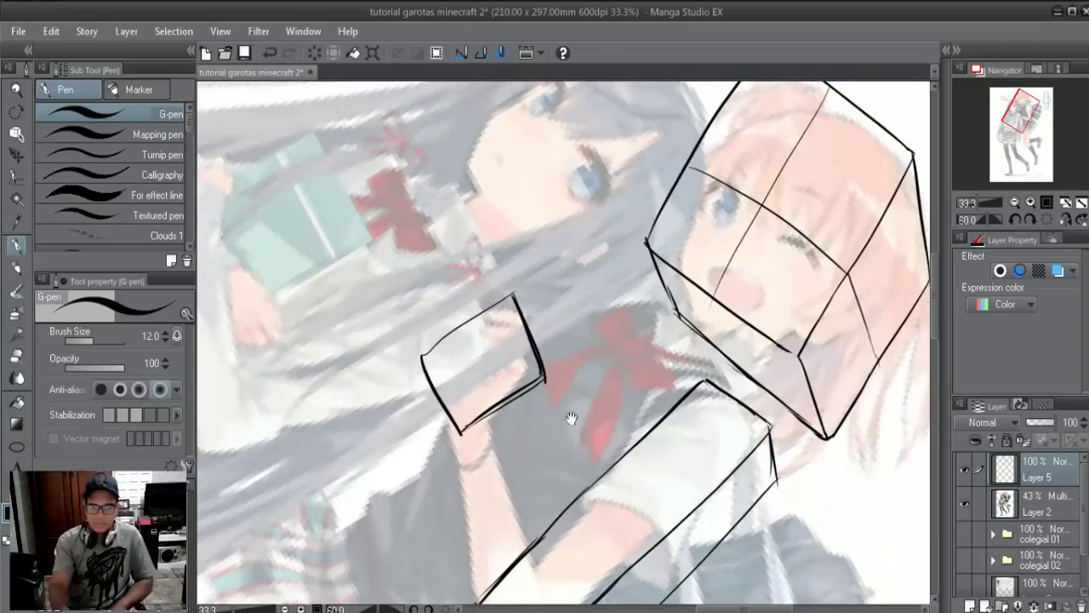
pyautogui.moveTo(571, 419); pyautogui.dragTo(633, 351)
pyautogui.moveTo(606, 310); pyautogui.dragTo(609, 507)
pyautogui.moveTo(604, 307); pyautogui.dragTo(623, 556)
pyautogui.moveTo(482, 291); pyautogui.dragTo(524, 579)
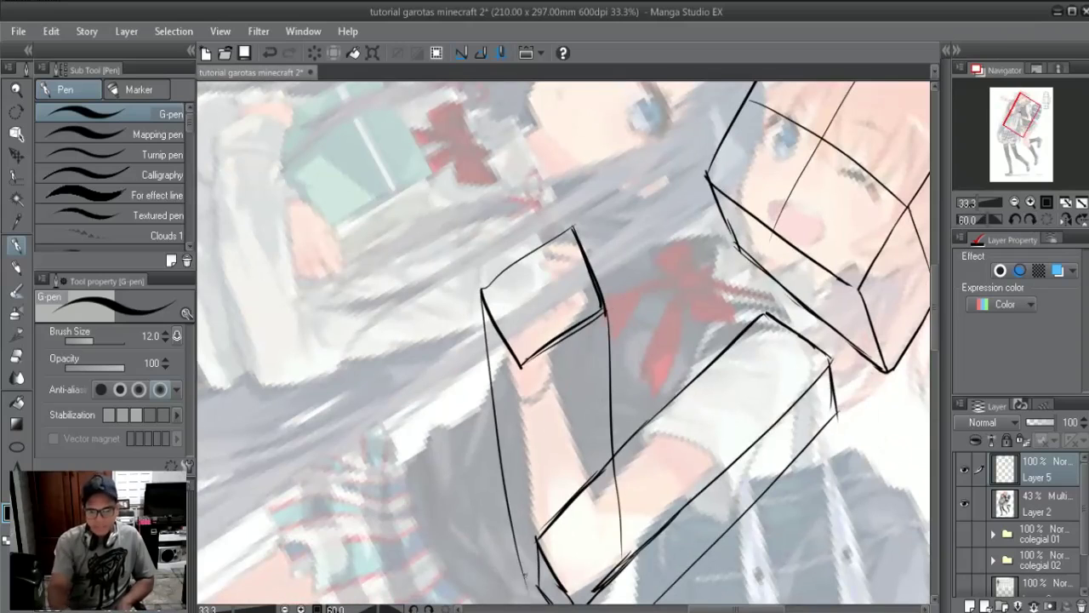
pyautogui.moveTo(522, 391)
pyautogui.mouseDown()
pyautogui.moveTo(522, 285)
pyautogui.moveTo(536, 481)
pyautogui.mouseUp()
pyautogui.moveTo(493, 217); pyautogui.dragTo(537, 485)
pyautogui.hotkey('ctrl', 'z')
pyautogui.hotkey('ctrl', 'z')
pyautogui.hotkey('ctrl', 'z')
pyautogui.moveTo(485, 194); pyautogui.dragTo(535, 494)
pyautogui.hotkey('ctrl', 'z')
pyautogui.moveTo(483, 191); pyautogui.dragTo(536, 490)
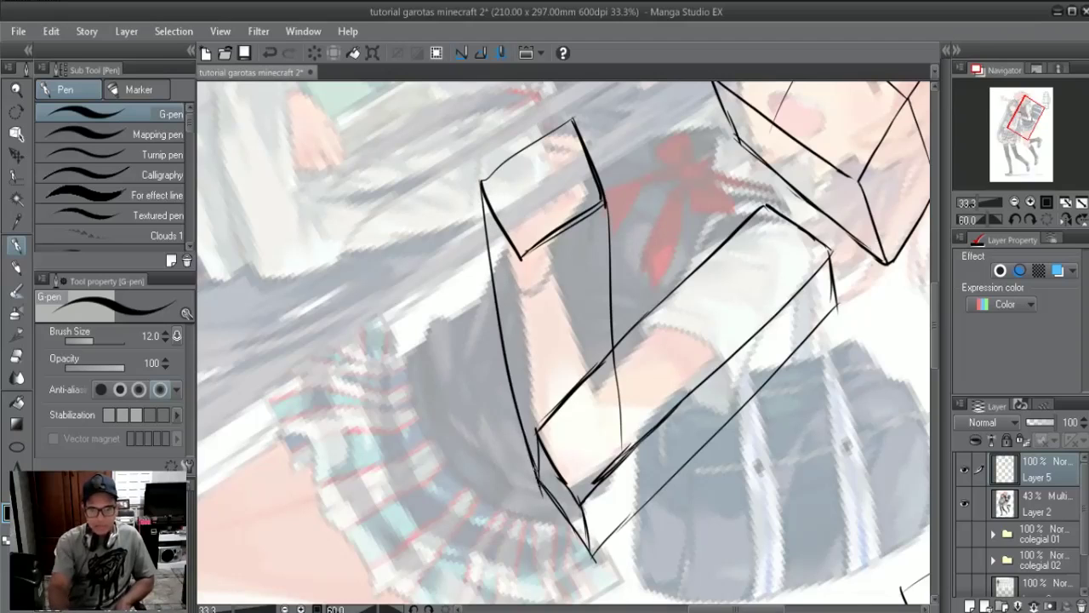
pyautogui.moveTo(522, 255); pyautogui.dragTo(538, 426)
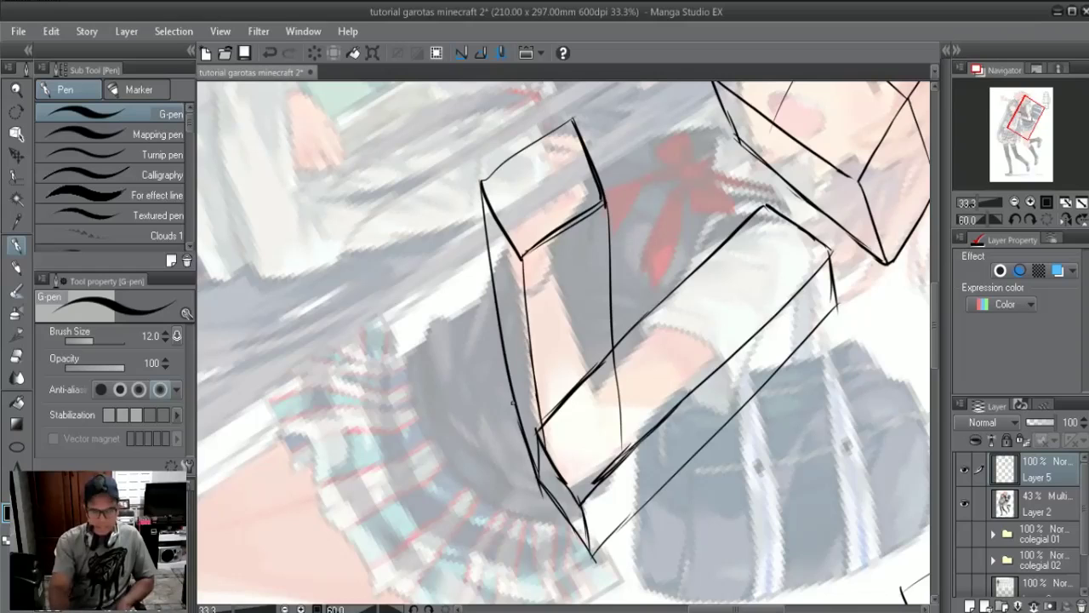
# - With a smaller eraser, clean overlapping lines at the lower corner and redraw the corner
pyautogui.press('e')
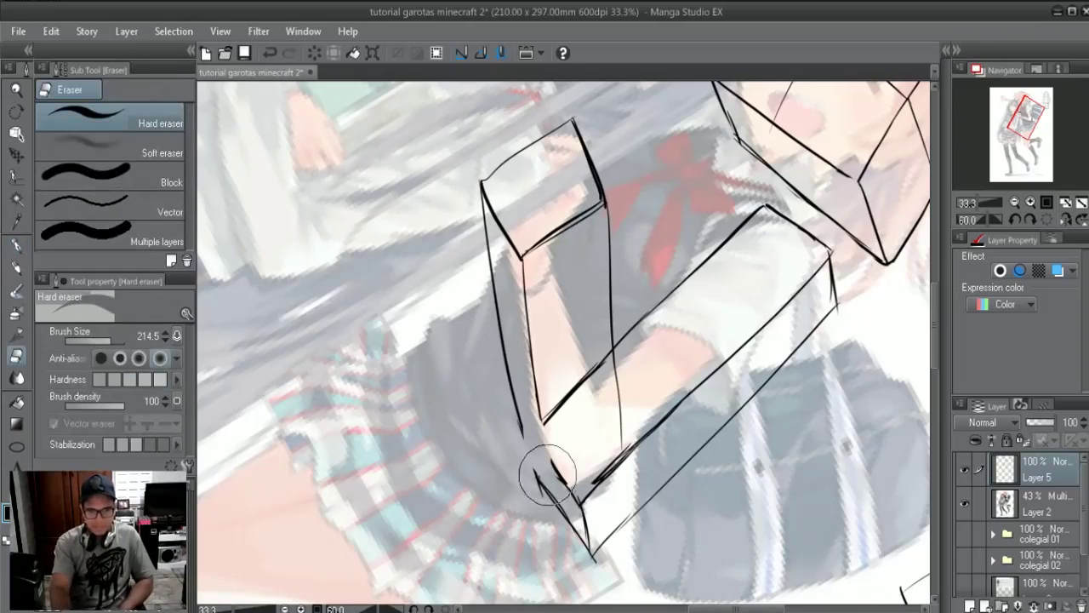
pyautogui.press('[')
pyautogui.moveTo(540, 425)
pyautogui.mouseDown()
pyautogui.moveTo(582, 510)
pyautogui.moveTo(586, 370)
pyautogui.mouseUp()
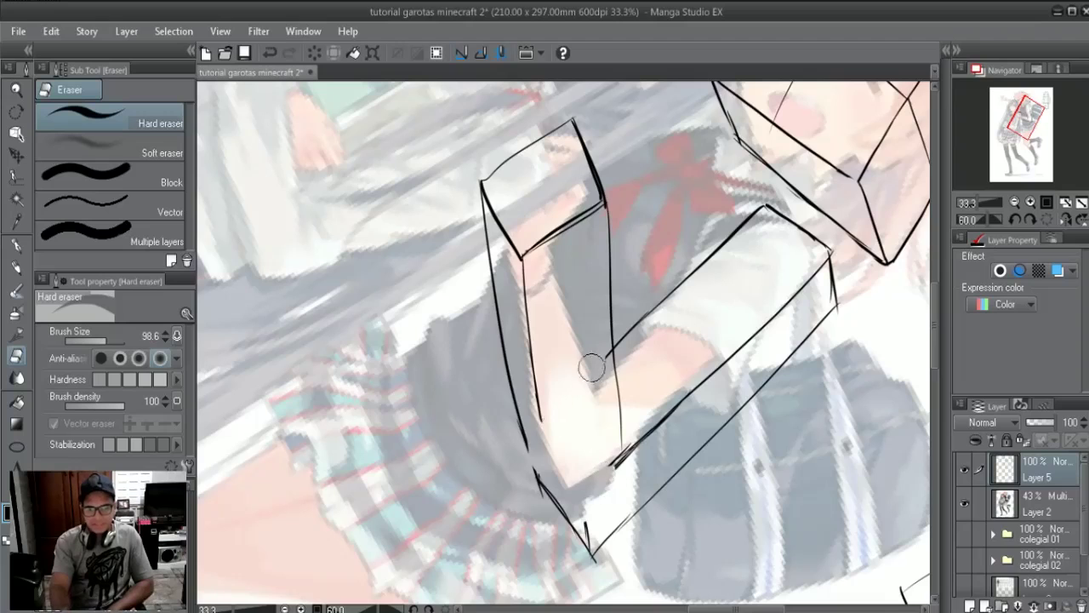
pyautogui.moveTo(607, 475)
pyautogui.mouseDown()
pyautogui.moveTo(601, 389)
pyautogui.moveTo(600, 486)
pyautogui.moveTo(584, 522)
pyautogui.moveTo(585, 435)
pyautogui.moveTo(555, 502)
pyautogui.mouseUp()
pyautogui.press('p')
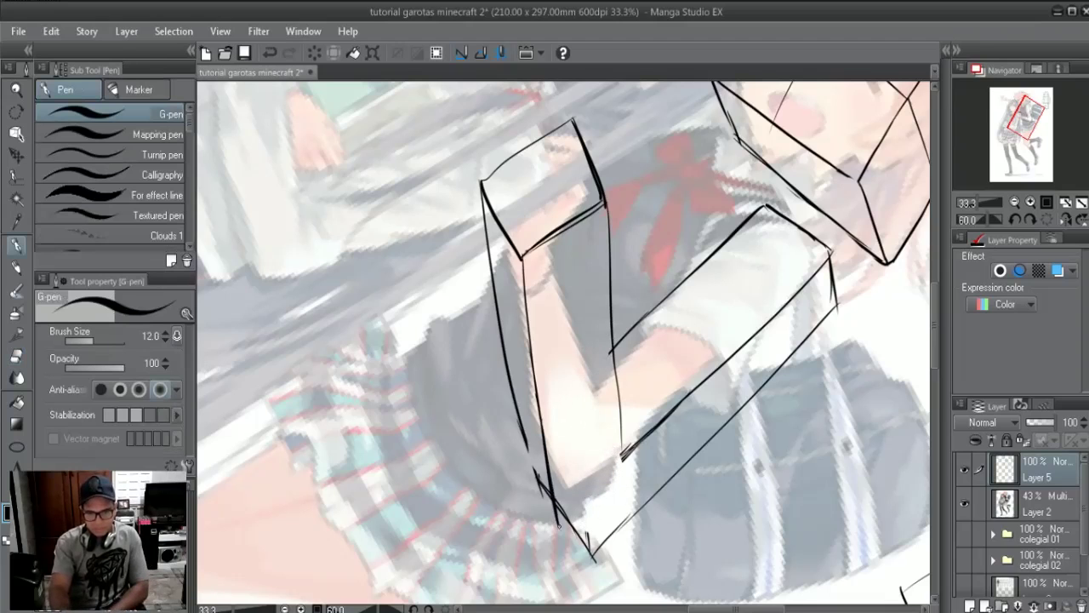
pyautogui.moveTo(565, 539); pyautogui.dragTo(596, 557)
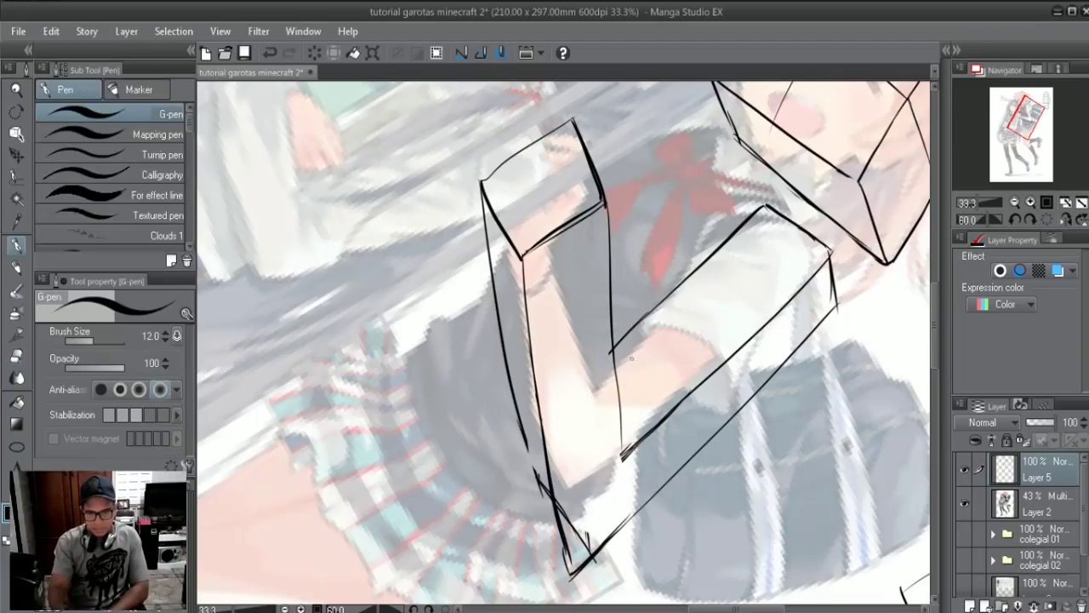
# - Lighten excess lines on the box's left face, darken its left edge, and level the rotation
pyautogui.press('e')
pyautogui.moveTo(516, 396)
pyautogui.mouseDown()
pyautogui.moveTo(518, 433)
pyautogui.moveTo(584, 535)
pyautogui.moveTo(566, 494)
pyautogui.moveTo(570, 536)
pyautogui.mouseUp()
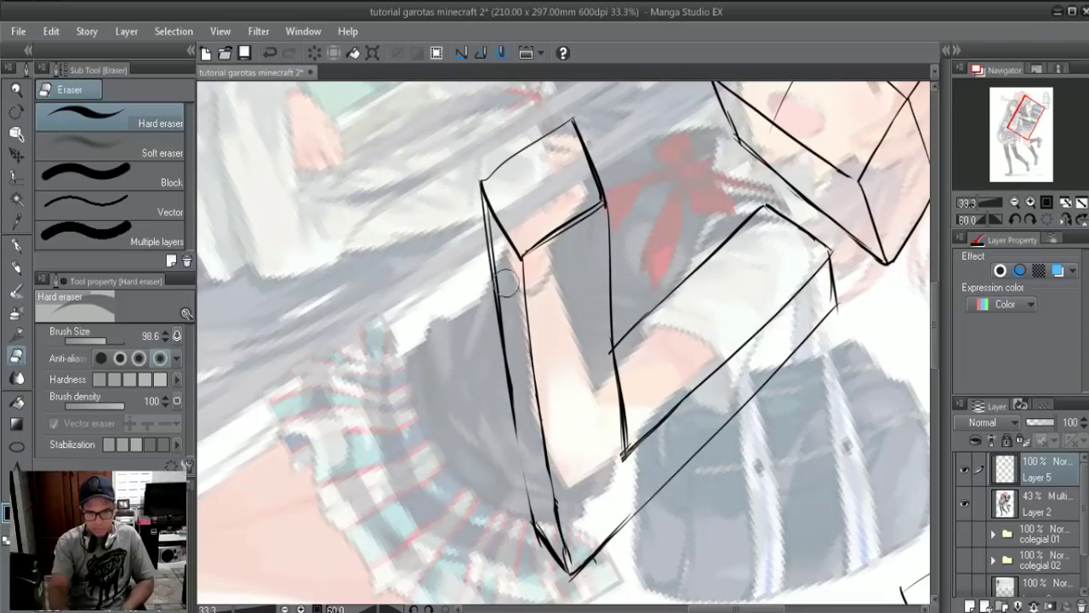
pyautogui.press('p')
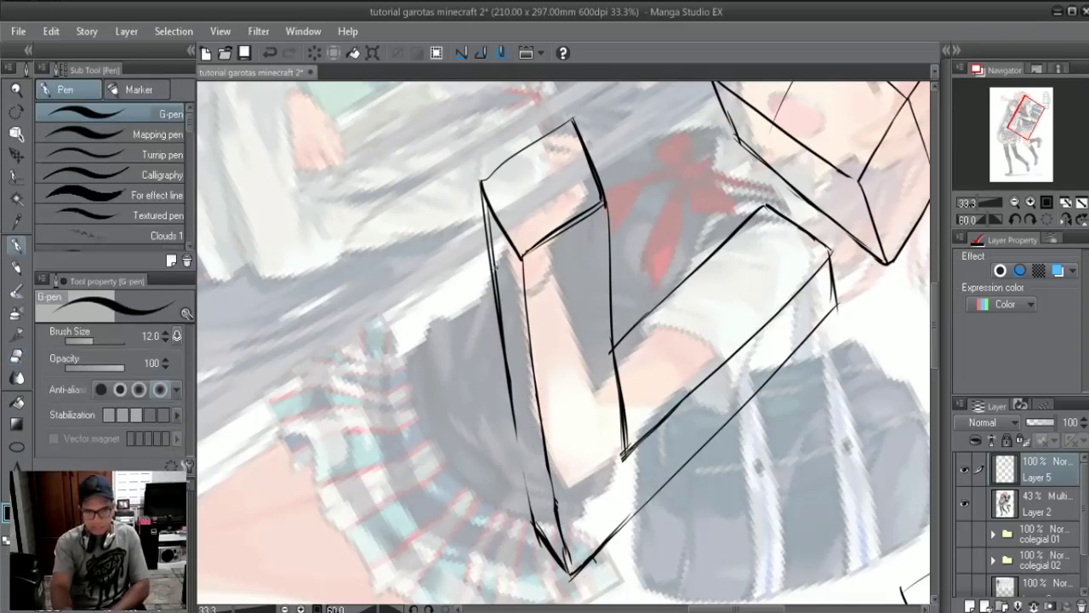
pyautogui.moveTo(482, 199); pyautogui.dragTo(529, 521)
pyautogui.click(1040, 217)
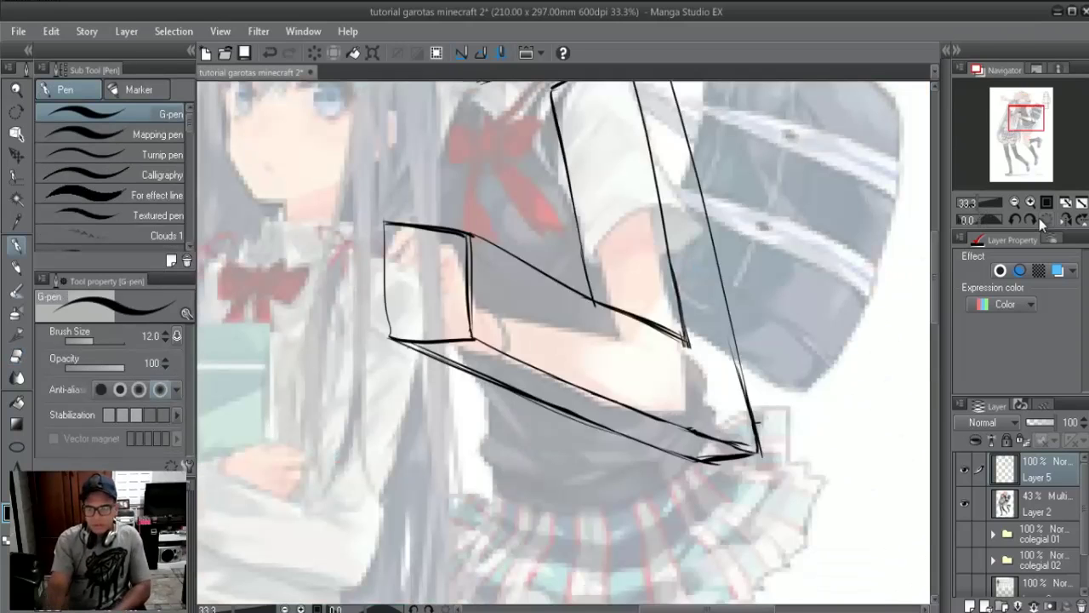
# - Draw a line along the cube head's lower edge after several retries
pyautogui.moveTo(678, 416)
pyautogui.mouseDown()
pyautogui.moveTo(641, 447)
pyautogui.moveTo(656, 474)
pyautogui.moveTo(668, 407)
pyautogui.mouseUp()
pyautogui.moveTo(671, 452)
pyautogui.mouseDown()
pyautogui.moveTo(688, 355)
pyautogui.moveTo(681, 464)
pyautogui.moveTo(636, 419)
pyautogui.moveTo(696, 495)
pyautogui.mouseUp()
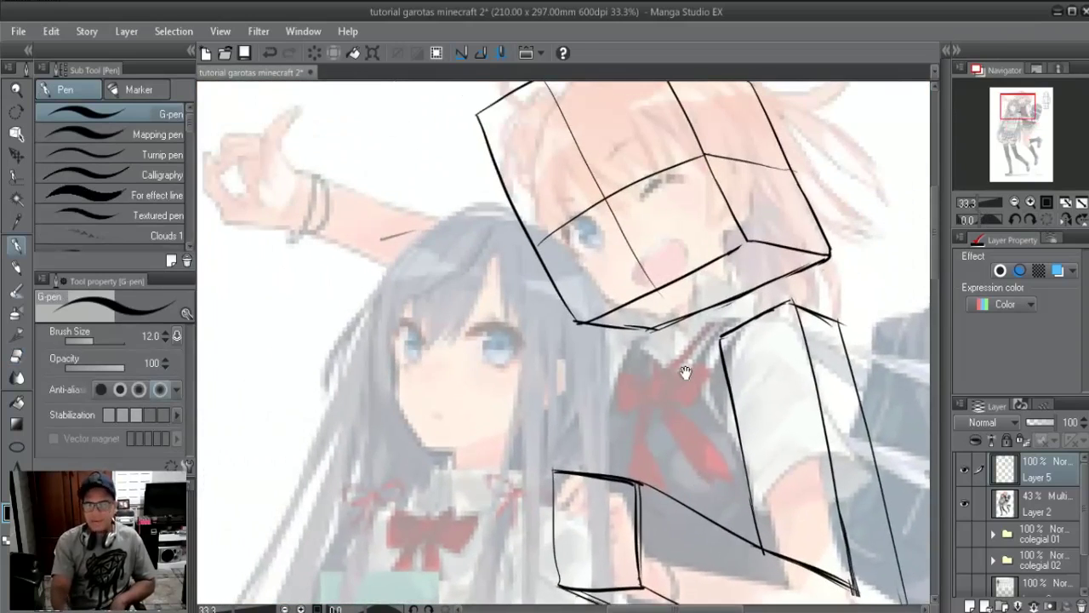
pyautogui.moveTo(662, 428); pyautogui.dragTo(655, 345)
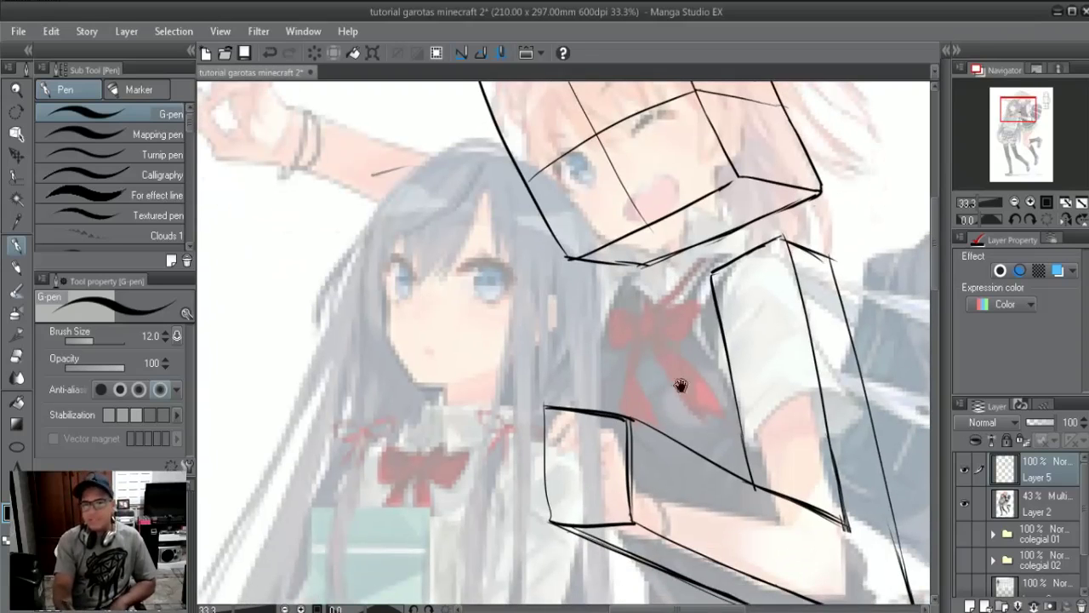
pyautogui.moveTo(681, 384); pyautogui.dragTo(687, 440)
pyautogui.moveTo(598, 333); pyautogui.dragTo(756, 303)
pyautogui.hotkey('ctrl', 'z')
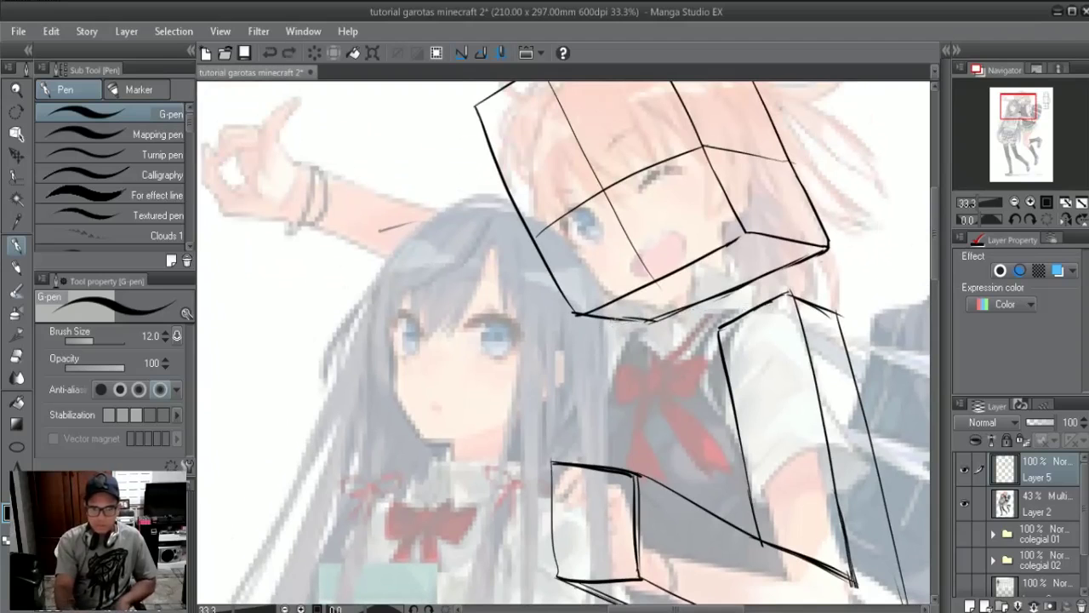
pyautogui.moveTo(587, 329); pyautogui.dragTo(755, 304)
pyautogui.hotkey('ctrl', 'z')
pyautogui.moveTo(587, 327); pyautogui.dragTo(778, 310)
pyautogui.hotkey('ctrl', 'z')
pyautogui.moveTo(581, 326); pyautogui.dragTo(756, 305)
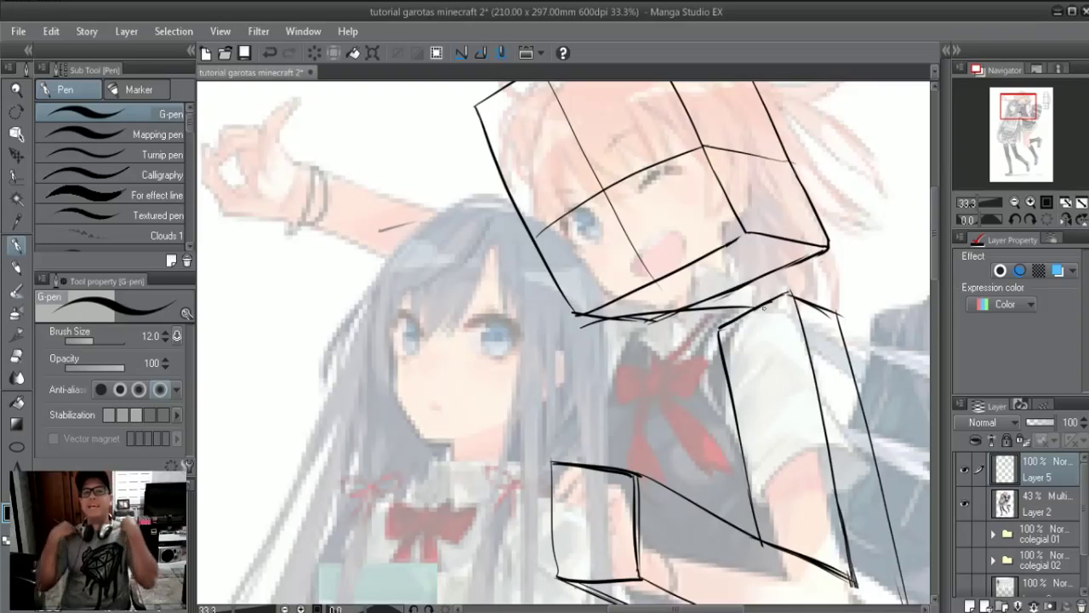
# - Discard the skirt curve and draw two vertical waist edges below the arm box
pyautogui.moveTo(764, 308)
pyautogui.mouseDown()
pyautogui.moveTo(652, 294)
pyautogui.moveTo(655, 424)
pyautogui.moveTo(539, 466)
pyautogui.moveTo(728, 443)
pyautogui.mouseUp()
pyautogui.hotkey('ctrl', 'z')
pyautogui.moveTo(486, 465)
pyautogui.mouseDown()
pyautogui.moveTo(738, 444)
pyautogui.moveTo(672, 460)
pyautogui.moveTo(711, 442)
pyautogui.mouseUp()
pyautogui.hotkey('ctrl', 'z')
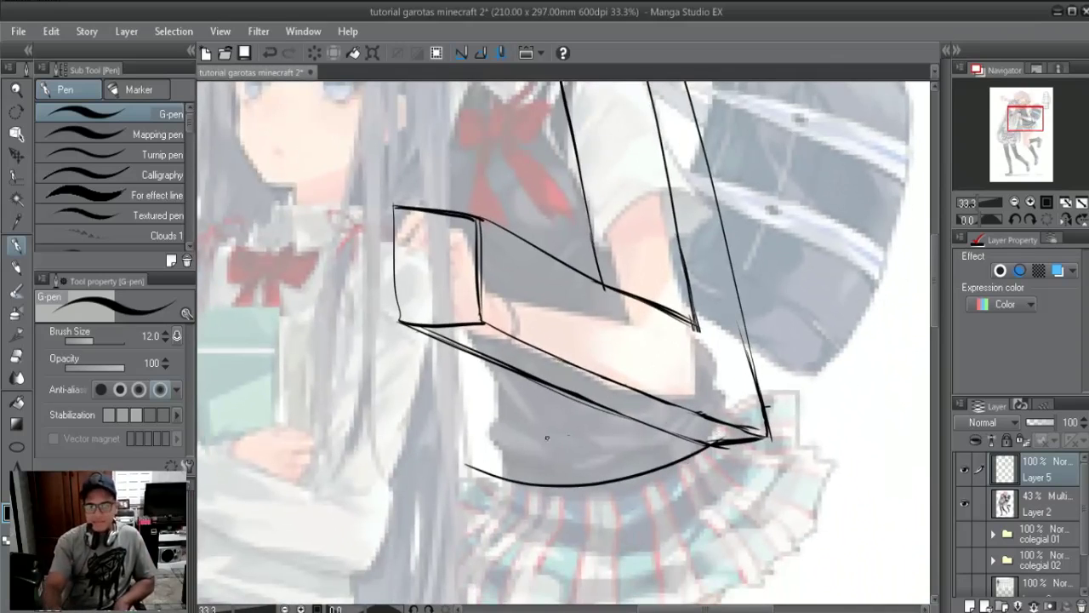
pyautogui.moveTo(451, 349); pyautogui.dragTo(470, 487)
pyautogui.moveTo(417, 97); pyautogui.dragTo(459, 345)
pyautogui.moveTo(445, 226); pyautogui.dragTo(463, 380)
# - Pan over the skirt and legs, then draw a curved hem line on the skirt
pyautogui.moveTo(676, 319); pyautogui.dragTo(546, 281)
pyautogui.moveTo(535, 187); pyautogui.dragTo(493, 129)
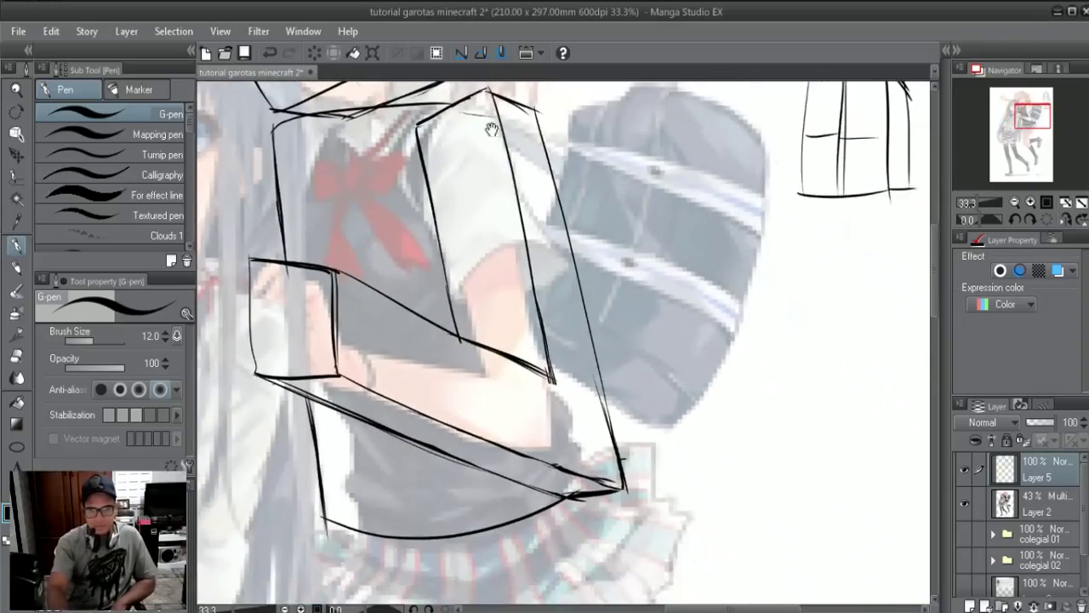
pyautogui.moveTo(578, 382)
pyautogui.mouseDown()
pyautogui.moveTo(637, 275)
pyautogui.moveTo(620, 355)
pyautogui.moveTo(627, 292)
pyautogui.moveTo(698, 296)
pyautogui.moveTo(766, 272)
pyautogui.moveTo(571, 348)
pyautogui.moveTo(450, 283)
pyautogui.mouseUp()
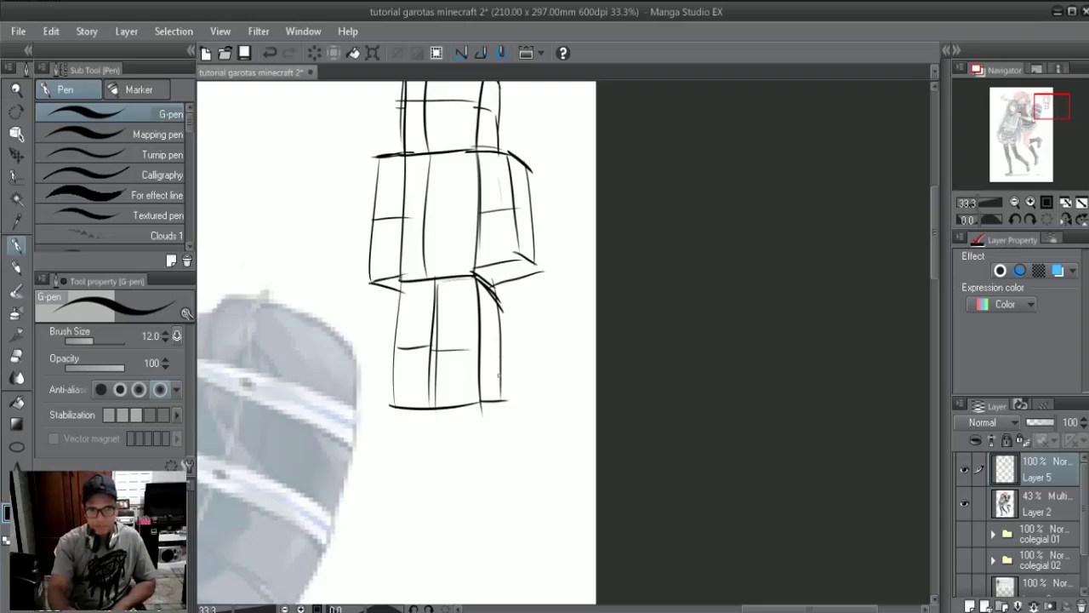
pyautogui.moveTo(401, 444); pyautogui.dragTo(652, 218)
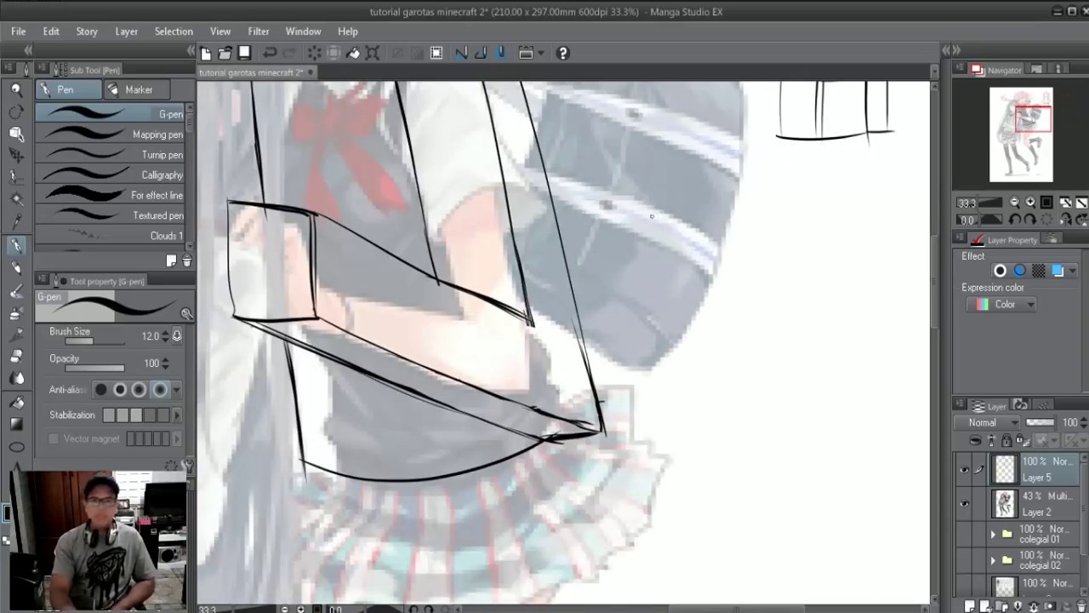
pyautogui.moveTo(492, 440); pyautogui.dragTo(578, 352)
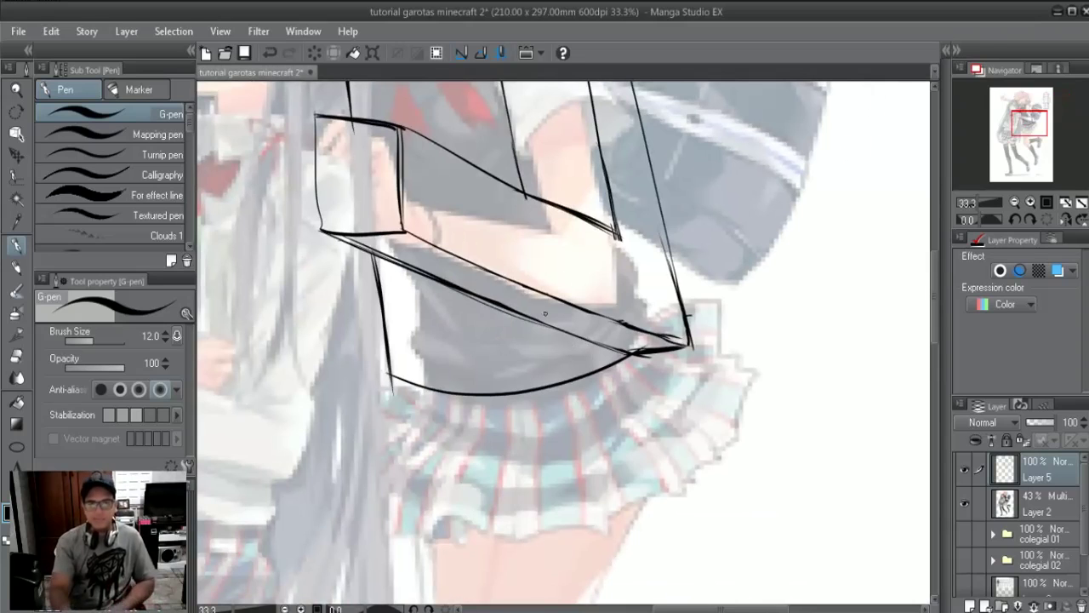
pyautogui.moveTo(533, 418); pyautogui.dragTo(608, 296)
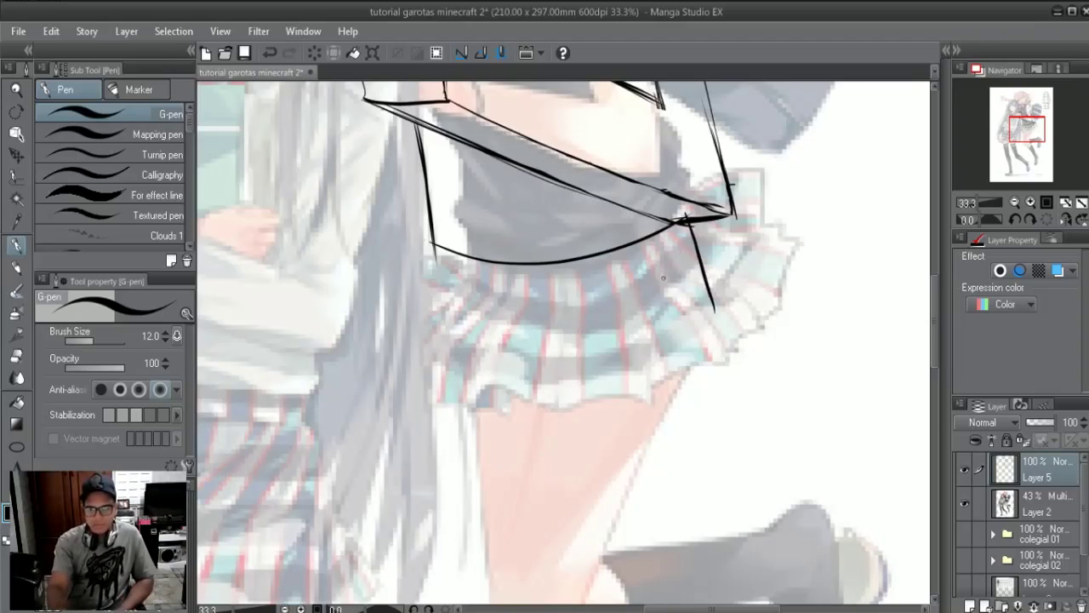
pyautogui.moveTo(558, 362); pyautogui.dragTo(658, 301)
# - Redraw the skirt hem curve and ink the left and right skirt edges down to it
pyautogui.hotkey('ctrl', 'z')
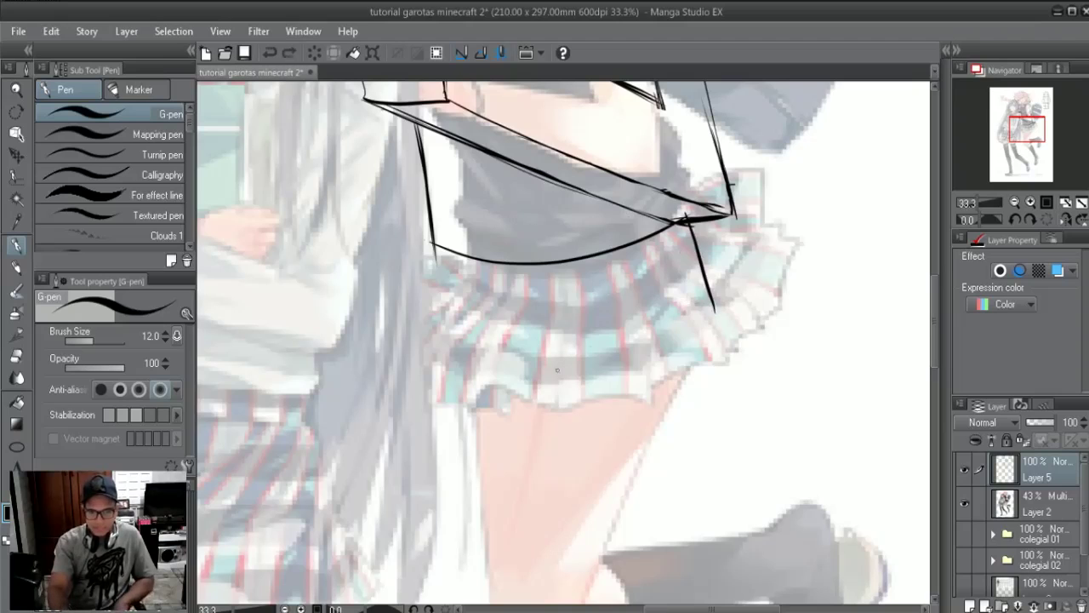
pyautogui.moveTo(551, 375); pyautogui.dragTo(703, 327)
pyautogui.moveTo(455, 327); pyautogui.dragTo(554, 376)
pyautogui.hotkey('ctrl', 'z')
pyautogui.moveTo(454, 326); pyautogui.dragTo(551, 375)
pyautogui.moveTo(435, 243); pyautogui.dragTo(449, 336)
pyautogui.moveTo(701, 323); pyautogui.dragTo(721, 336)
pyautogui.moveTo(696, 217); pyautogui.dragTo(722, 333)
pyautogui.moveTo(698, 240); pyautogui.dragTo(721, 340)
# - Draw the long outer contours of the front leg from the skirt hem
pyautogui.moveTo(579, 362)
pyautogui.mouseDown()
pyautogui.moveTo(718, 138)
pyautogui.moveTo(605, 426)
pyautogui.mouseUp()
pyautogui.moveTo(883, 131)
pyautogui.mouseDown()
pyautogui.moveTo(730, 212)
pyautogui.moveTo(609, 482)
pyautogui.mouseUp()
pyautogui.moveTo(684, 179); pyautogui.dragTo(553, 509)
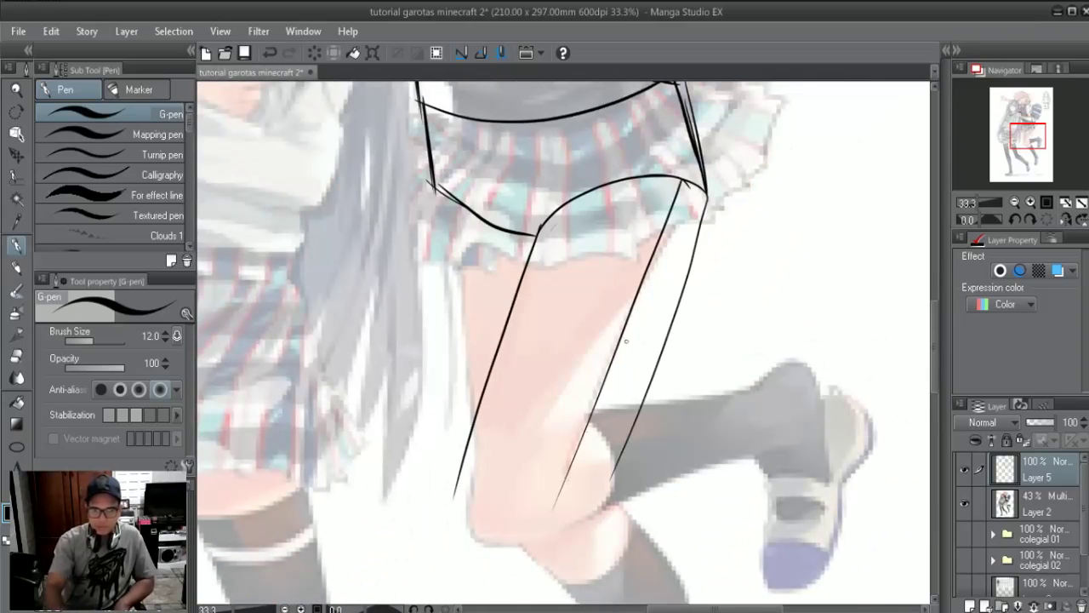
pyautogui.moveTo(649, 85)
pyautogui.mouseDown()
pyautogui.moveTo(671, 187)
pyautogui.moveTo(672, 277)
pyautogui.moveTo(669, 202)
pyautogui.mouseUp()
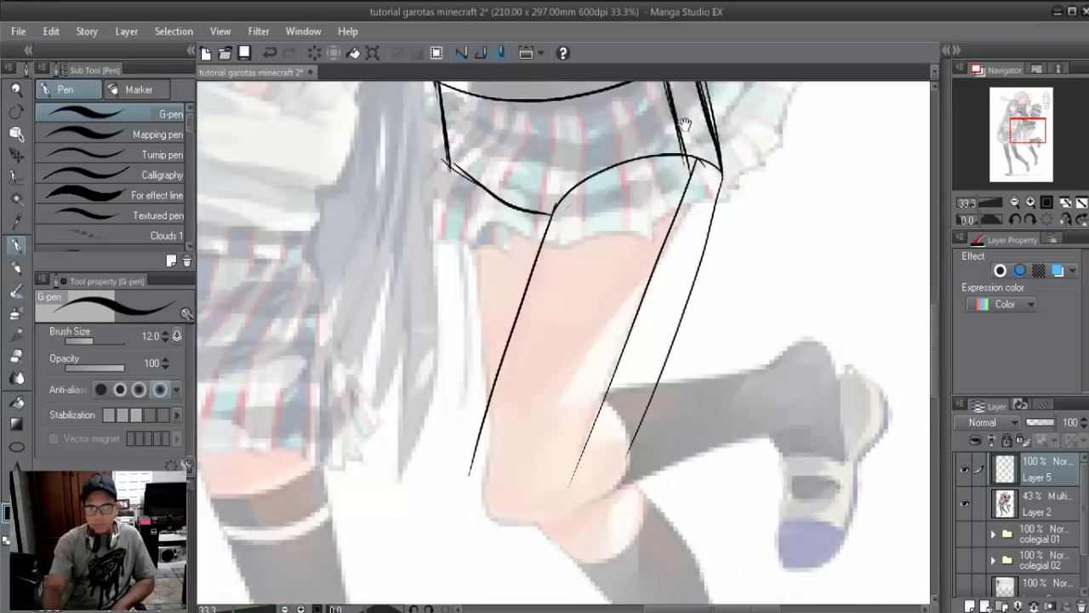
pyautogui.moveTo(513, 323)
pyautogui.mouseDown()
pyautogui.moveTo(617, 334)
pyautogui.moveTo(521, 371)
pyautogui.moveTo(638, 286)
pyautogui.mouseUp()
pyautogui.hotkey('ctrl', 'z')
# - Box the bent leg with upper contour, knee-to-shoe line, shoe end and bottom edge
pyautogui.moveTo(506, 292); pyautogui.dragTo(717, 261)
pyautogui.moveTo(482, 425); pyautogui.dragTo(731, 352)
pyautogui.hotkey('ctrl', 'z')
pyautogui.moveTo(474, 430)
pyautogui.mouseDown()
pyautogui.moveTo(736, 380)
pyautogui.moveTo(640, 316)
pyautogui.mouseUp()
pyautogui.hotkey('ctrl', 'z')
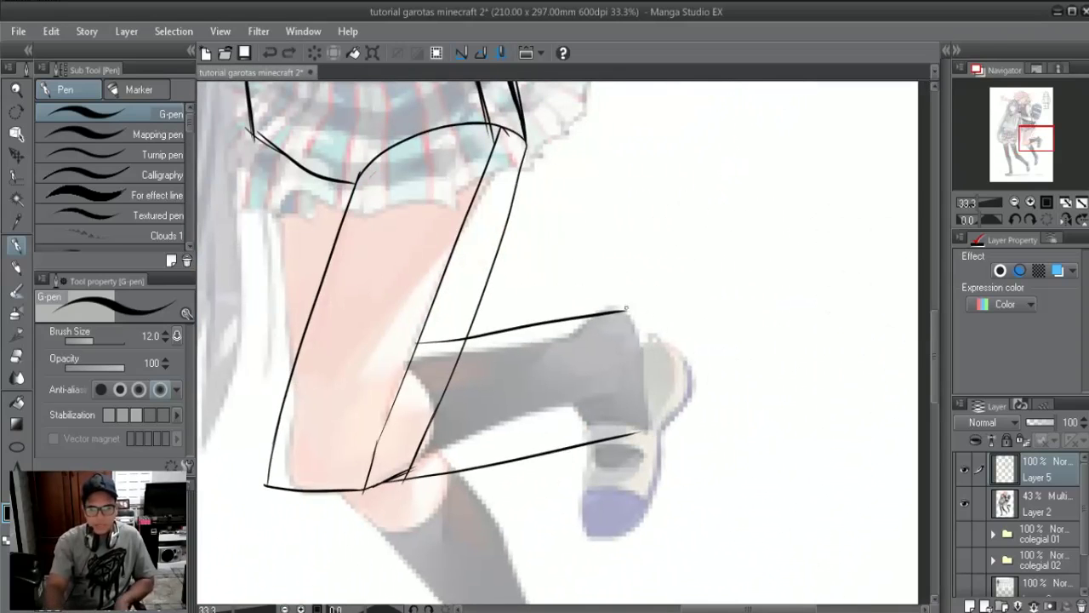
pyautogui.moveTo(635, 309)
pyautogui.mouseDown()
pyautogui.moveTo(651, 430)
pyautogui.moveTo(661, 426)
pyautogui.mouseUp()
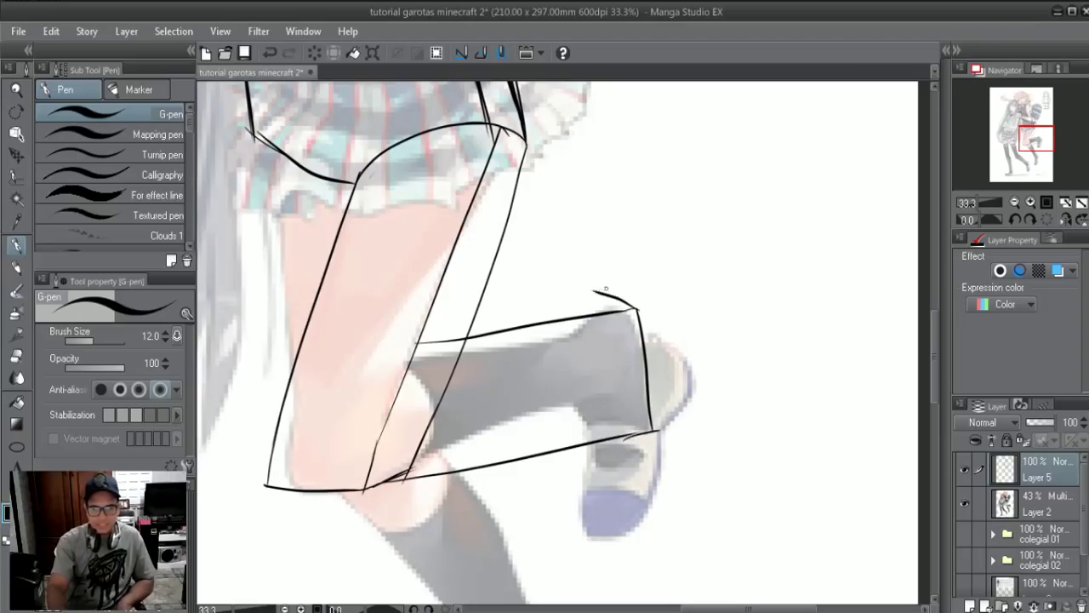
pyautogui.moveTo(403, 386); pyautogui.dragTo(652, 341)
# - Erase the overshoots around the leg corner and knee, then redraw the lower knee line
pyautogui.press('e')
pyautogui.moveTo(449, 381)
pyautogui.mouseDown()
pyautogui.moveTo(400, 468)
pyautogui.moveTo(421, 447)
pyautogui.mouseUp()
pyautogui.moveTo(426, 341); pyautogui.dragTo(451, 338)
pyautogui.press('p')
pyautogui.moveTo(364, 489); pyautogui.dragTo(455, 476)
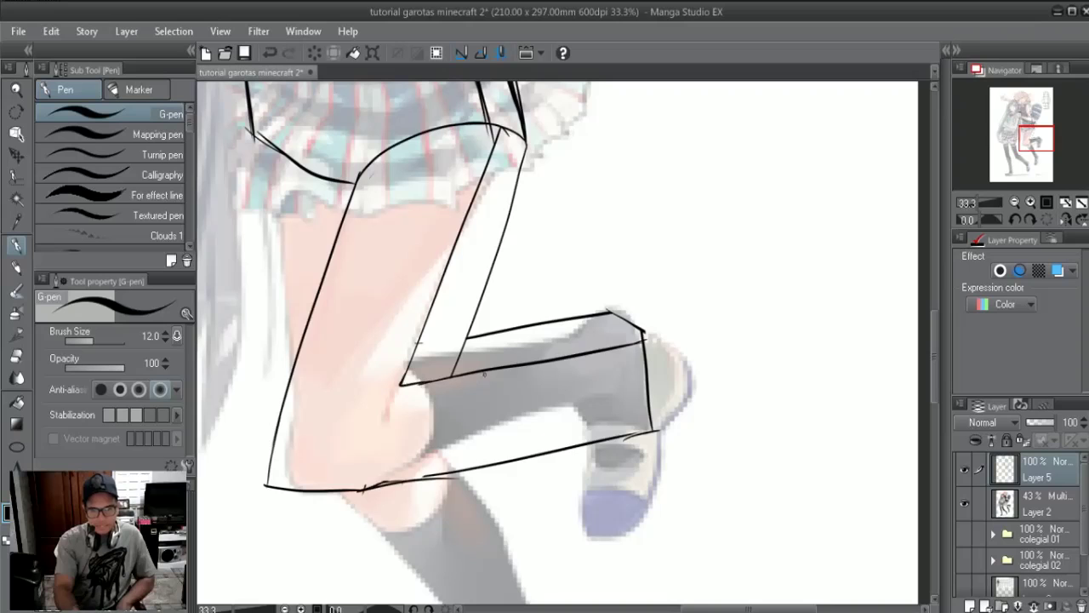
pyautogui.moveTo(637, 372); pyautogui.dragTo(609, 431)
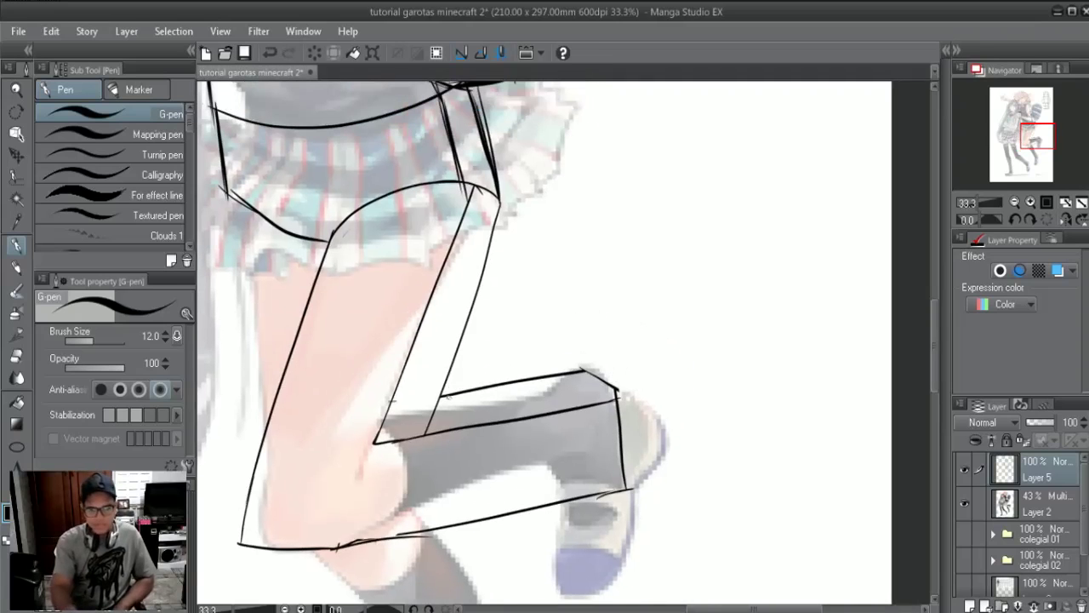
pyautogui.press('e')
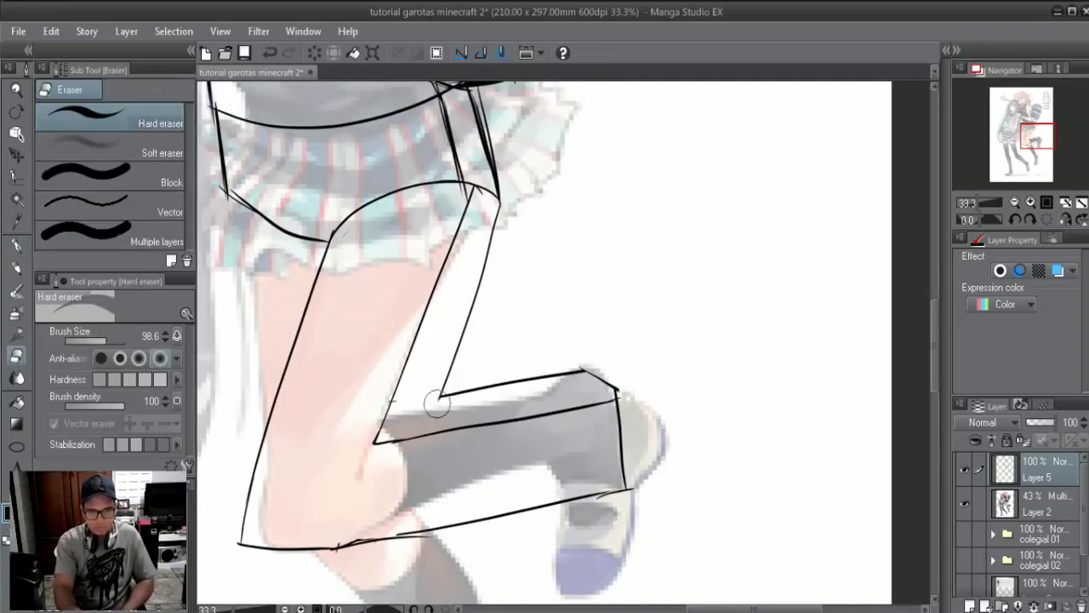
pyautogui.press('p')
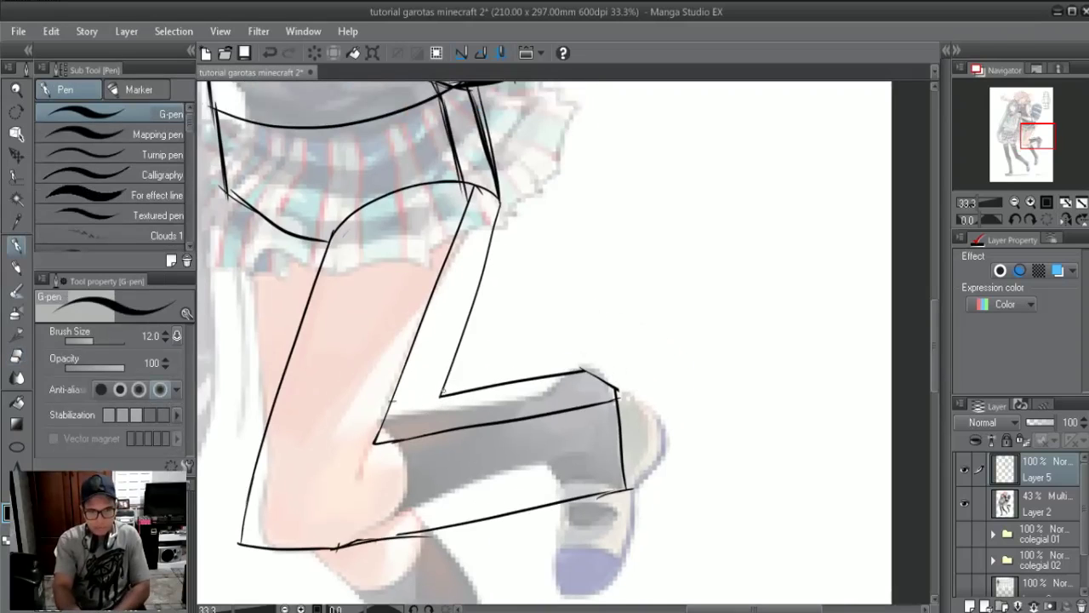
# - Redraw the vertical left and right-hand skirt edge lines with the G-pen
pyautogui.moveTo(430, 426); pyautogui.dragTo(519, 592)
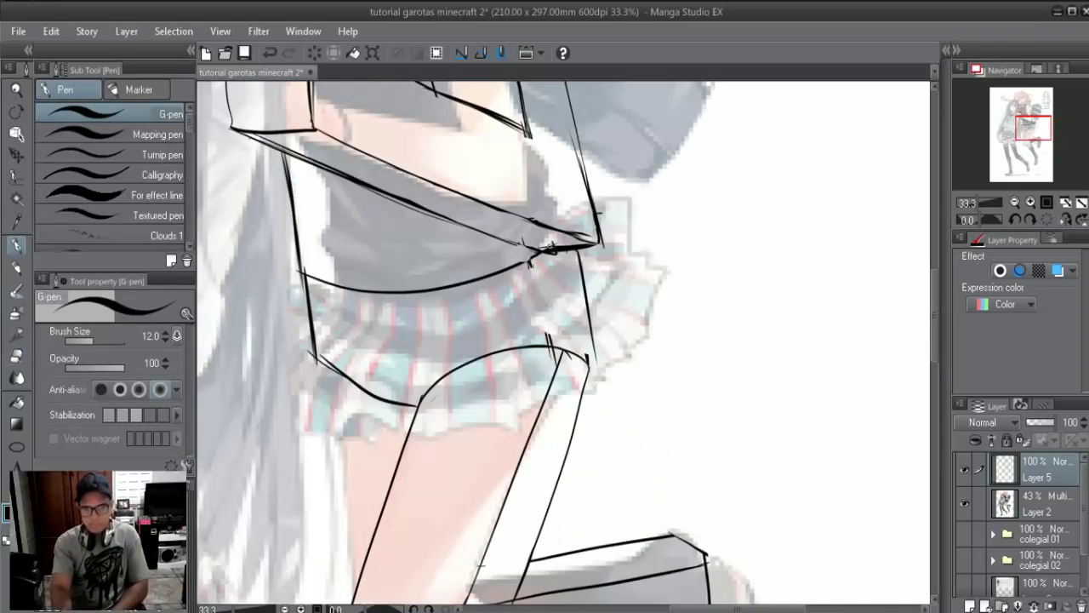
pyautogui.hotkey('ctrl', 'z')
pyautogui.moveTo(579, 245); pyautogui.dragTo(580, 367)
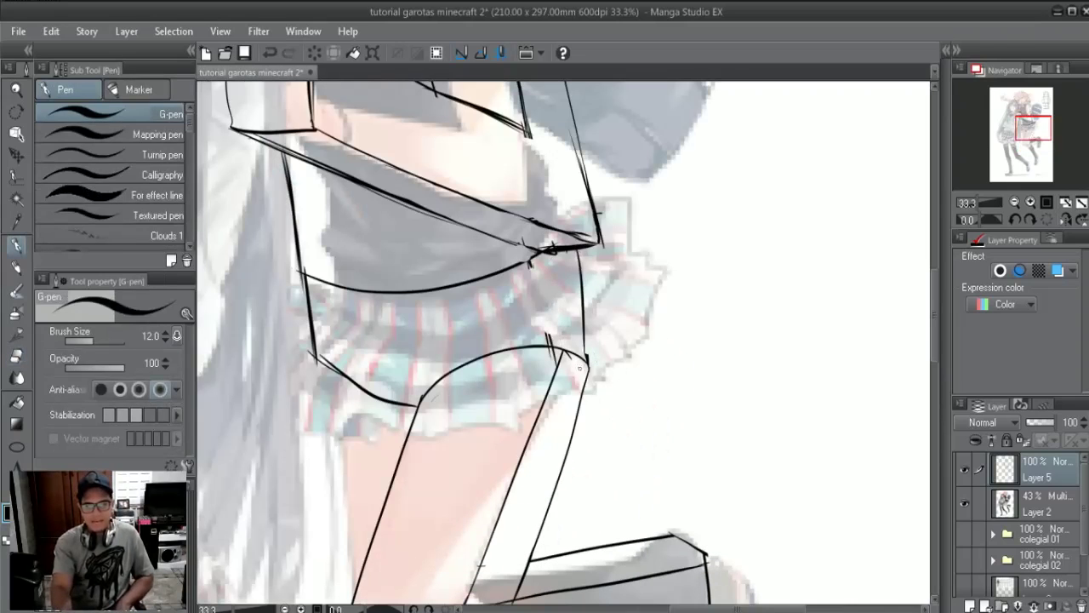
pyautogui.moveTo(555, 282); pyautogui.dragTo(560, 340)
pyautogui.hotkey('ctrl', 'z')
pyautogui.moveTo(548, 252); pyautogui.dragTo(558, 357)
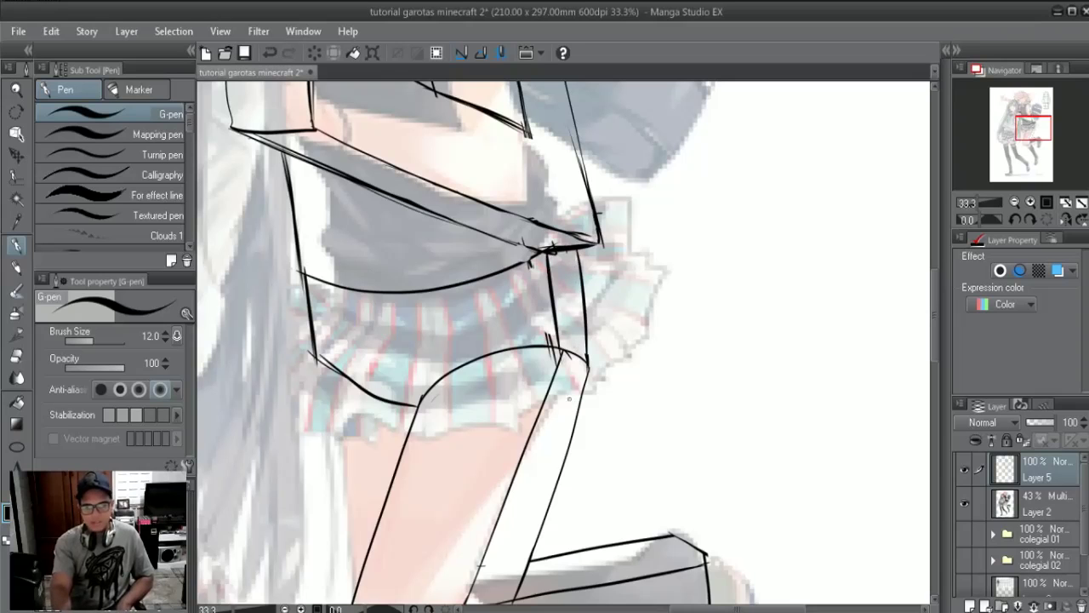
# - Zoom out from 33.3% to 14.8% and pan to show both girls, legs and feet
pyautogui.scroll(-1, 569, 383)
pyautogui.scroll(-2, 570, 382)
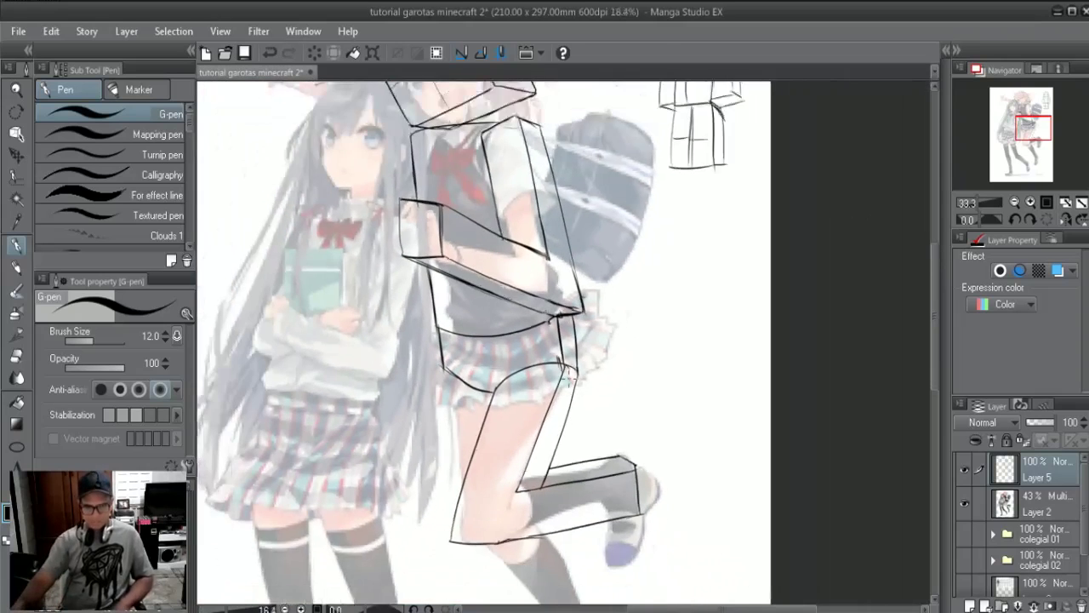
pyautogui.scroll(-1, 570, 377)
pyautogui.moveTo(568, 377)
pyautogui.mouseDown()
pyautogui.moveTo(669, 298)
pyautogui.moveTo(627, 297)
pyautogui.moveTo(672, 186)
pyautogui.mouseUp()
pyautogui.moveTo(665, 341); pyautogui.dragTo(695, 278)
pyautogui.moveTo(588, 232); pyautogui.dragTo(585, 315)
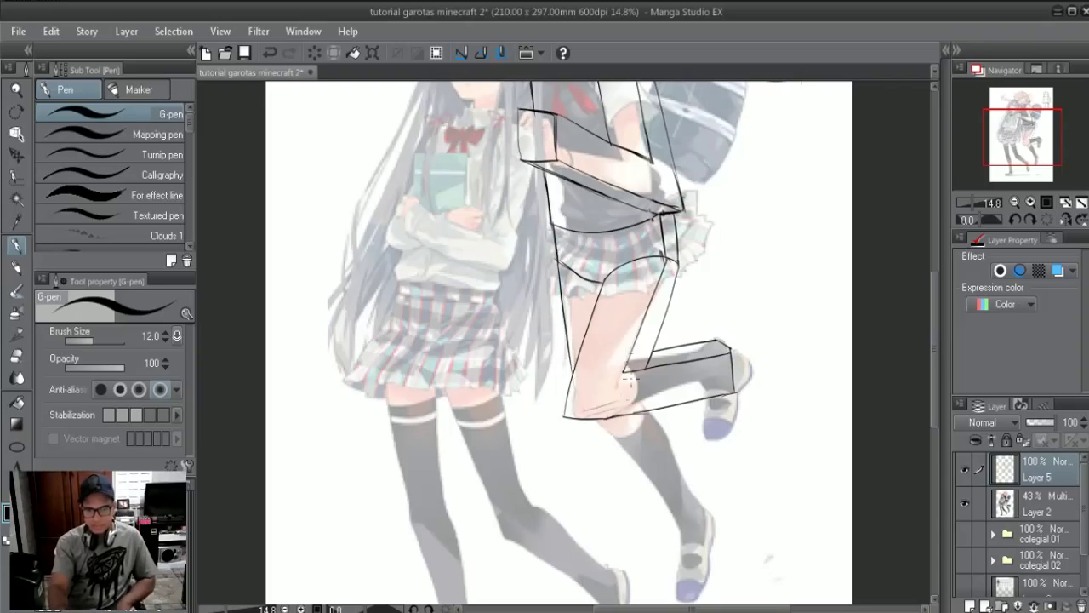
pyautogui.moveTo(615, 318); pyautogui.dragTo(570, 247)
# - Draw the back lower leg lines from knee down, joining them to the shoe
pyautogui.moveTo(554, 348); pyautogui.dragTo(630, 477)
pyautogui.moveTo(606, 343); pyautogui.dragTo(681, 434)
pyautogui.moveTo(637, 481); pyautogui.dragTo(681, 434)
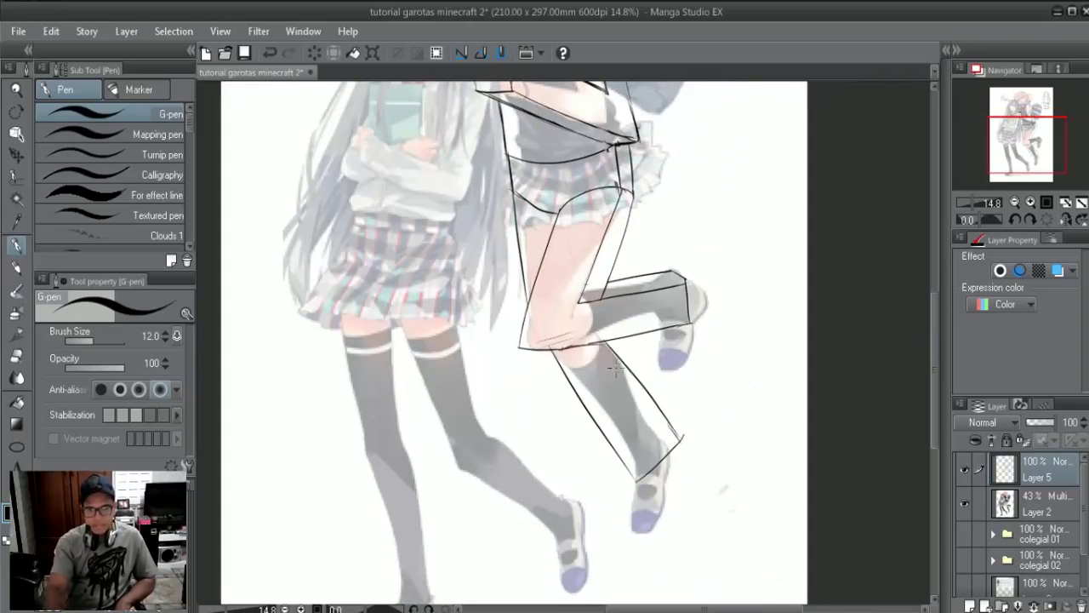
pyautogui.press('e')
pyautogui.moveTo(607, 366); pyautogui.dragTo(698, 420)
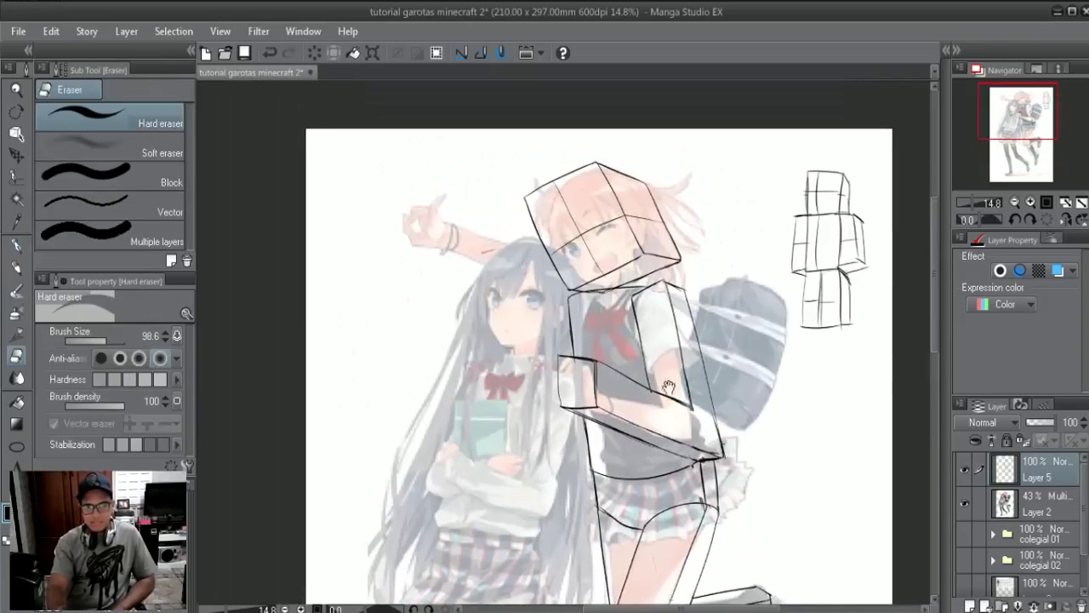
pyautogui.press('p')
# - Rotate the canvas about 60° and draw a tall box for the raised arm
pyautogui.click(1030, 219)
pyautogui.click(1016, 219)
pyautogui.moveTo(979, 220); pyautogui.dragTo(1000, 220)
pyautogui.moveTo(588, 213); pyautogui.dragTo(602, 253)
pyautogui.moveTo(582, 192); pyautogui.dragTo(589, 349)
pyautogui.moveTo(634, 191); pyautogui.dragTo(639, 294)
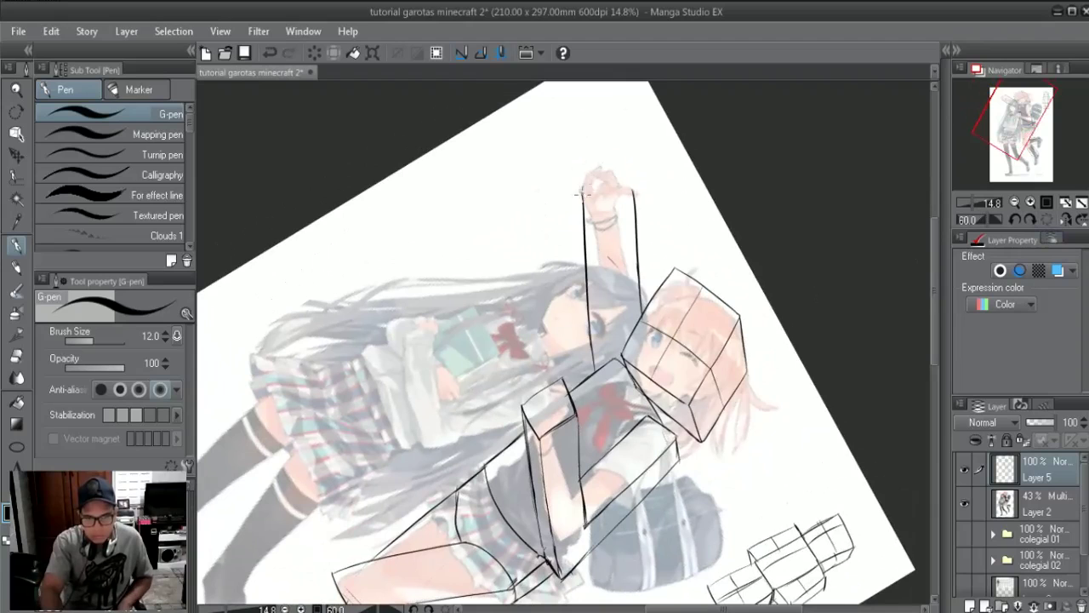
pyautogui.moveTo(582, 192); pyautogui.dragTo(634, 191)
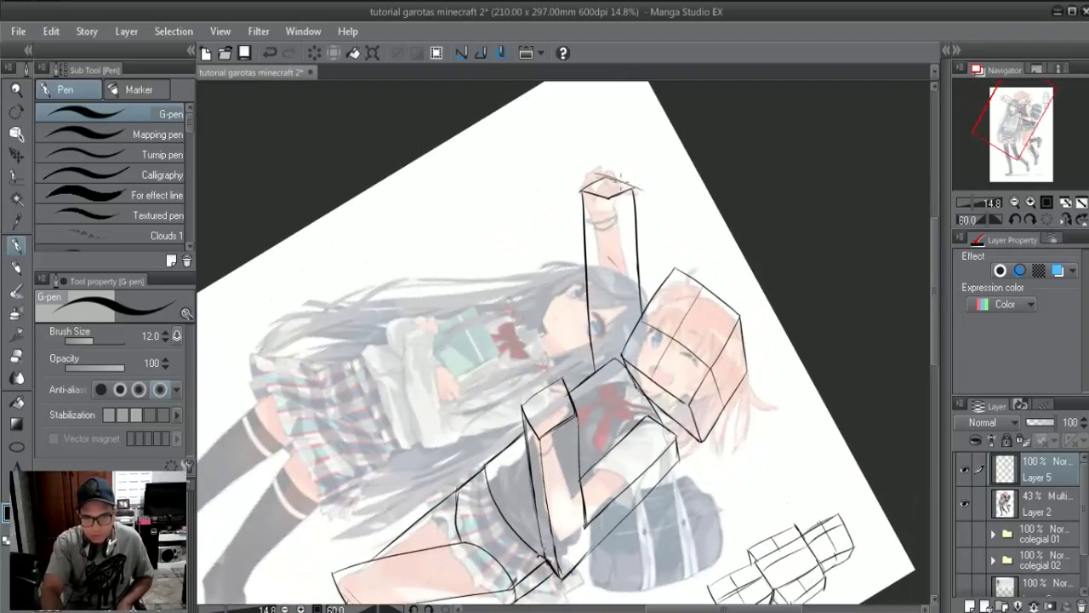
pyautogui.moveTo(608, 194); pyautogui.dragTo(613, 347)
pyautogui.hotkey('ctrl', 'z')
pyautogui.moveTo(609, 196); pyautogui.dragTo(613, 317)
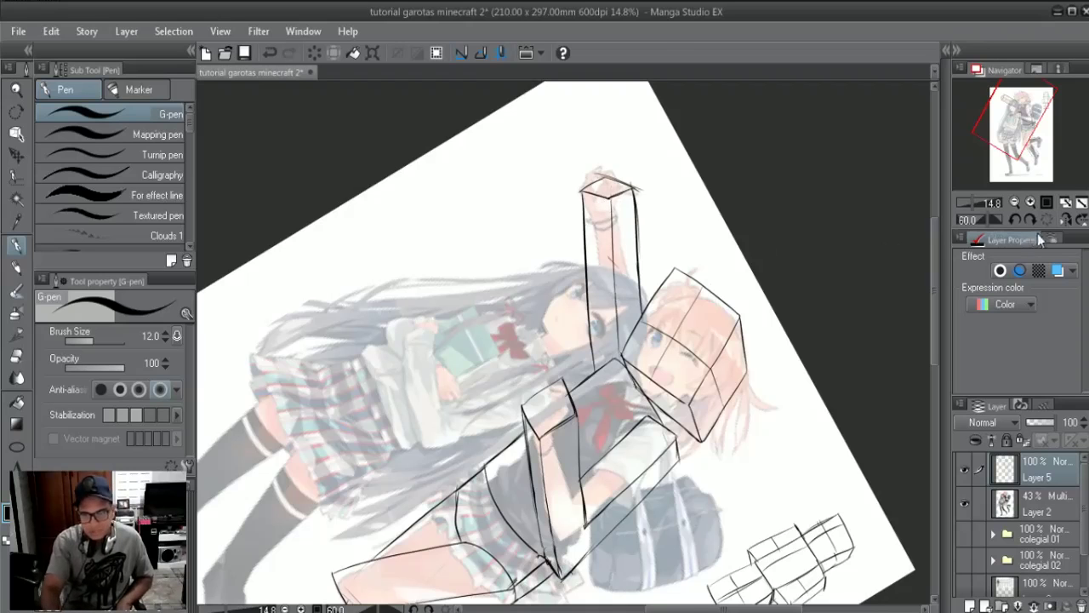
# - Reset the canvas upright, zoom out to 9.1% and hide the coloured reference
pyautogui.click(1048, 219)
pyautogui.moveTo(792, 375)
pyautogui.mouseDown()
pyautogui.moveTo(746, 341)
pyautogui.moveTo(740, 313)
pyautogui.mouseUp()
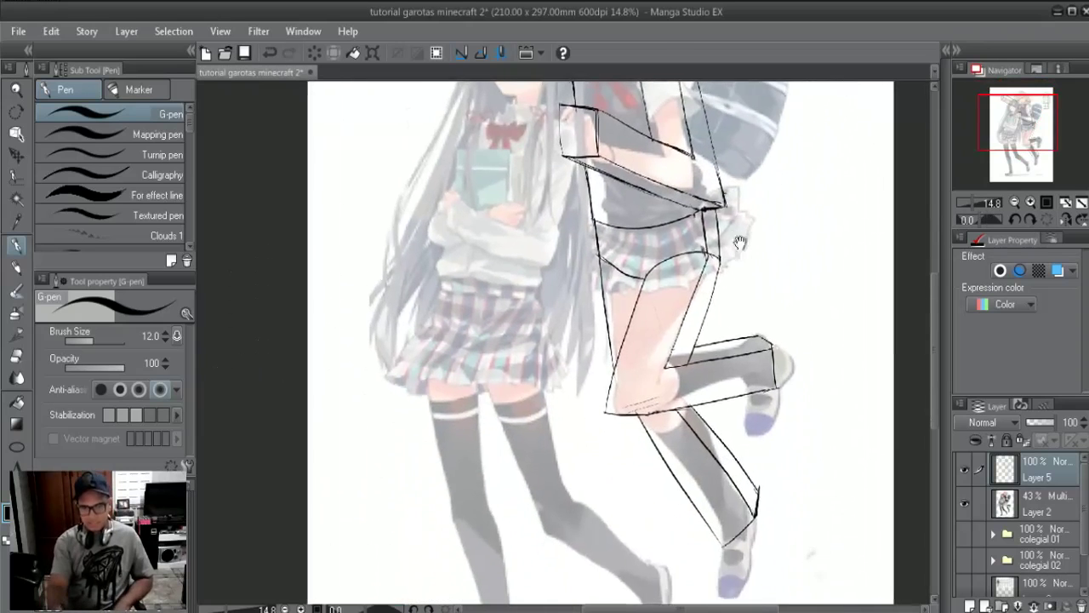
pyautogui.scroll(-1, 696, 414)
pyautogui.scroll(-1, 696, 414)
pyautogui.scroll(-2, 696, 414)
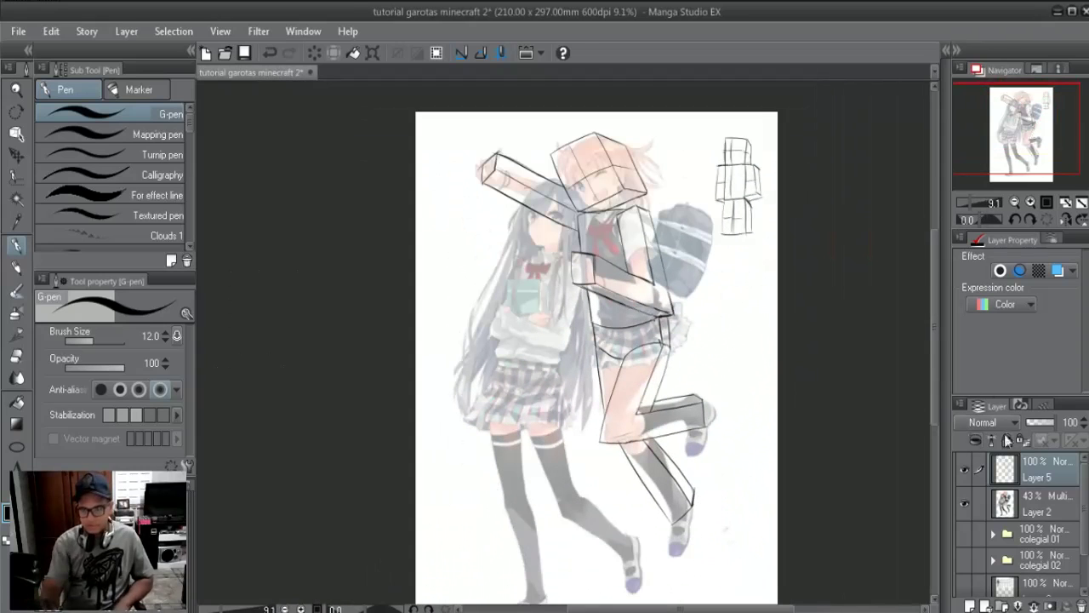
pyautogui.click(968, 501)
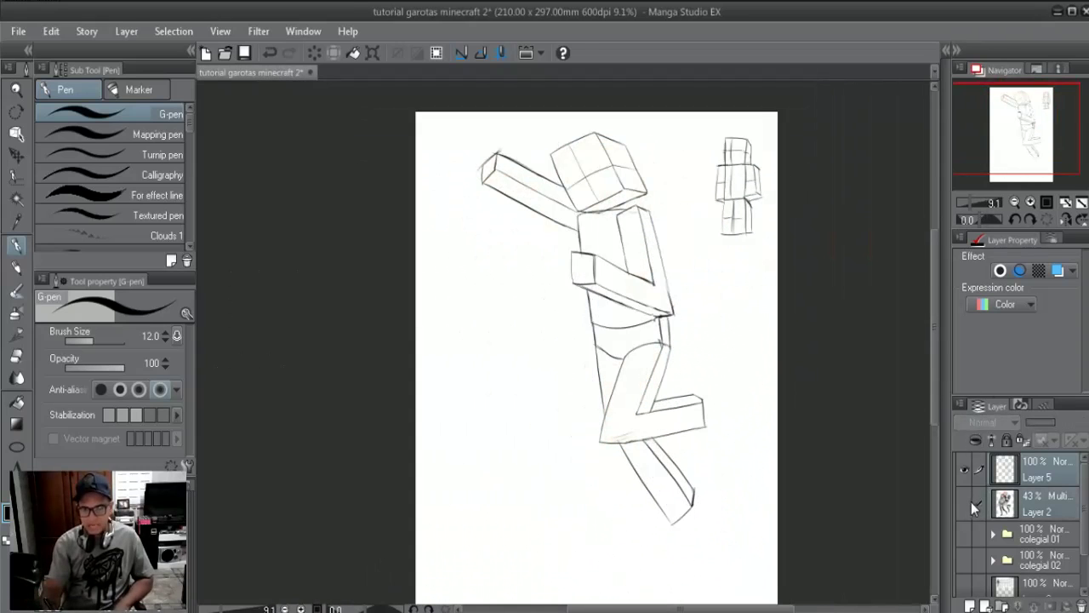
# - Undo the faint stroke under the raised arm and redraw the bent arm's end
pyautogui.scroll(1, 588, 161)
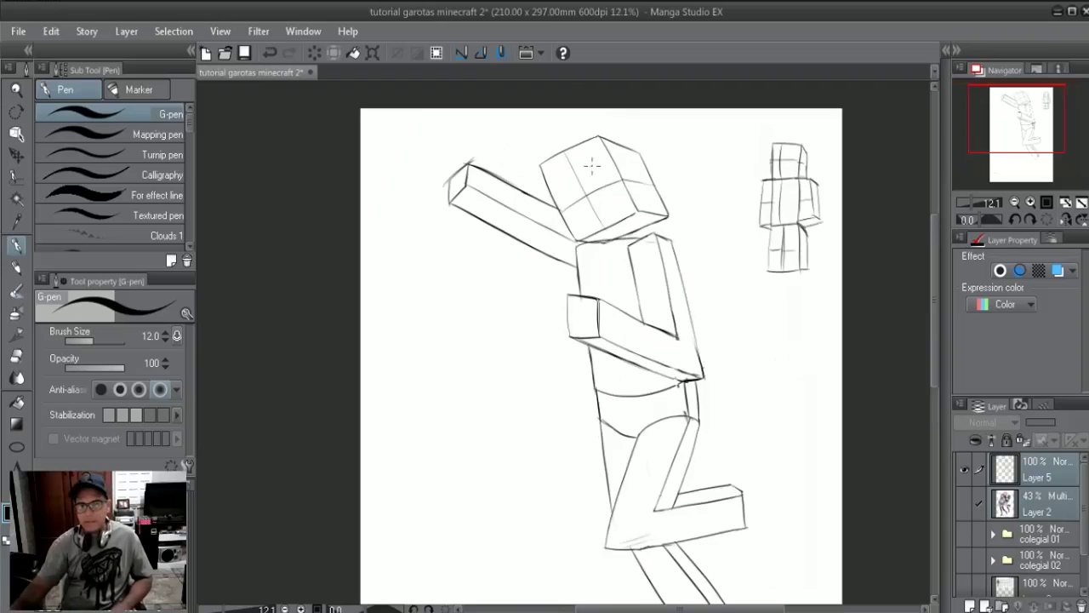
pyautogui.scroll(2, 591, 166)
pyautogui.moveTo(721, 440)
pyautogui.mouseDown()
pyautogui.moveTo(706, 307)
pyautogui.moveTo(717, 389)
pyautogui.moveTo(657, 310)
pyautogui.mouseUp()
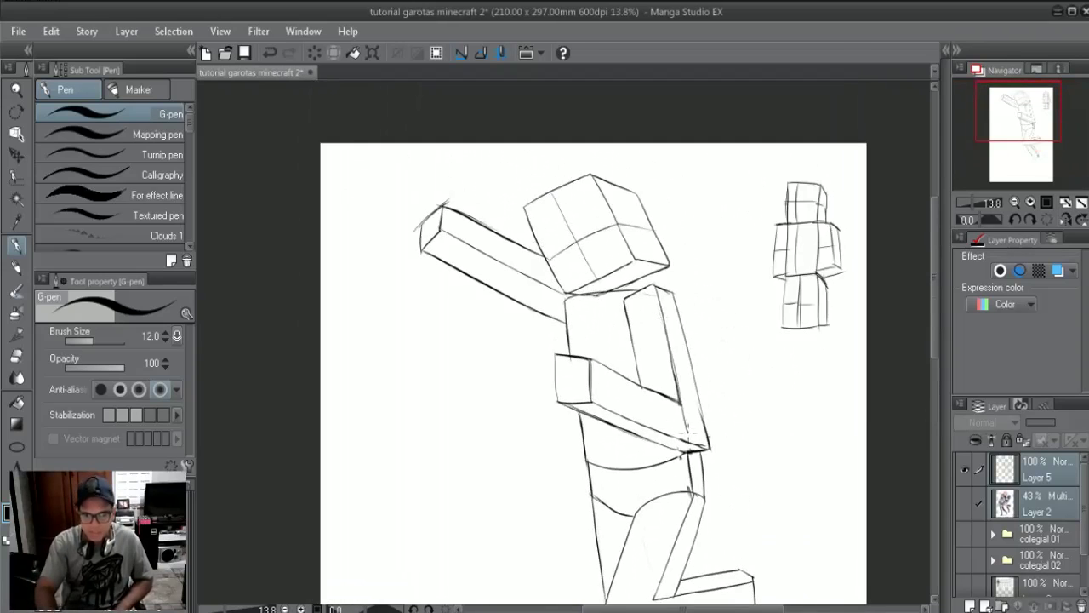
pyautogui.hotkey('ctrl', 'z')
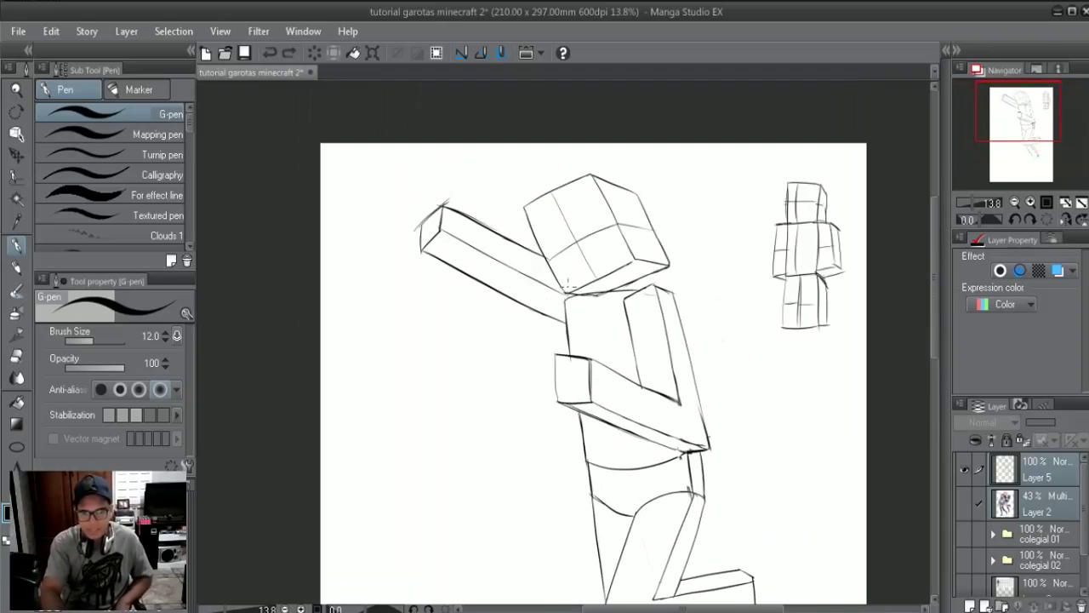
pyautogui.moveTo(651, 412); pyautogui.dragTo(601, 378)
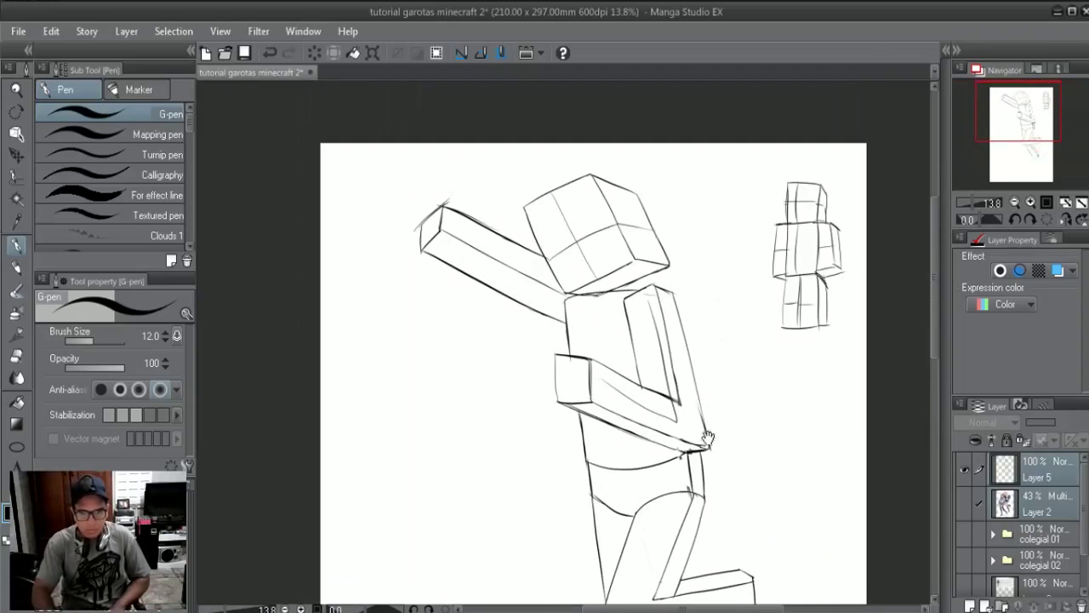
# - Undo the last torso stroke and switch to the Marquee selection tool
pyautogui.moveTo(707, 437); pyautogui.dragTo(713, 400)
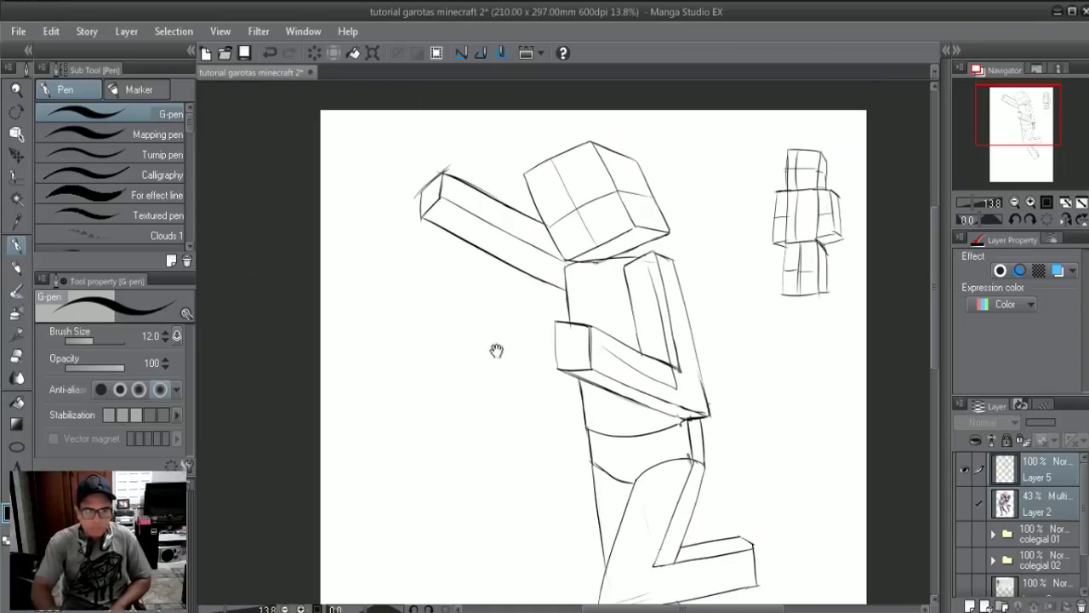
pyautogui.hotkey('ctrl', 'z')
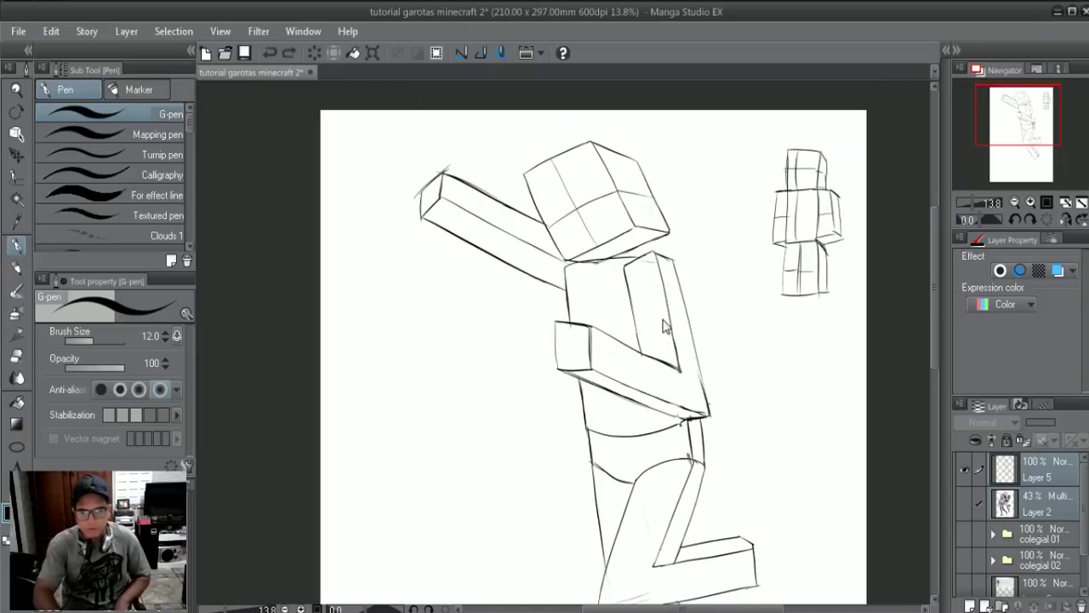
pyautogui.click(16, 177)
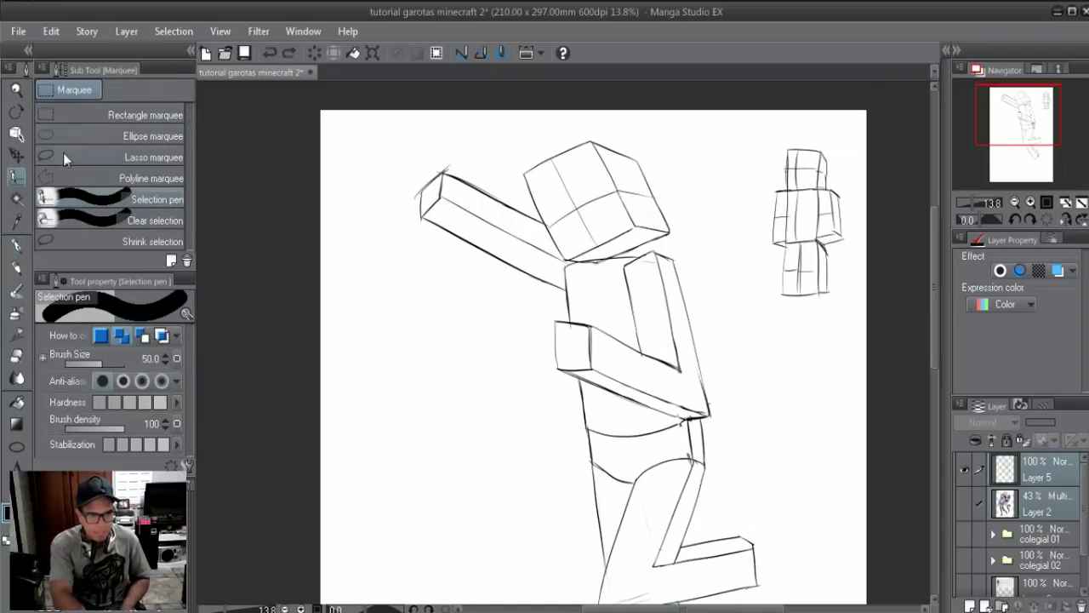
# - Draw a polyline marquee selection around the torso and bent arm
pyautogui.click(75, 158)
pyautogui.click(94, 177)
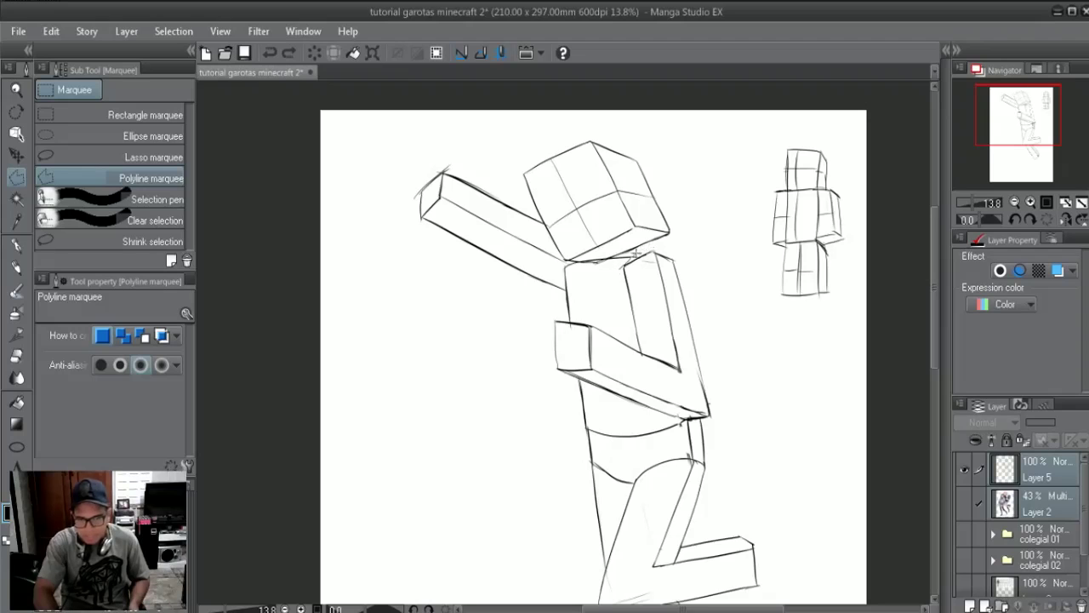
pyautogui.click(686, 259)
pyautogui.click(722, 422)
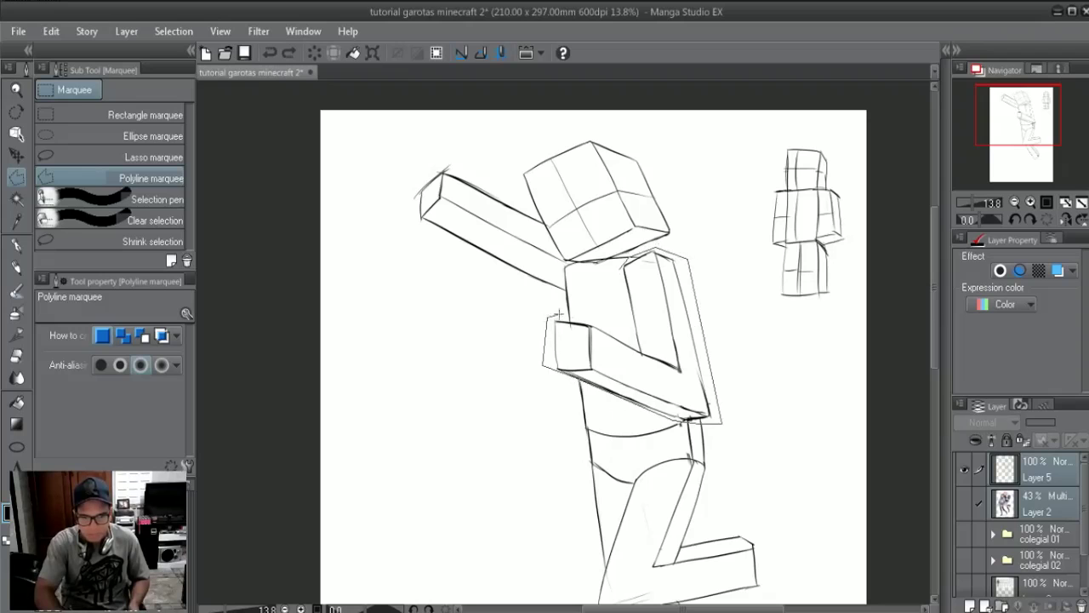
pyautogui.click(586, 321)
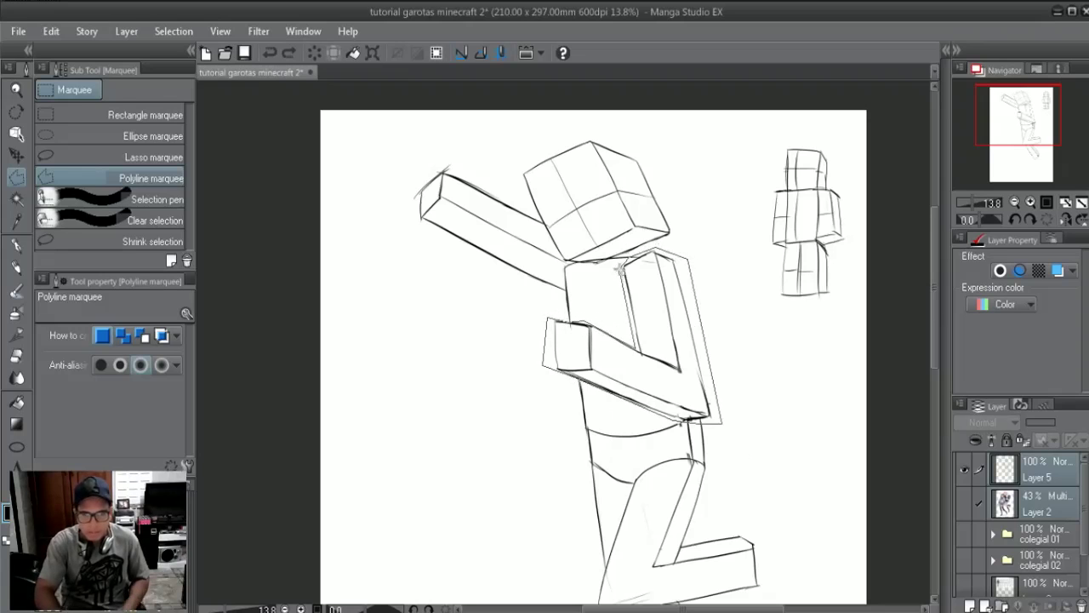
pyautogui.click(625, 266)
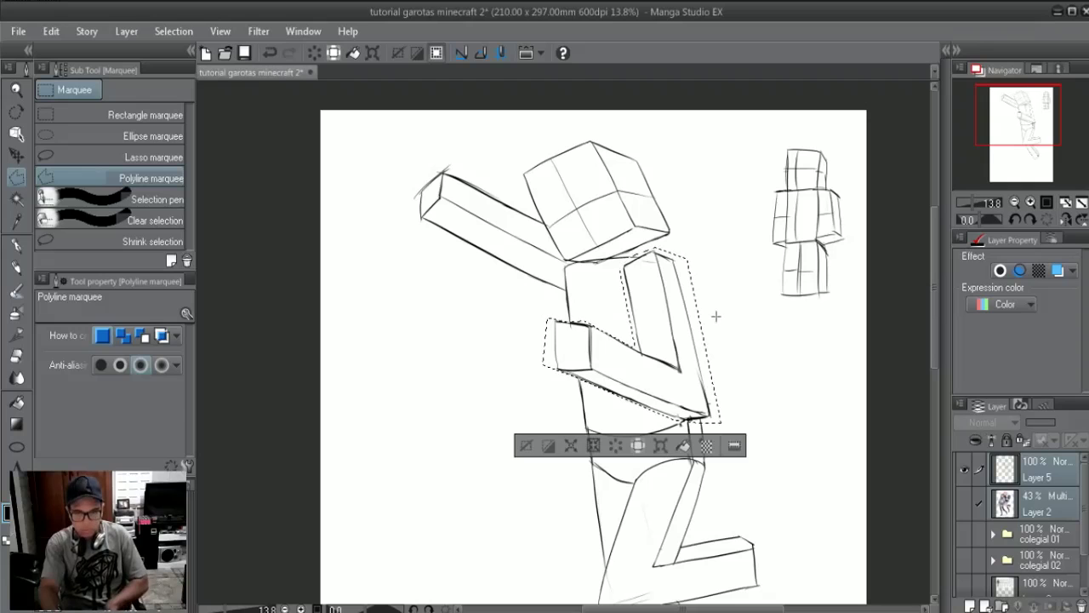
# - Free-transform the selection, stretching the torso and arm taller
pyautogui.hotkey('ctrl', 't')
pyautogui.moveTo(637, 426)
pyautogui.mouseDown()
pyautogui.moveTo(635, 394)
pyautogui.moveTo(636, 407)
pyautogui.mouseUp()
pyautogui.moveTo(541, 327); pyautogui.dragTo(563, 333)
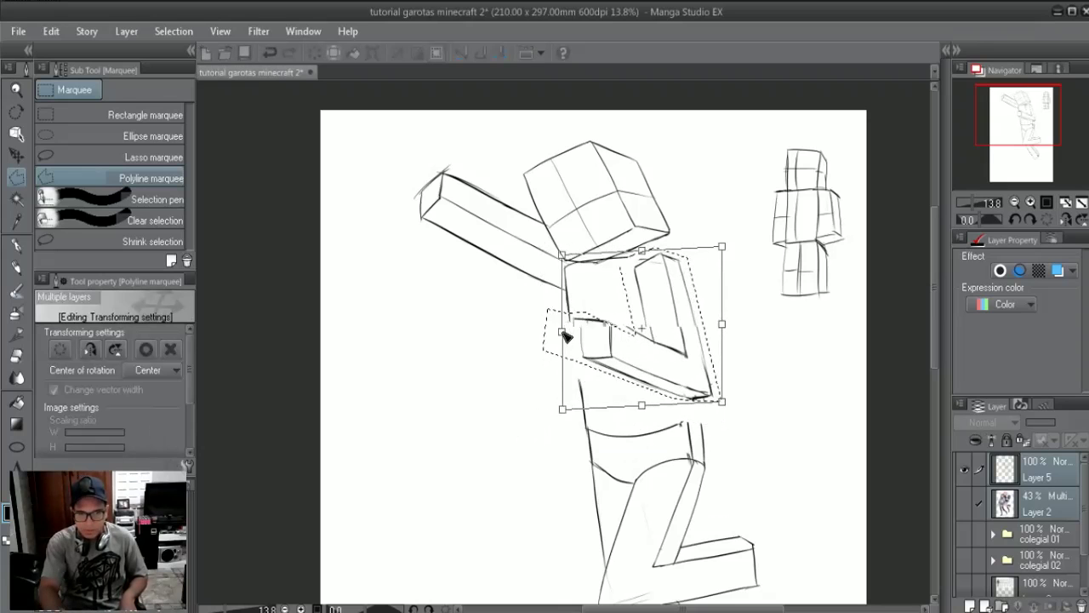
pyautogui.moveTo(721, 247); pyautogui.dragTo(723, 236)
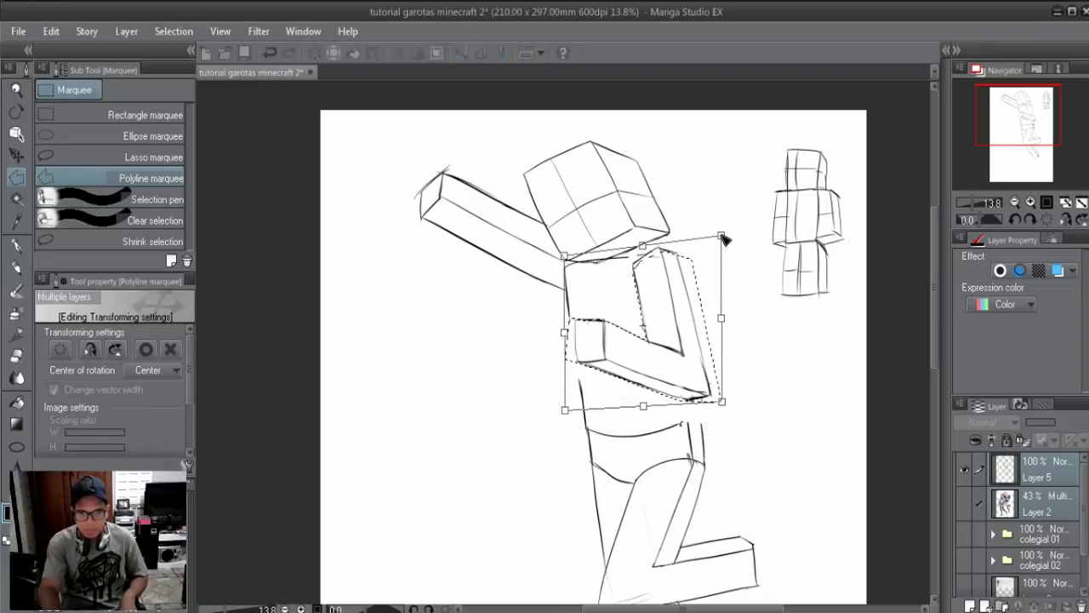
pyautogui.moveTo(642, 247); pyautogui.dragTo(645, 245)
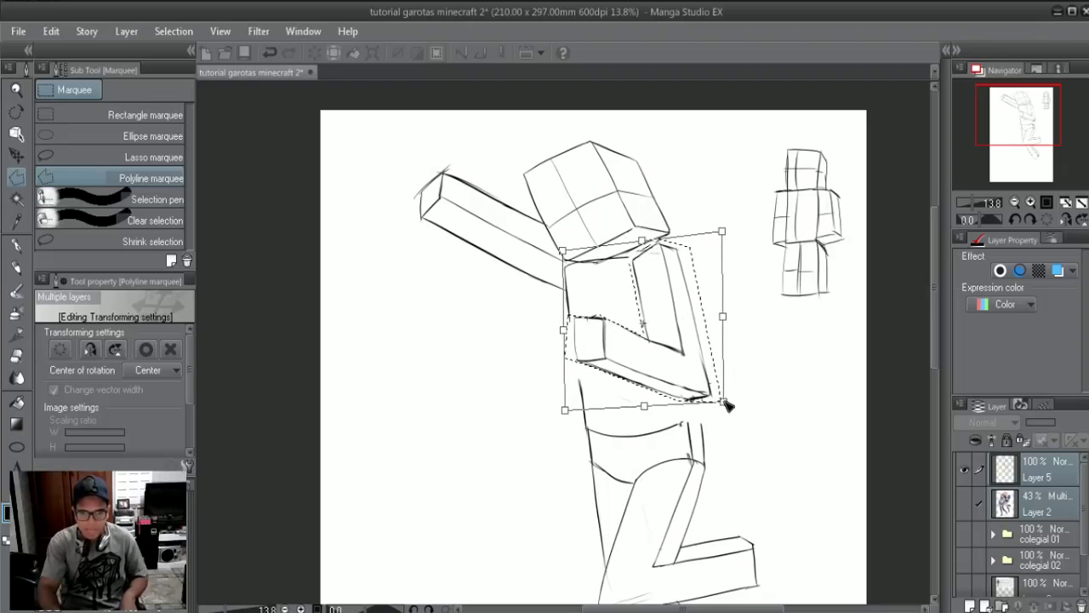
pyautogui.moveTo(644, 407); pyautogui.dragTo(647, 413)
# - Tilt the selection slightly, nudge it right, apply the transform and deselect
pyautogui.moveTo(563, 332); pyautogui.dragTo(567, 328)
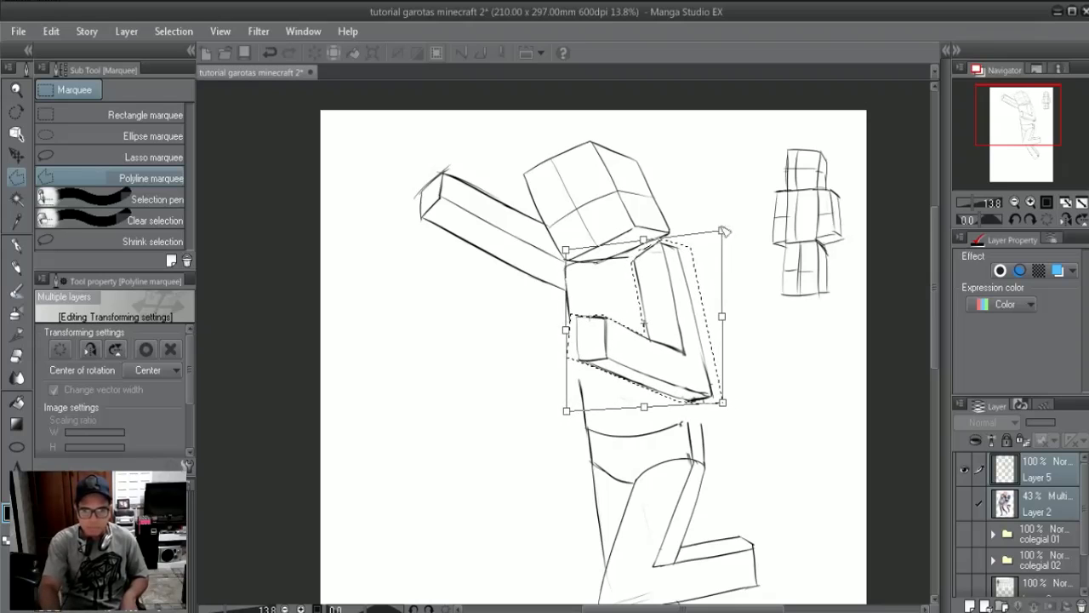
pyautogui.moveTo(722, 230); pyautogui.dragTo(721, 225)
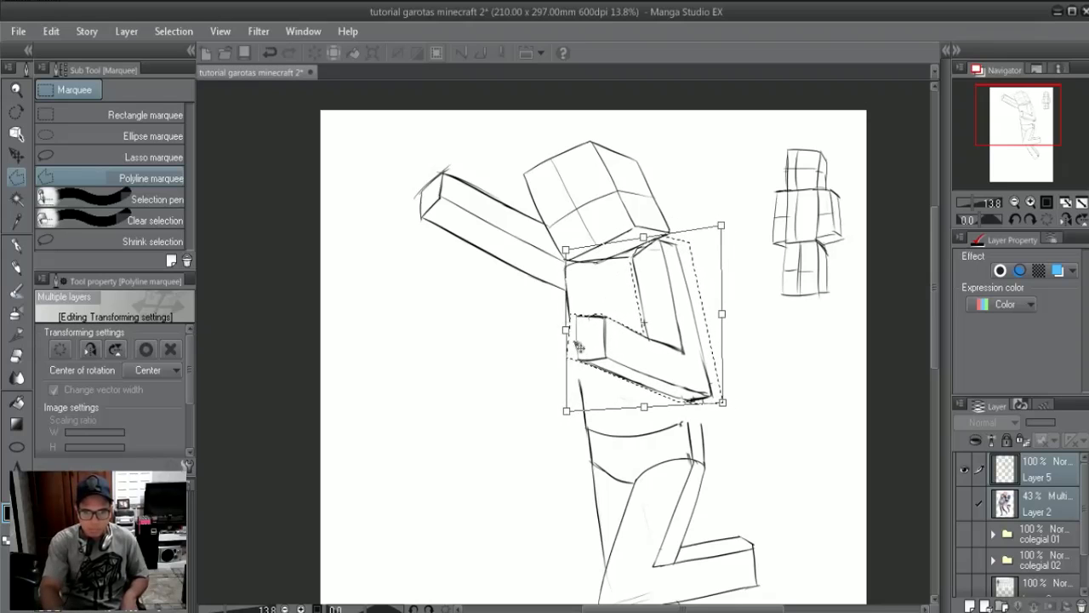
pyautogui.moveTo(569, 336); pyautogui.dragTo(567, 344)
pyautogui.moveTo(740, 409); pyautogui.dragTo(745, 404)
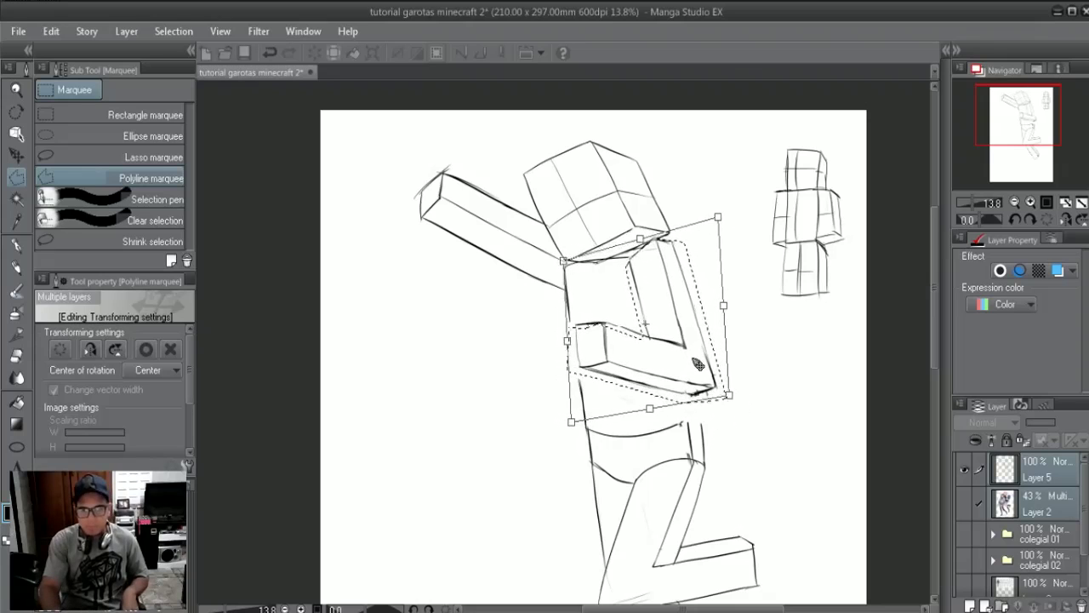
pyautogui.moveTo(704, 365); pyautogui.dragTo(708, 367)
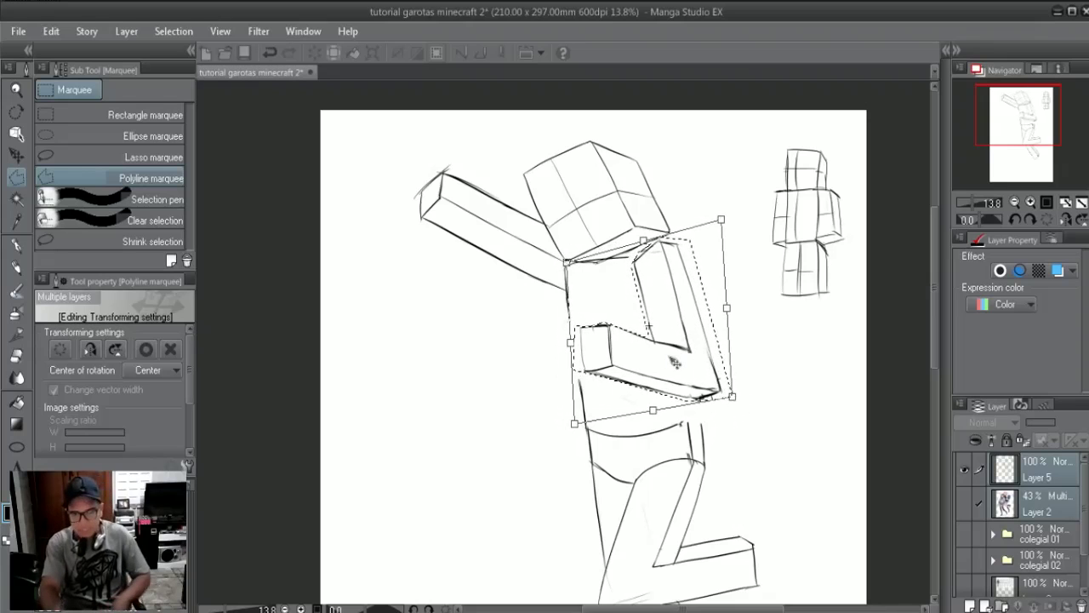
pyautogui.press('Return')
pyautogui.hotkey('ctrl', 'd')
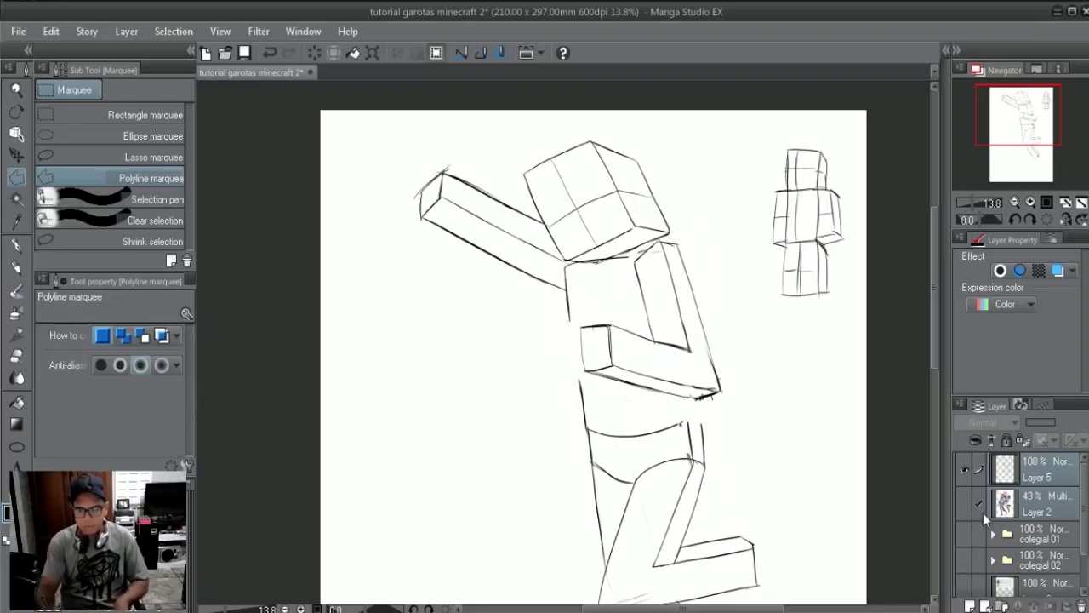
# - Toggle Layer 5 reference and Layer 2 sketch visibility to compare the figure with the colours
pyautogui.click(964, 505)
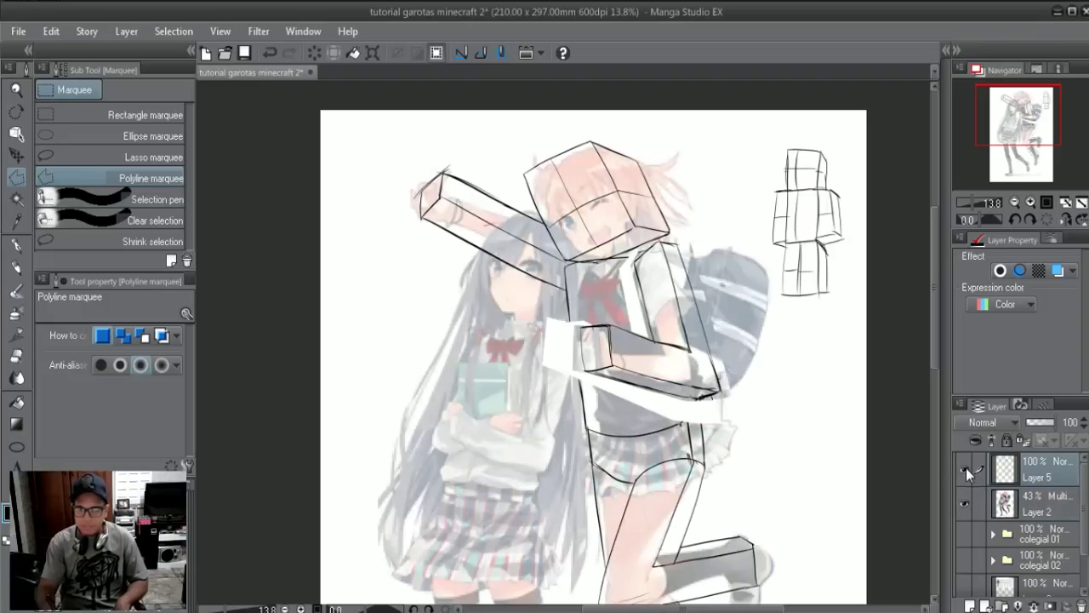
pyautogui.click(965, 468)
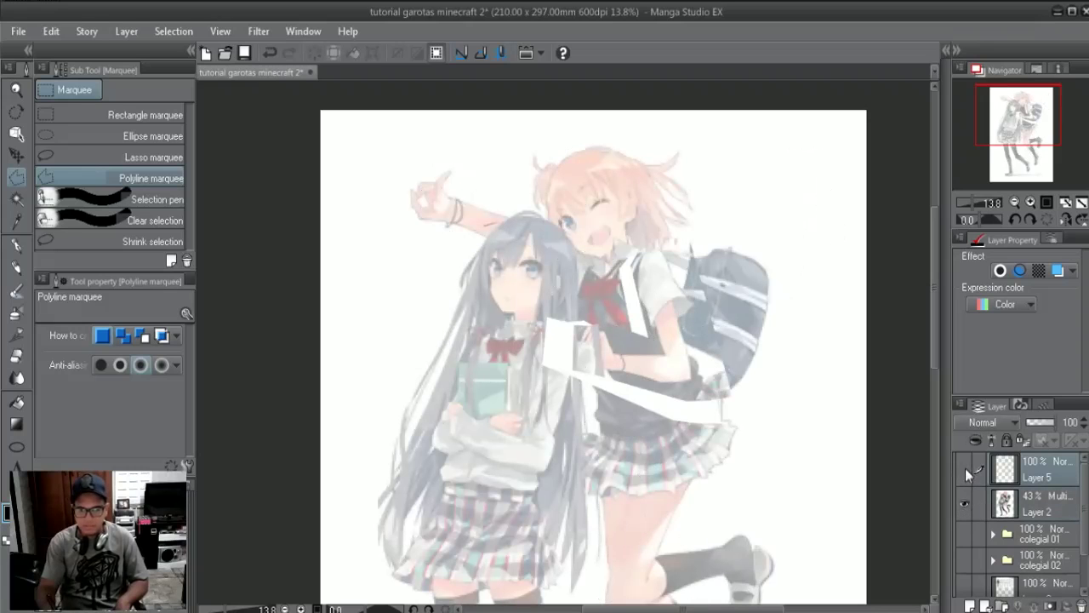
pyautogui.hotkey('ctrl', 'shift', 'd')
pyautogui.click(964, 469)
pyautogui.click(964, 504)
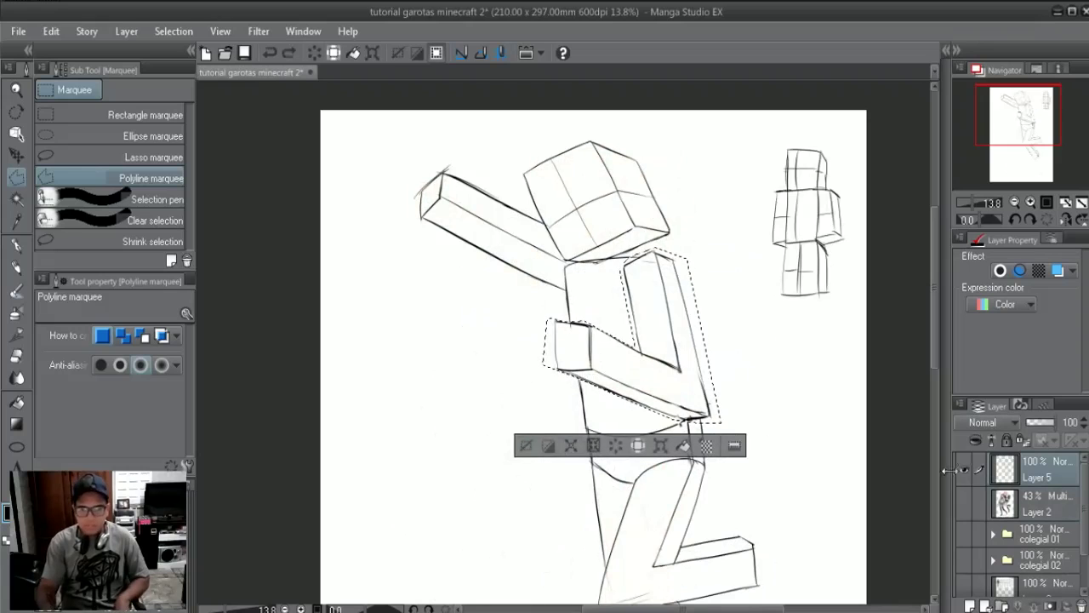
pyautogui.hotkey('ctrl', 'z')
pyautogui.click(964, 503)
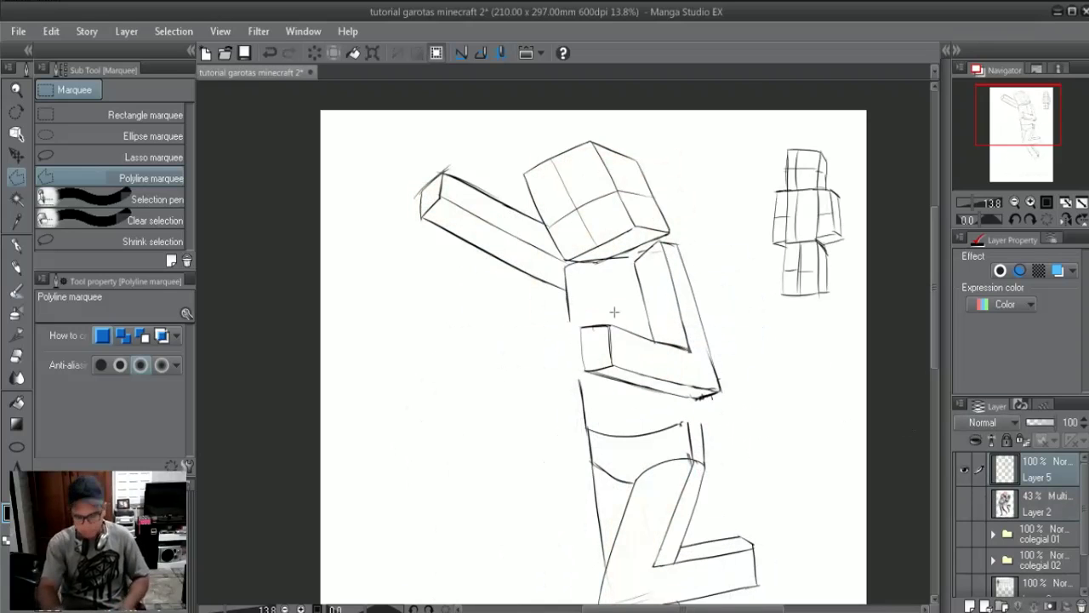
# - Draw a second line down the upper leg's right edge with the G-pen
pyautogui.press('p')
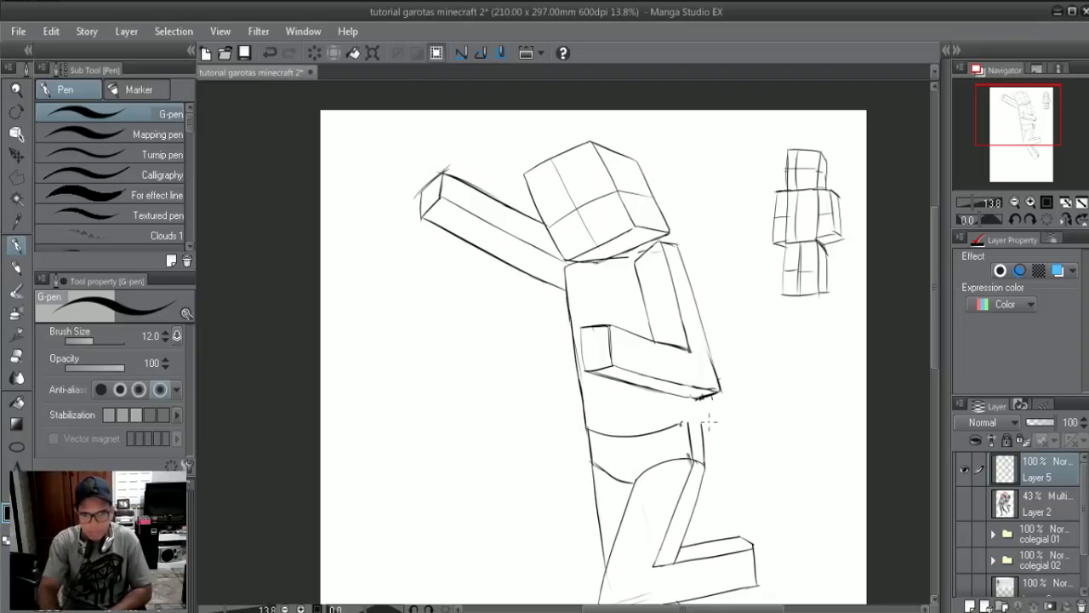
pyautogui.moveTo(700, 398); pyautogui.dragTo(692, 481)
pyautogui.press('e')
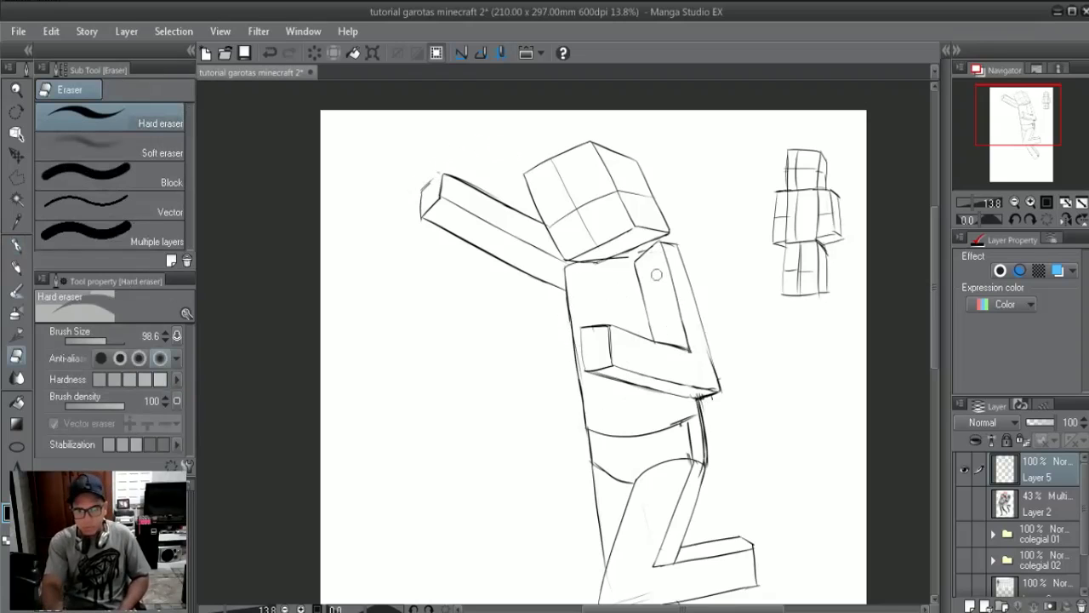
pyautogui.press('p')
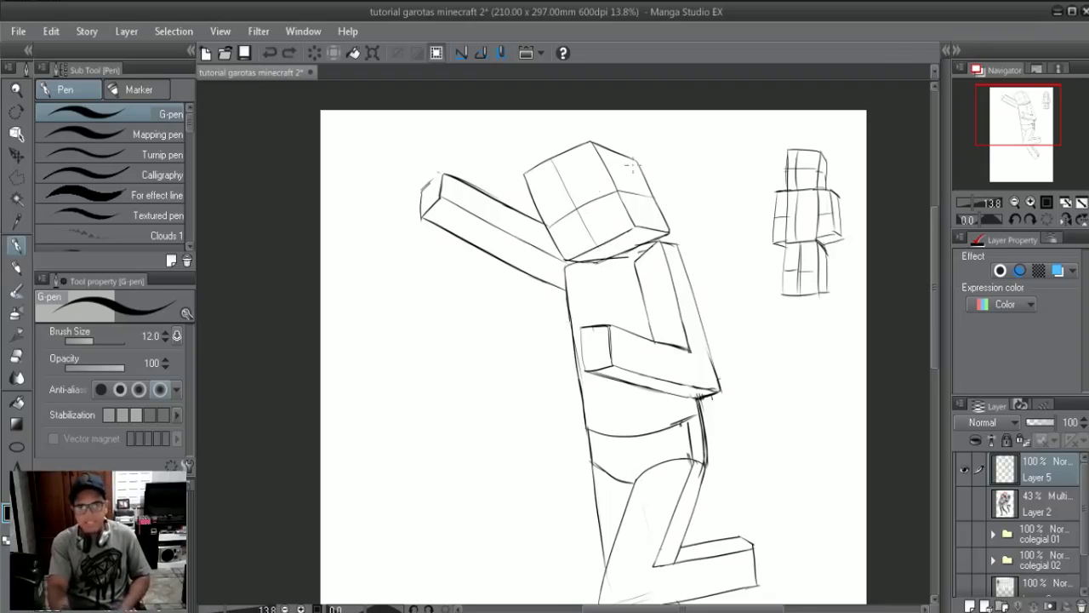
# - Pan around the figure and select the Polyline marquee tool
pyautogui.moveTo(945, 40); pyautogui.dragTo(886, 44)
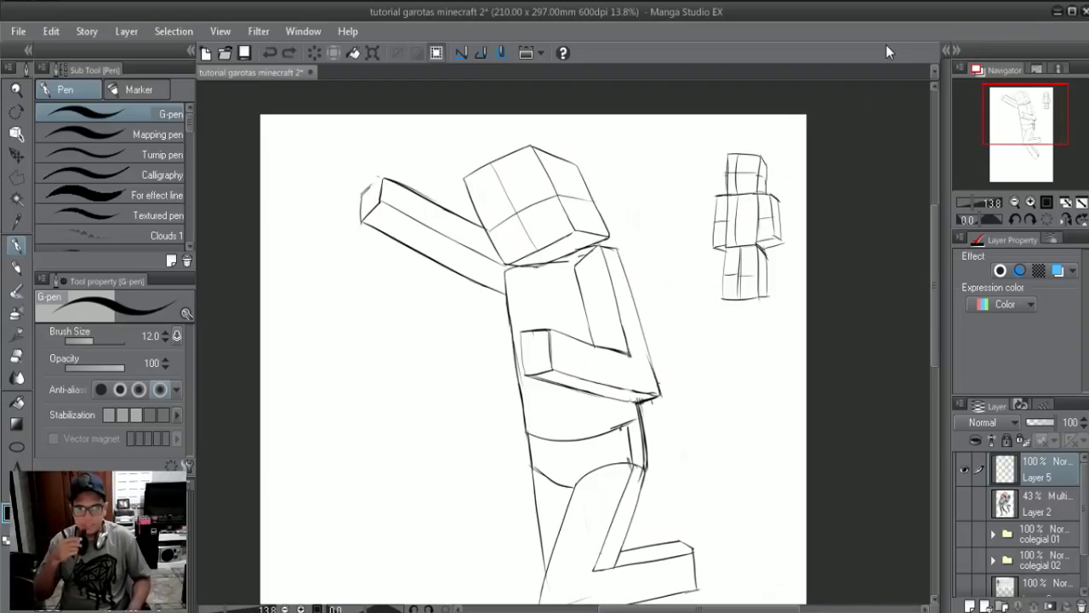
pyautogui.moveTo(687, 426); pyautogui.dragTo(694, 356)
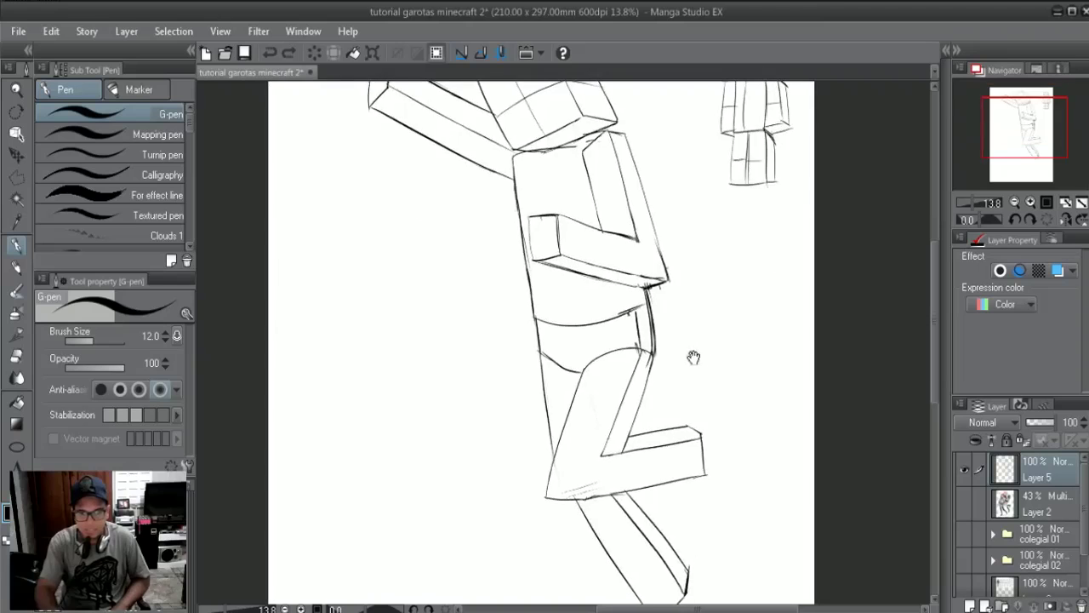
pyautogui.moveTo(698, 260); pyautogui.dragTo(703, 349)
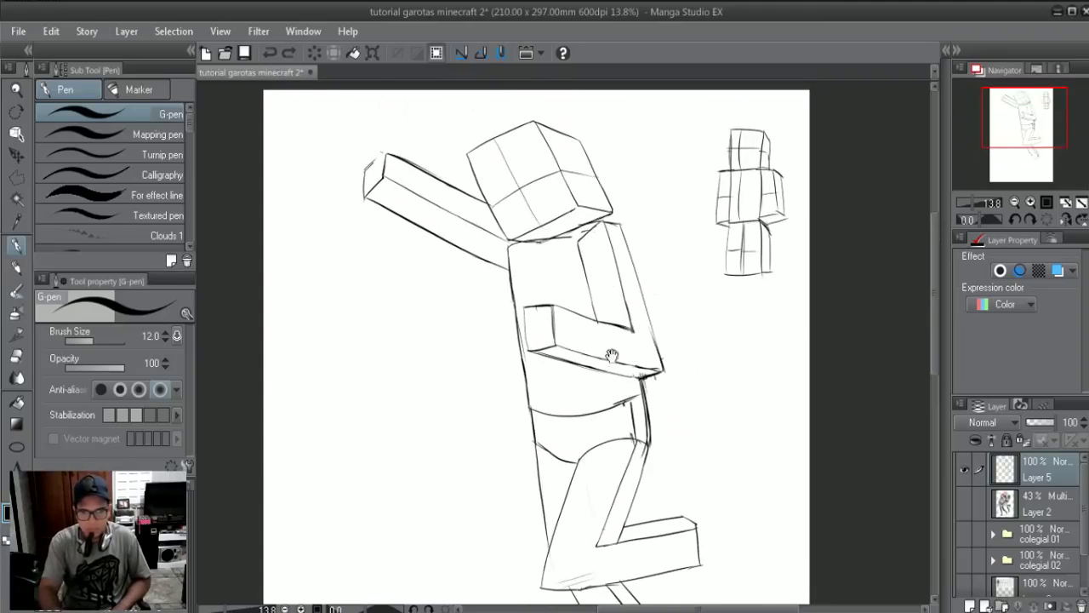
pyautogui.moveTo(595, 342); pyautogui.dragTo(607, 365)
pyautogui.moveTo(638, 405); pyautogui.dragTo(602, 380)
pyautogui.click(15, 179)
pyautogui.moveTo(558, 323)
pyautogui.mouseDown()
pyautogui.moveTo(558, 246)
pyautogui.moveTo(587, 340)
pyautogui.mouseUp()
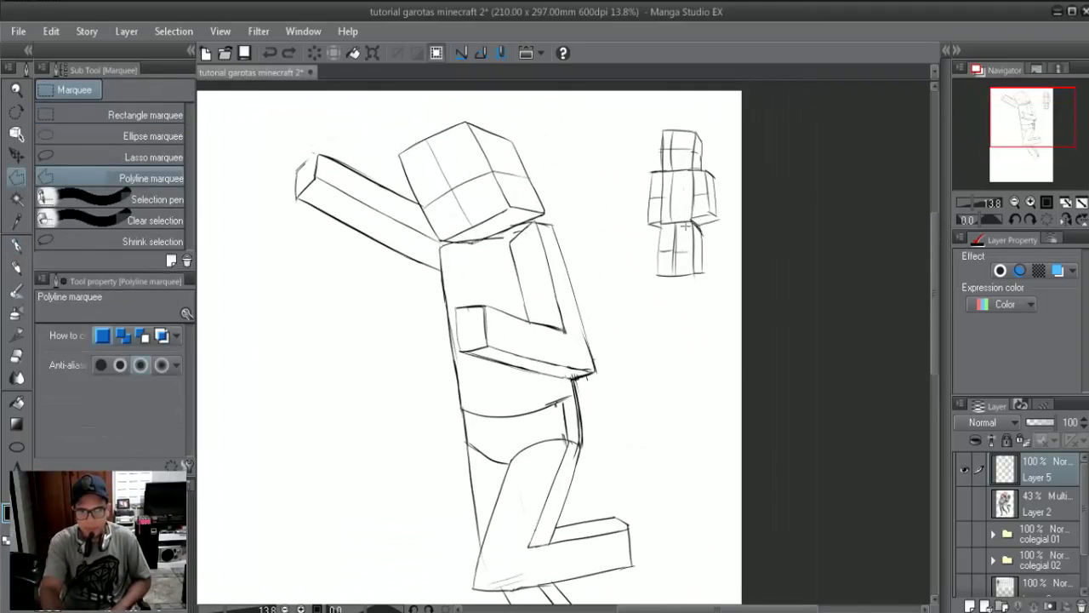
# - Outline the upper body with a polyline selection and rotate it to a new angle
pyautogui.moveTo(562, 354)
pyautogui.mouseDown()
pyautogui.moveTo(591, 349)
pyautogui.moveTo(597, 269)
pyautogui.mouseUp()
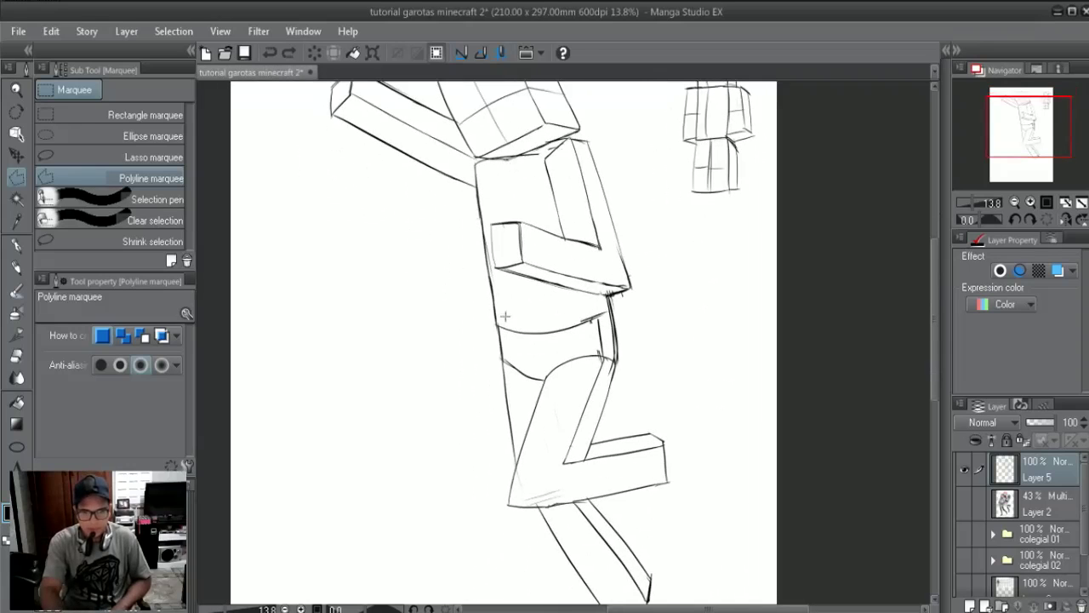
pyautogui.click(624, 303)
pyautogui.moveTo(698, 518); pyautogui.dragTo(720, 401)
pyautogui.click(734, 366)
pyautogui.click(708, 514)
pyautogui.click(616, 568)
pyautogui.click(505, 465)
pyautogui.click(468, 306)
pyautogui.click(511, 214)
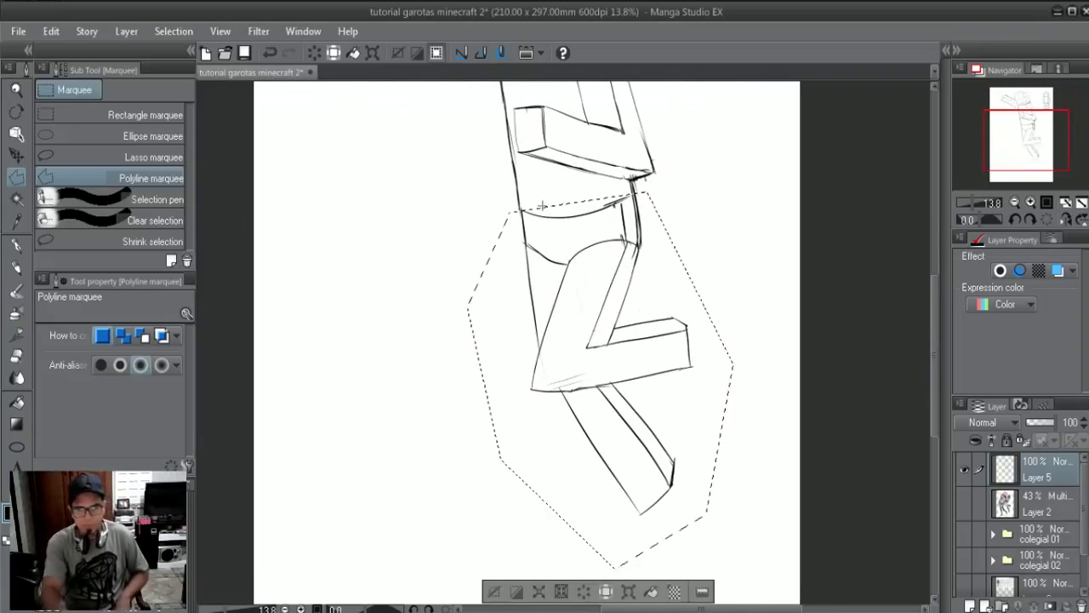
pyautogui.hotkey('ctrl', 't')
pyautogui.moveTo(634, 292); pyautogui.dragTo(608, 279)
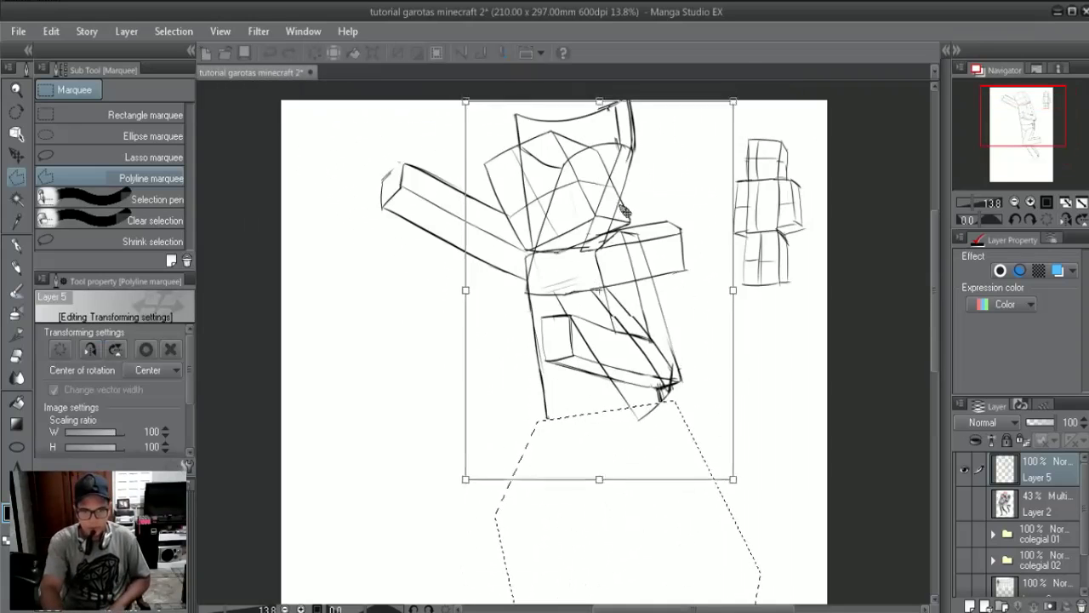
pyautogui.press('Return')
# - Squash the upper body down from the top and move the legs up under the torso
pyautogui.hotkey('ctrl', 't')
pyautogui.moveTo(604, 347); pyautogui.dragTo(602, 381)
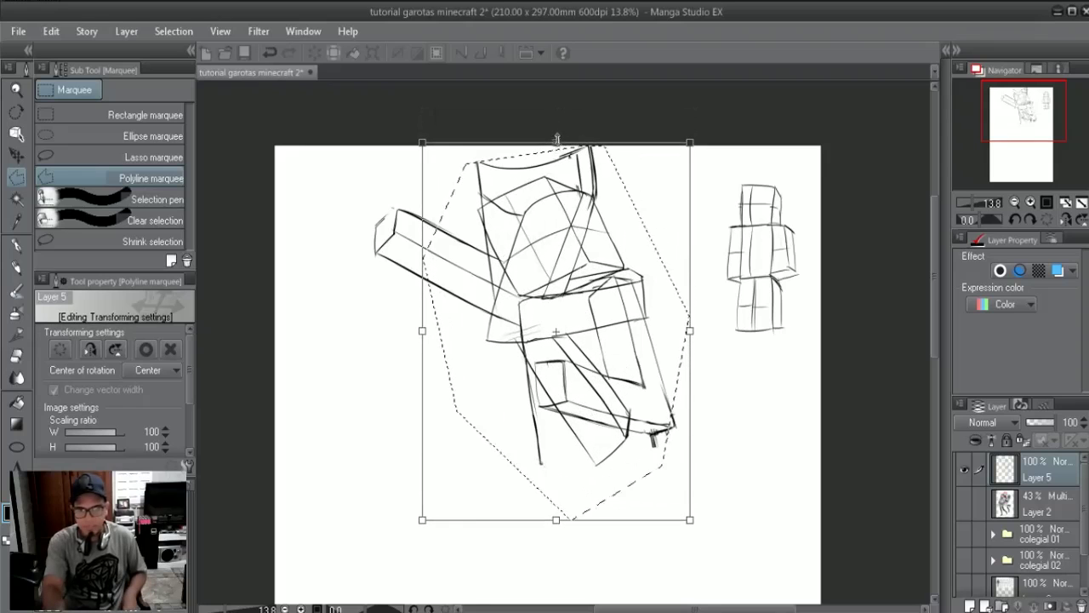
pyautogui.moveTo(555, 143); pyautogui.dragTo(560, 190)
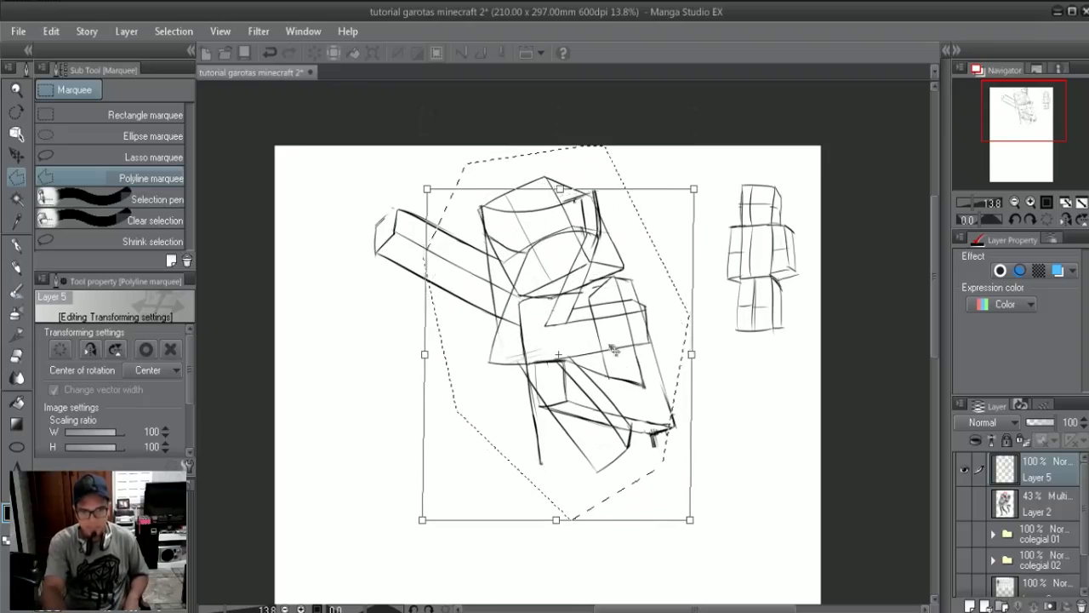
pyautogui.press('Return')
pyautogui.hotkey('ctrl', 't')
pyautogui.moveTo(603, 494); pyautogui.dragTo(594, 396)
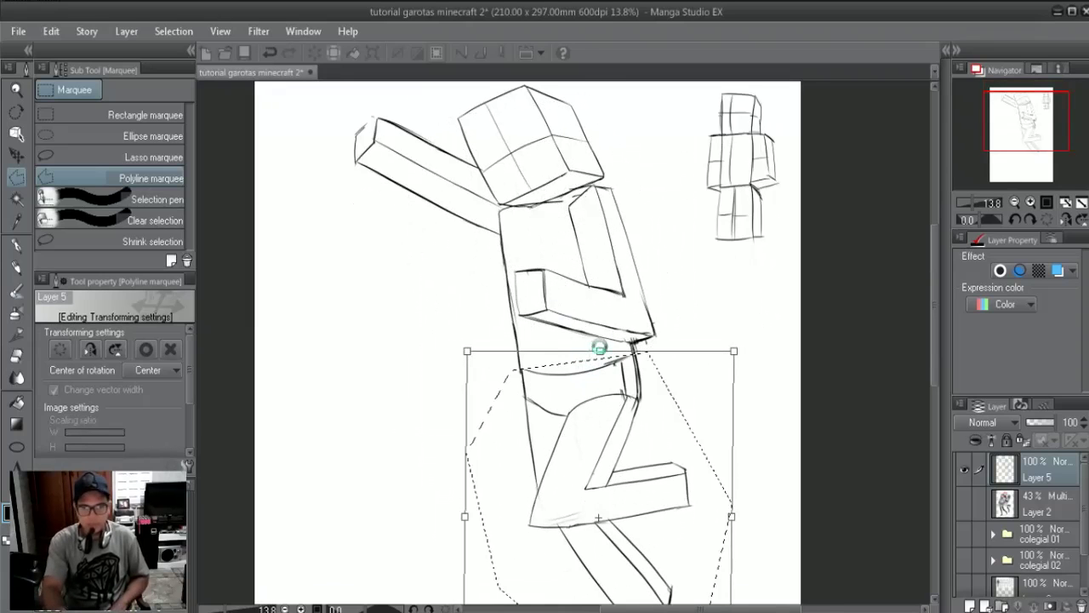
pyautogui.press('Return')
# - Select the figure's head, then enlarge and shift it slightly upward
pyautogui.moveTo(569, 339); pyautogui.dragTo(558, 470)
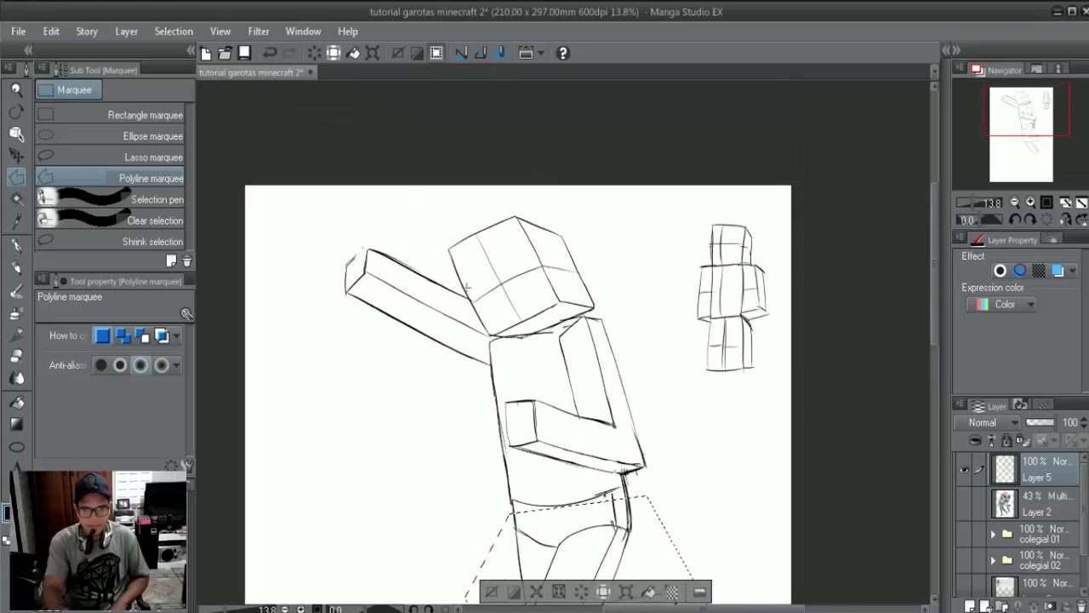
pyautogui.click(489, 339)
pyautogui.click(615, 302)
pyautogui.click(600, 214)
pyautogui.click(551, 185)
pyautogui.doubleClick(446, 226)
pyautogui.hotkey('ctrl', 't')
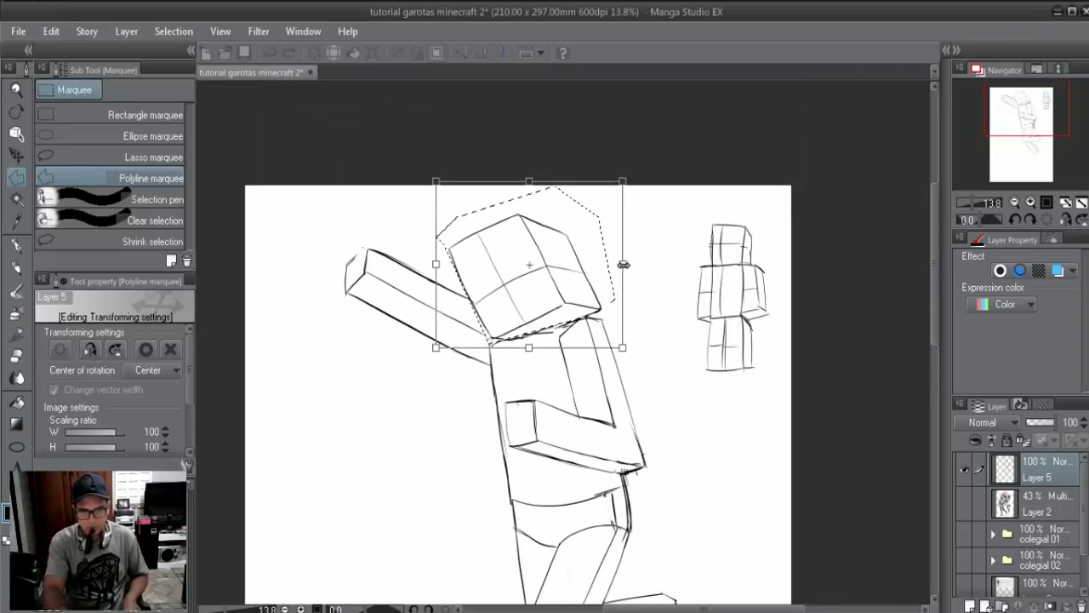
pyautogui.moveTo(544, 298)
pyautogui.mouseDown()
pyautogui.moveTo(563, 314)
pyautogui.moveTo(564, 213)
pyautogui.moveTo(533, 179)
pyautogui.mouseUp()
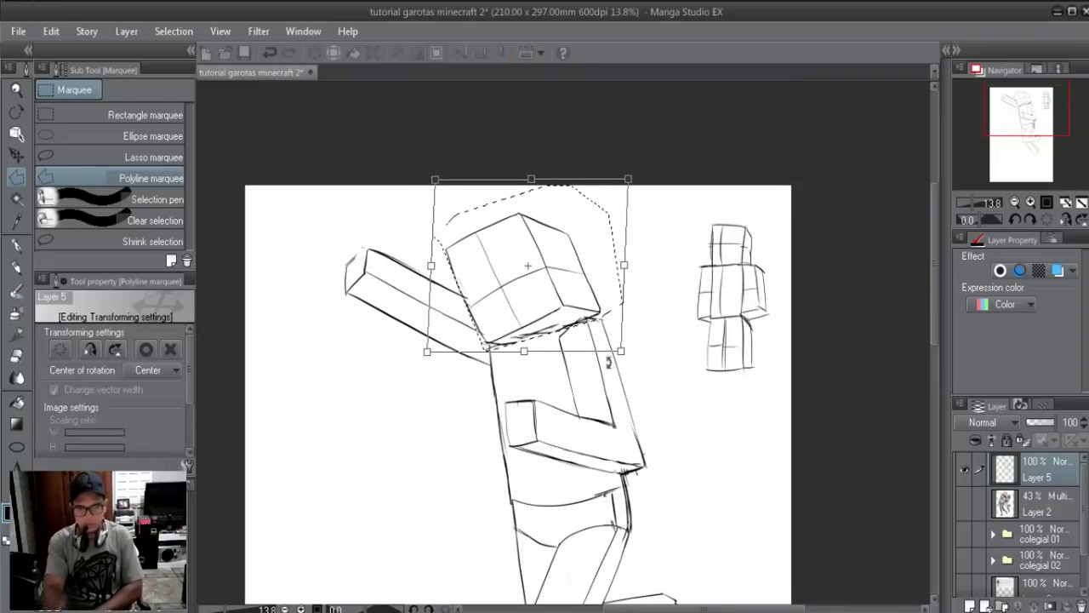
pyautogui.press('Return')
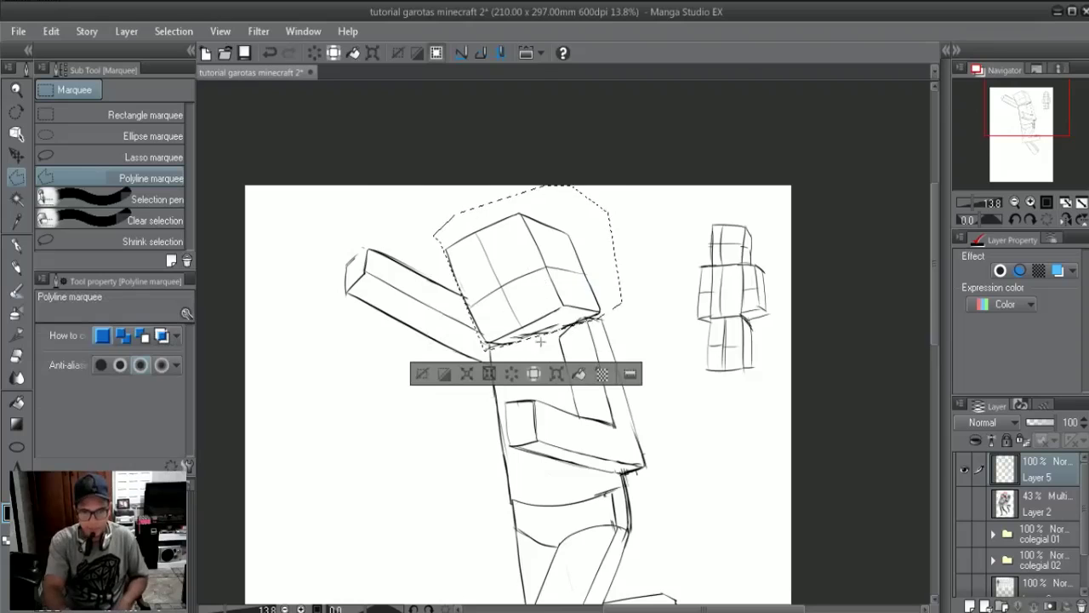
pyautogui.hotkey('ctrl', 'd')
# - Select the torso, squash it from the bottom and skew it into a slant
pyautogui.moveTo(539, 338); pyautogui.dragTo(498, 239)
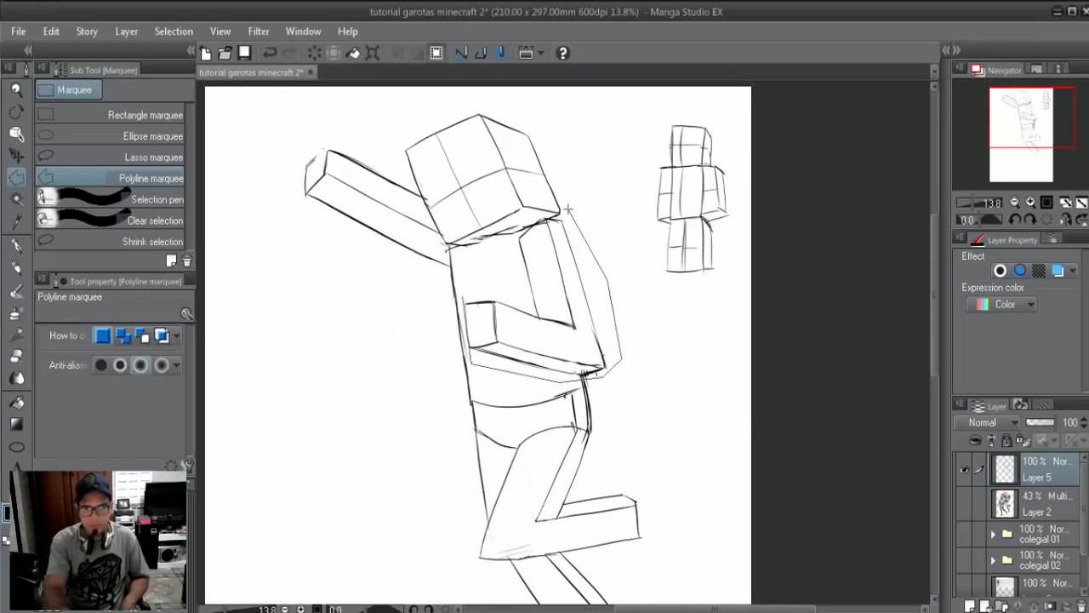
pyautogui.doubleClick(465, 288)
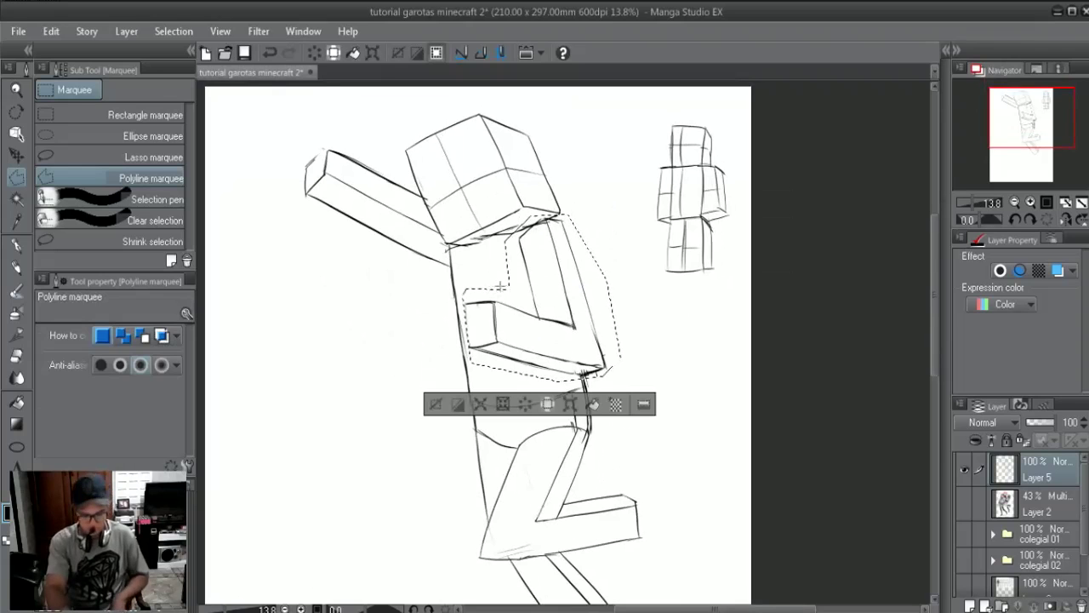
pyautogui.hotkey('ctrl', 't')
pyautogui.moveTo(545, 379); pyautogui.dragTo(539, 349)
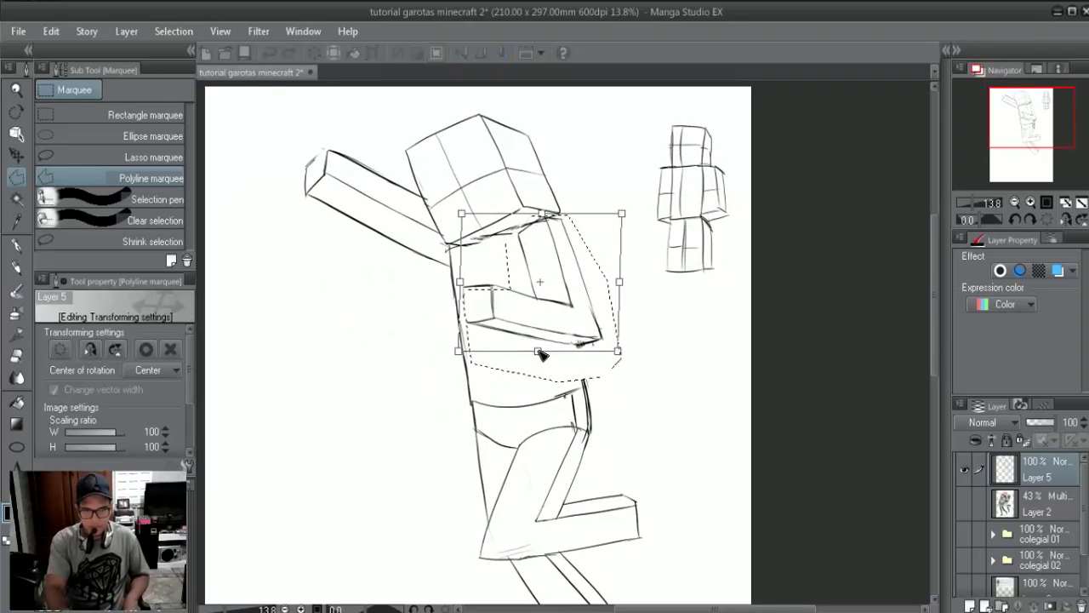
pyautogui.moveTo(461, 287); pyautogui.dragTo(538, 218)
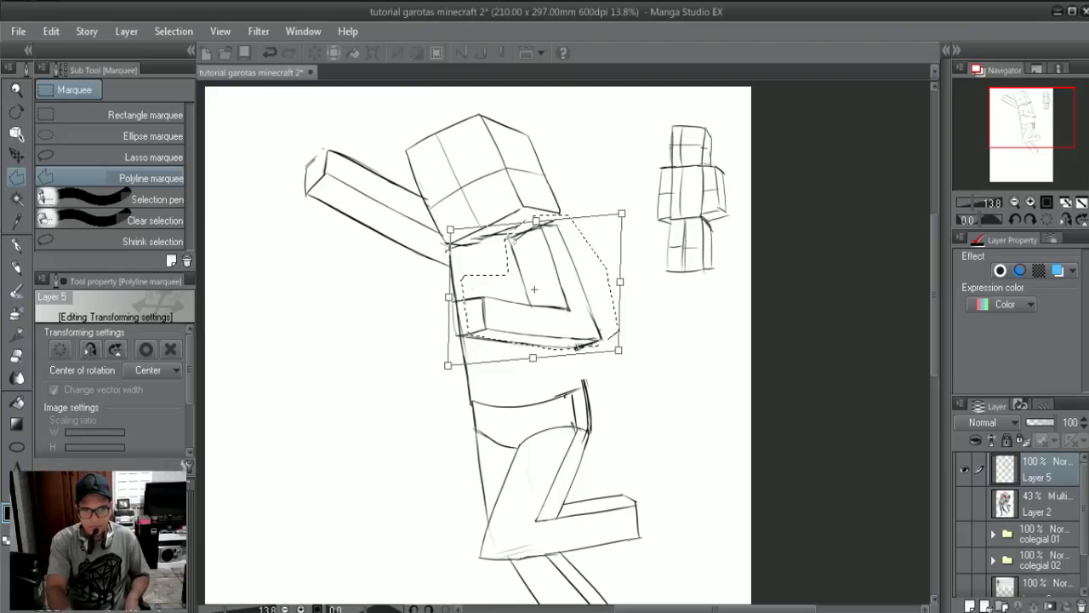
pyautogui.moveTo(538, 218); pyautogui.dragTo(533, 212)
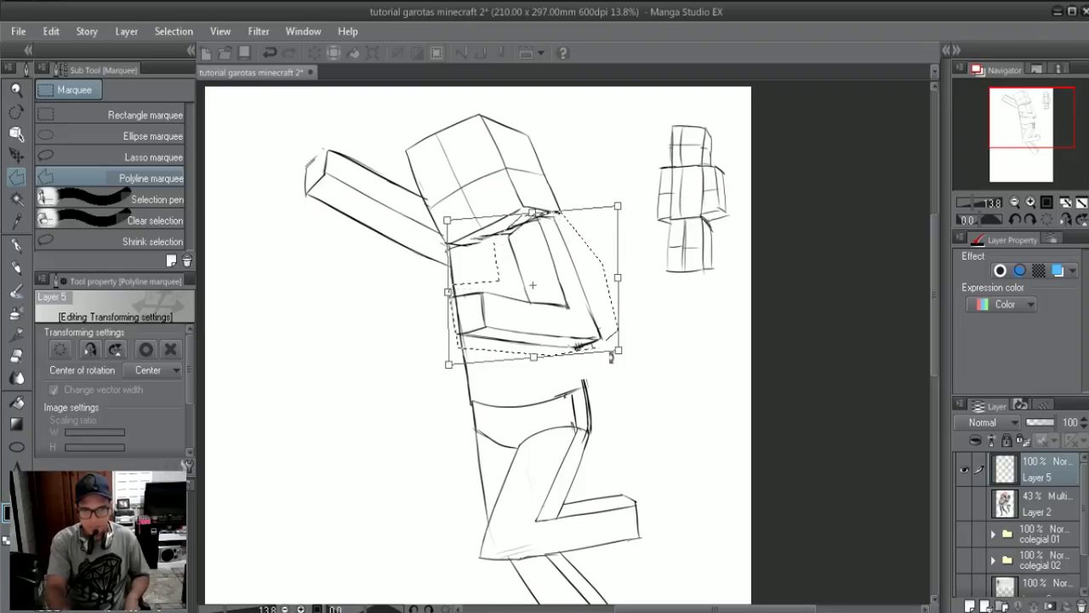
pyautogui.moveTo(622, 356); pyautogui.dragTo(618, 350)
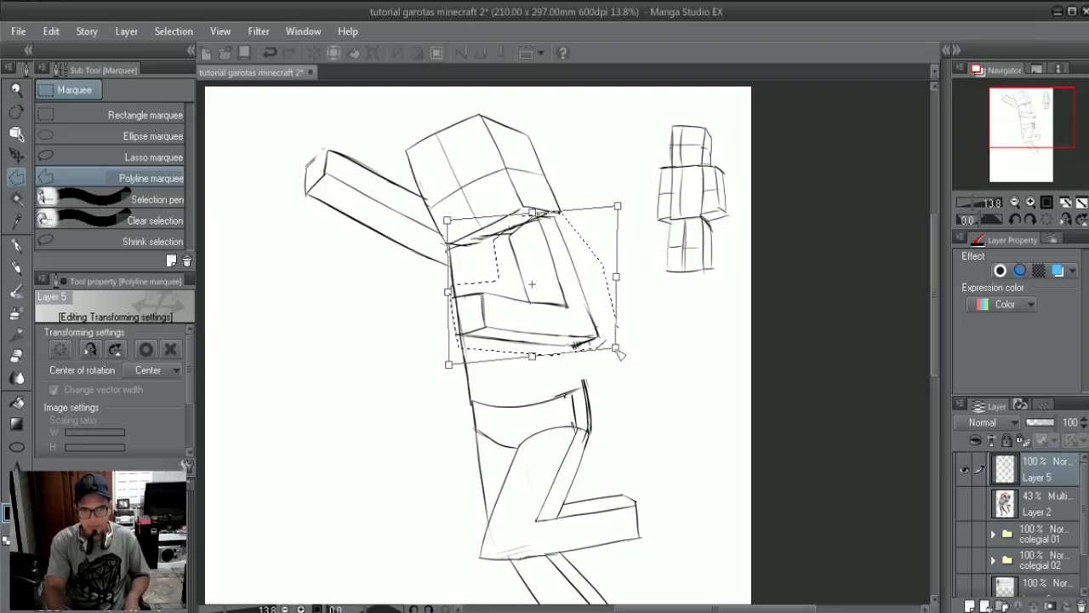
pyautogui.press('Return')
pyautogui.hotkey('ctrl', 'd')
# - Outline the legs with a polyline selection and apply a transform to them
pyautogui.moveTo(451, 371); pyautogui.dragTo(476, 311)
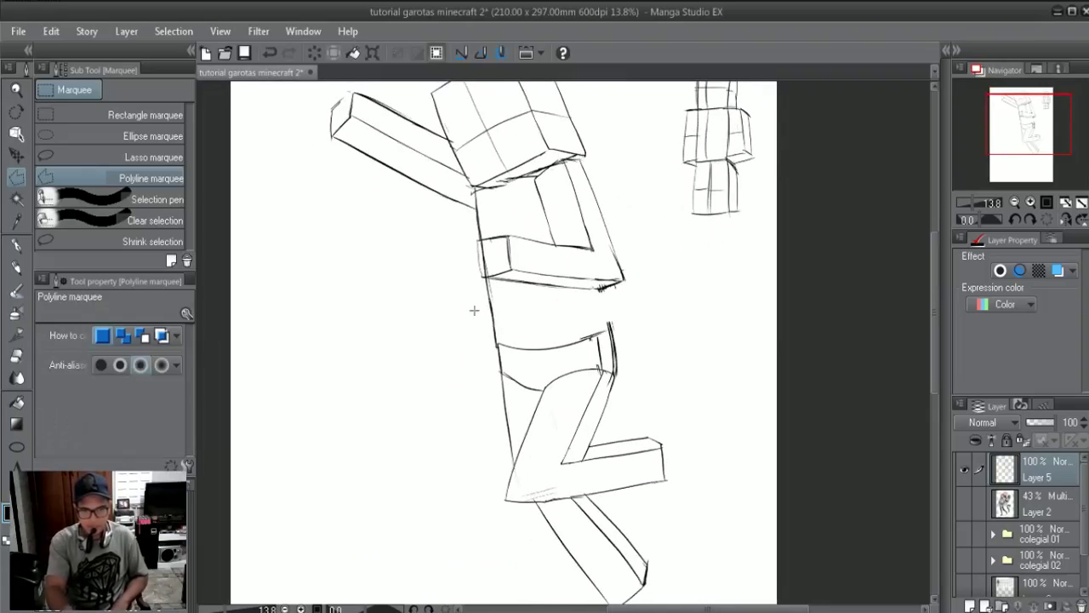
pyautogui.click(623, 300)
pyautogui.click(750, 429)
pyautogui.click(711, 579)
pyautogui.click(470, 481)
pyautogui.click(458, 315)
pyautogui.click(472, 263)
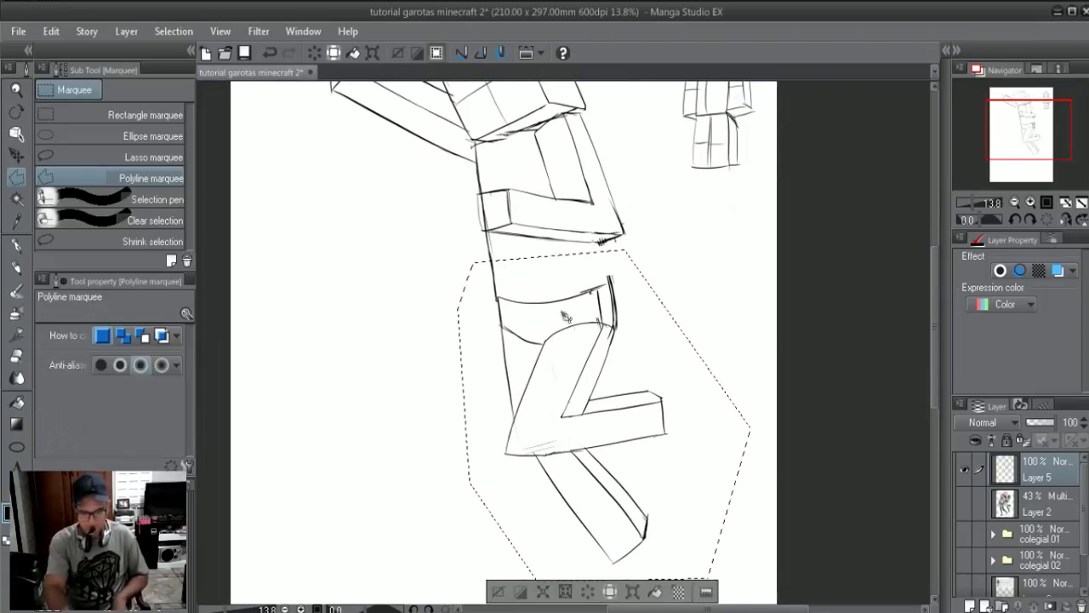
pyautogui.hotkey('ctrl', 't')
pyautogui.press('Return')
pyautogui.hotkey('ctrl', 'd')
# - Erase the small figure sketch on the right of the blocky figure
pyautogui.moveTo(588, 396)
pyautogui.mouseDown()
pyautogui.moveTo(600, 366)
pyautogui.moveTo(574, 367)
pyautogui.mouseUp()
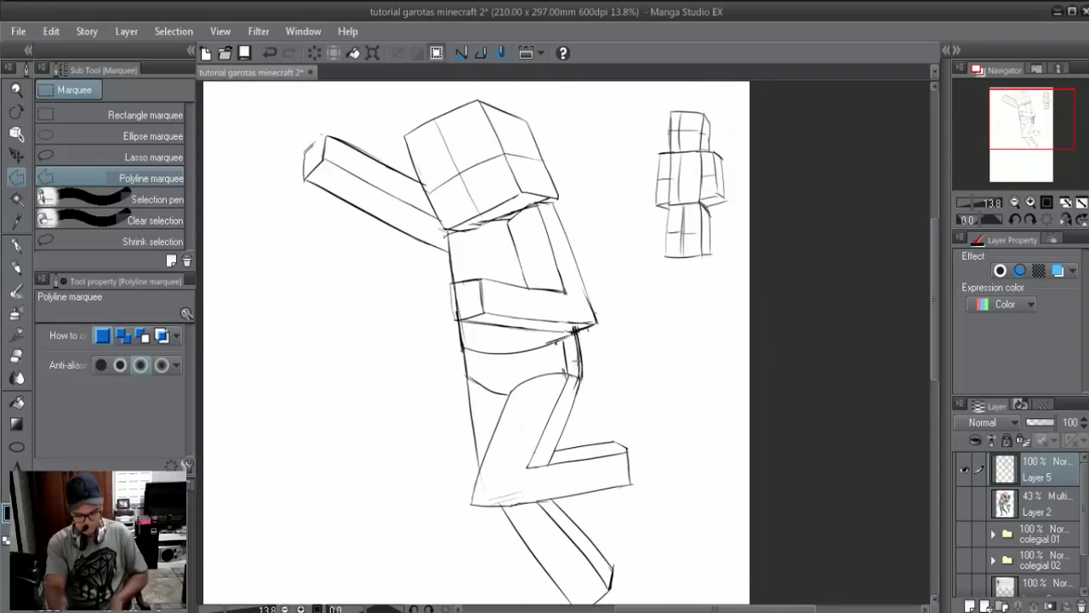
pyautogui.hotkey('ctrl', 't')
pyautogui.press('Return')
pyautogui.press('e')
pyautogui.moveTo(688, 248)
pyautogui.mouseDown()
pyautogui.moveTo(672, 136)
pyautogui.moveTo(704, 246)
pyautogui.mouseUp()
pyautogui.hotkey('ctrl', 't')
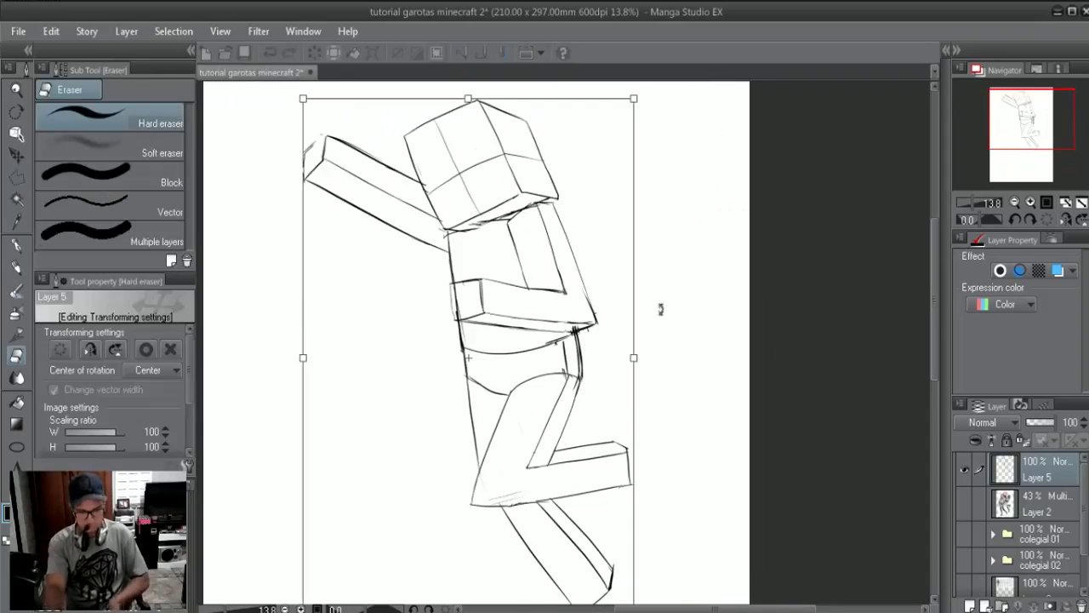
# - Squash the whole blocky figure vertically, nudge it slightly right and commit
pyautogui.moveTo(485, 606)
pyautogui.mouseDown()
pyautogui.moveTo(554, 510)
pyautogui.moveTo(554, 445)
pyautogui.mouseUp()
pyautogui.scroll(3, 558, 341)
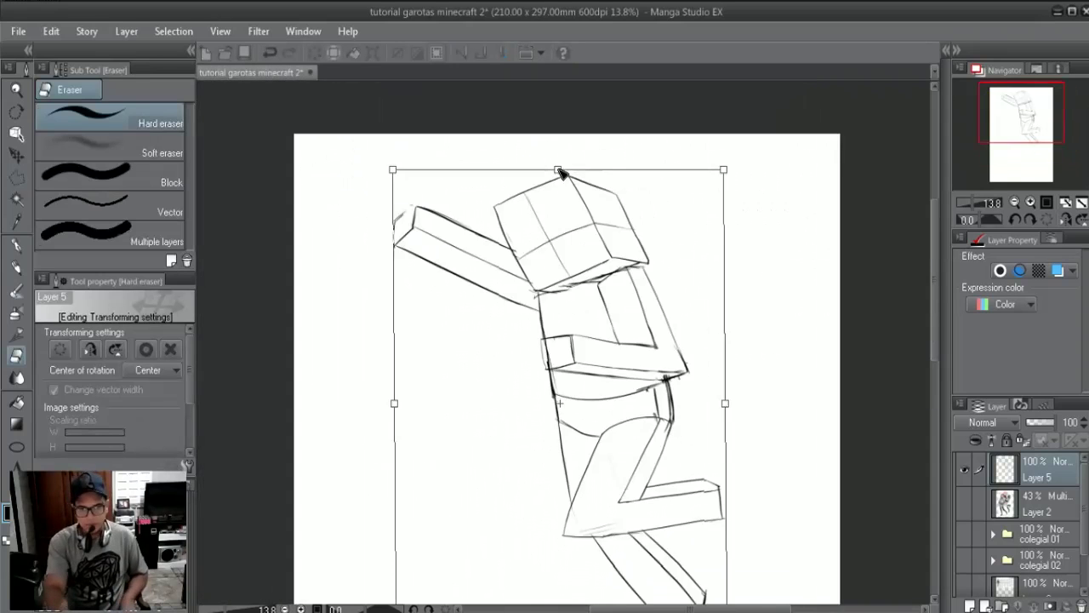
pyautogui.moveTo(592, 352); pyautogui.dragTo(594, 353)
pyautogui.press('Return')
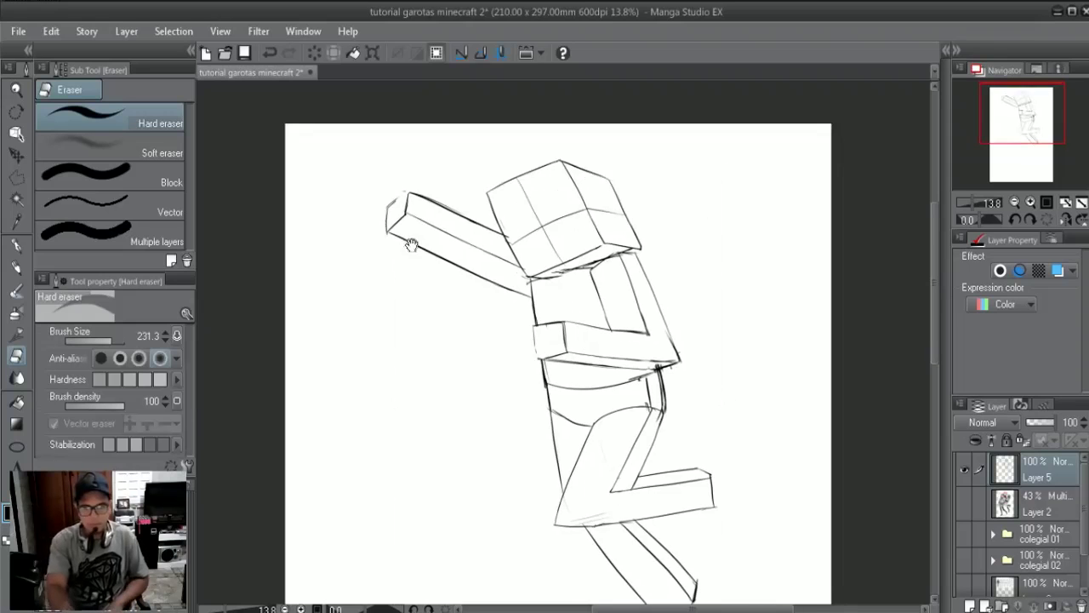
# - Redraw the bent knee, alternating G-pen inking and erasing stray lines
pyautogui.moveTo(632, 523); pyautogui.dragTo(621, 415)
pyautogui.press('p')
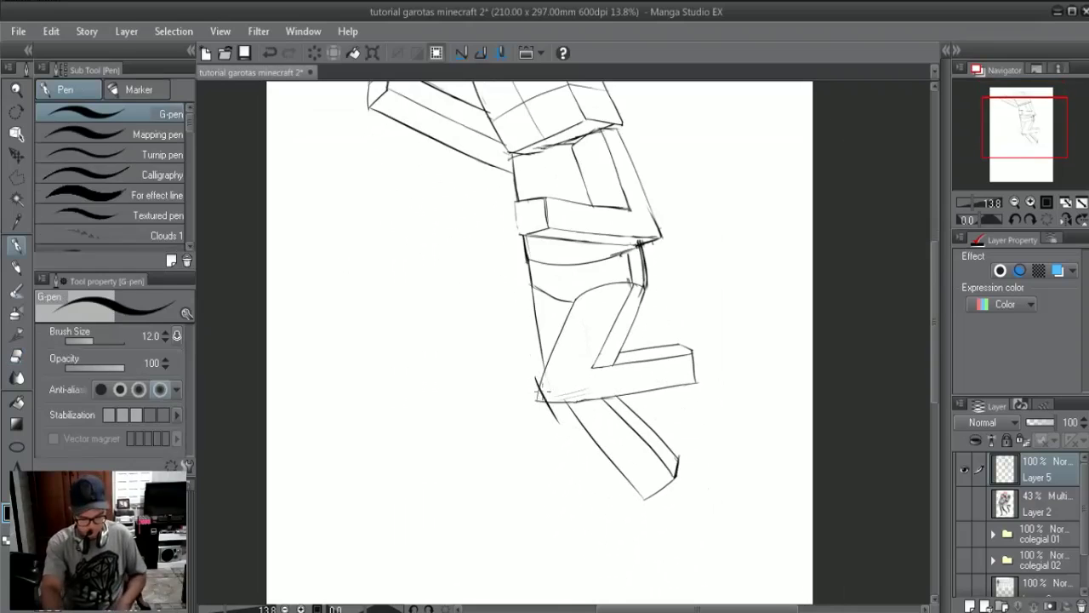
pyautogui.press('e')
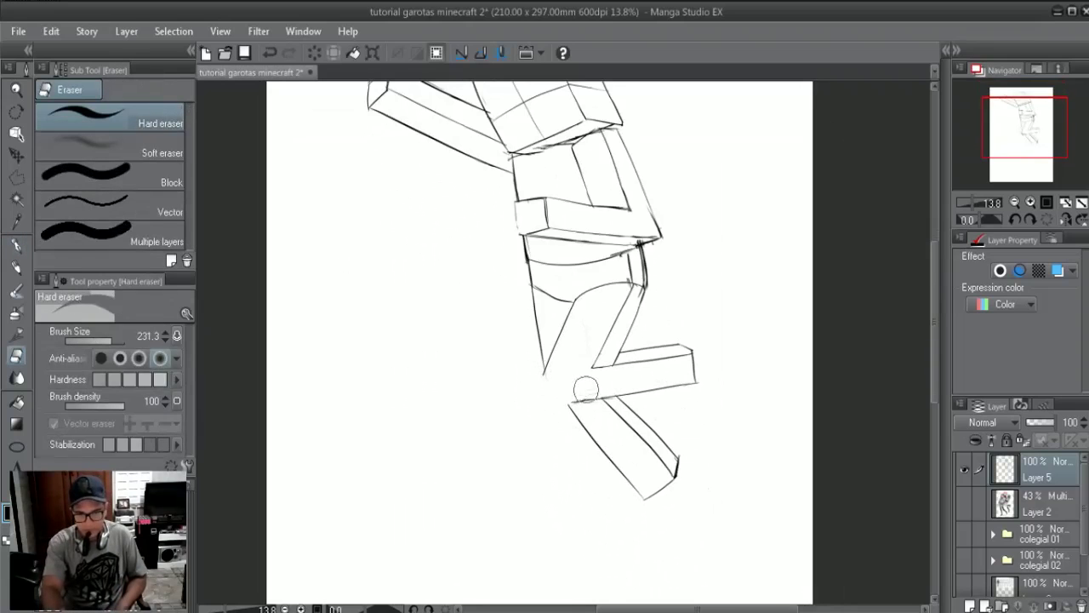
pyautogui.press('p')
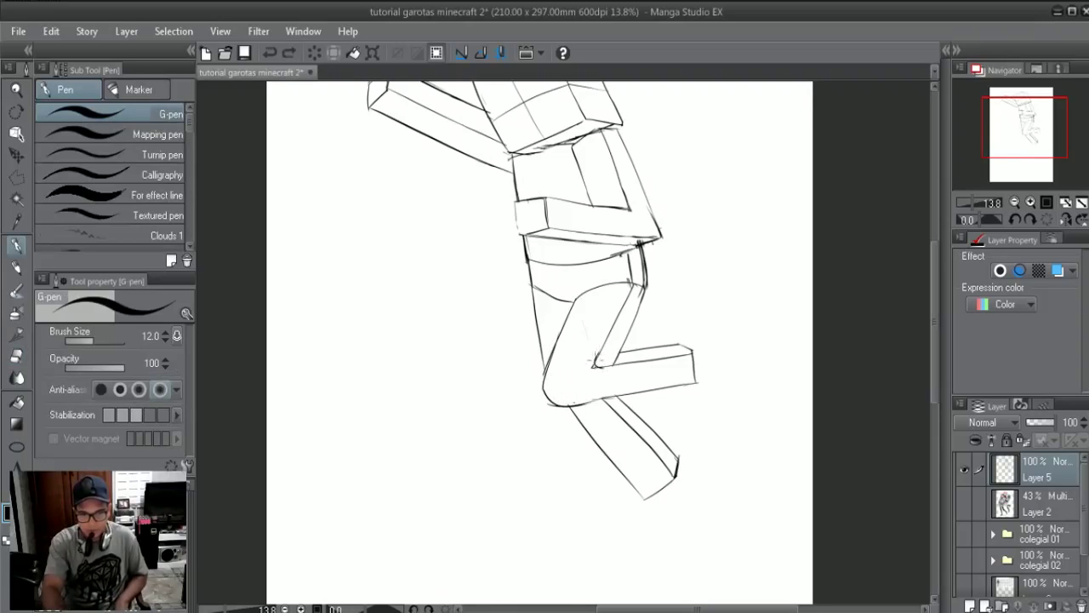
pyautogui.press('e')
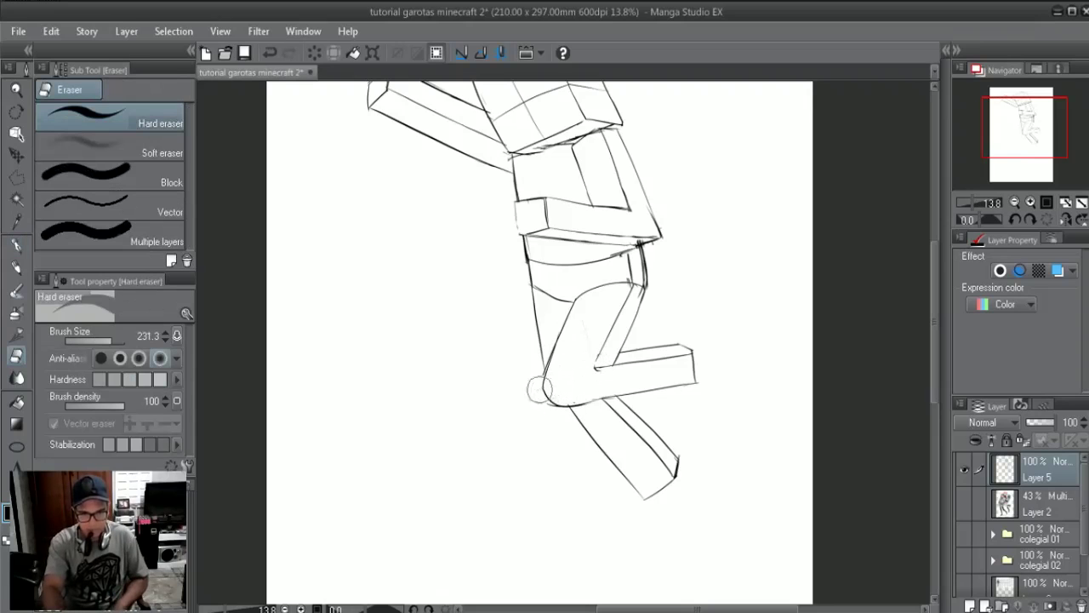
pyautogui.press('p')
pyautogui.scroll(2, 584, 318)
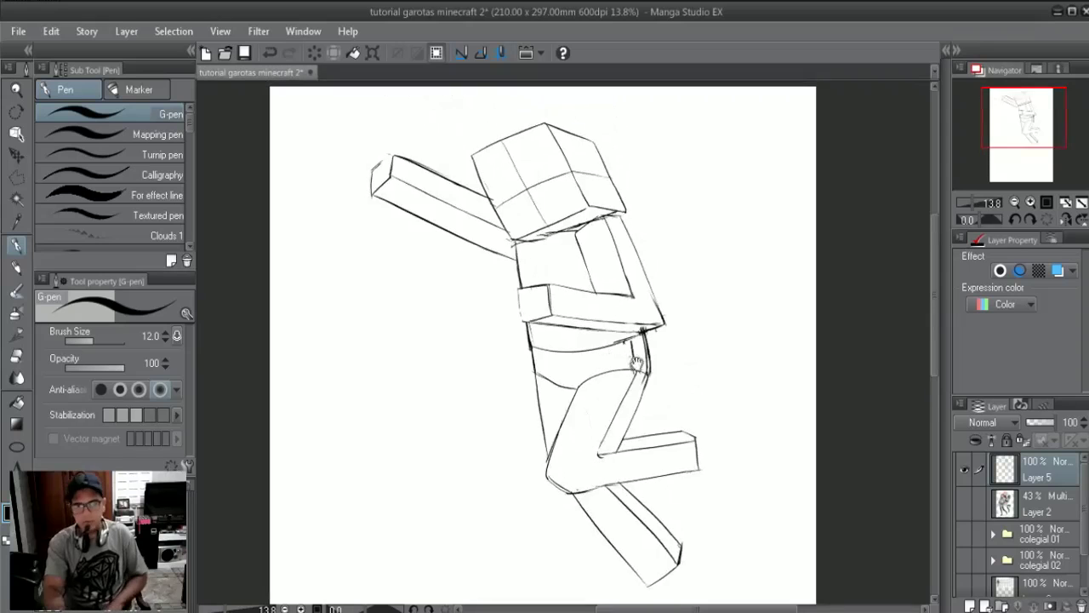
pyautogui.moveTo(591, 404); pyautogui.dragTo(605, 451)
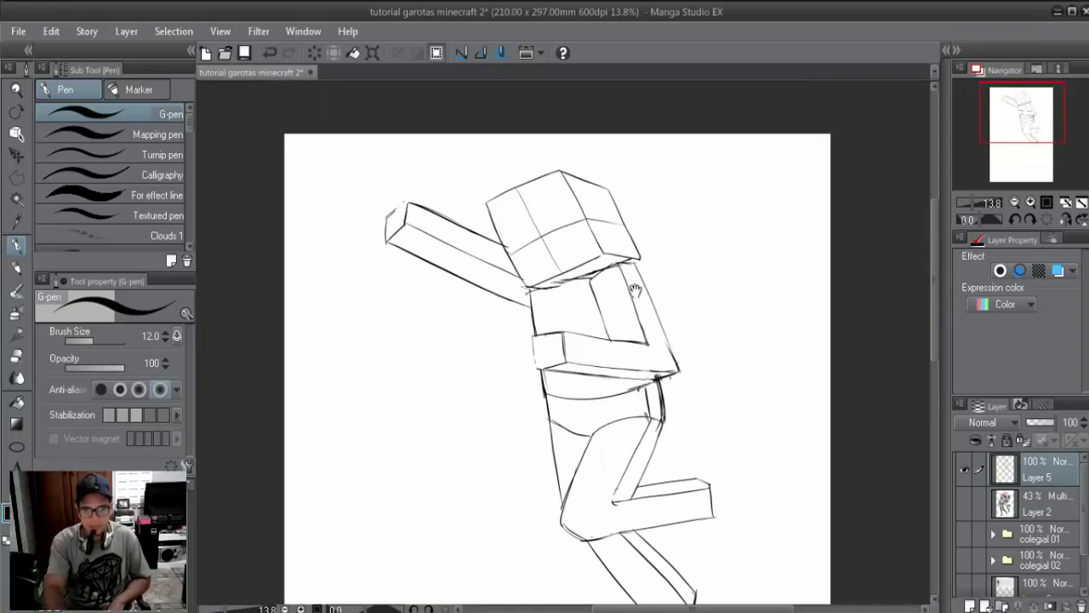
pyautogui.press('m')
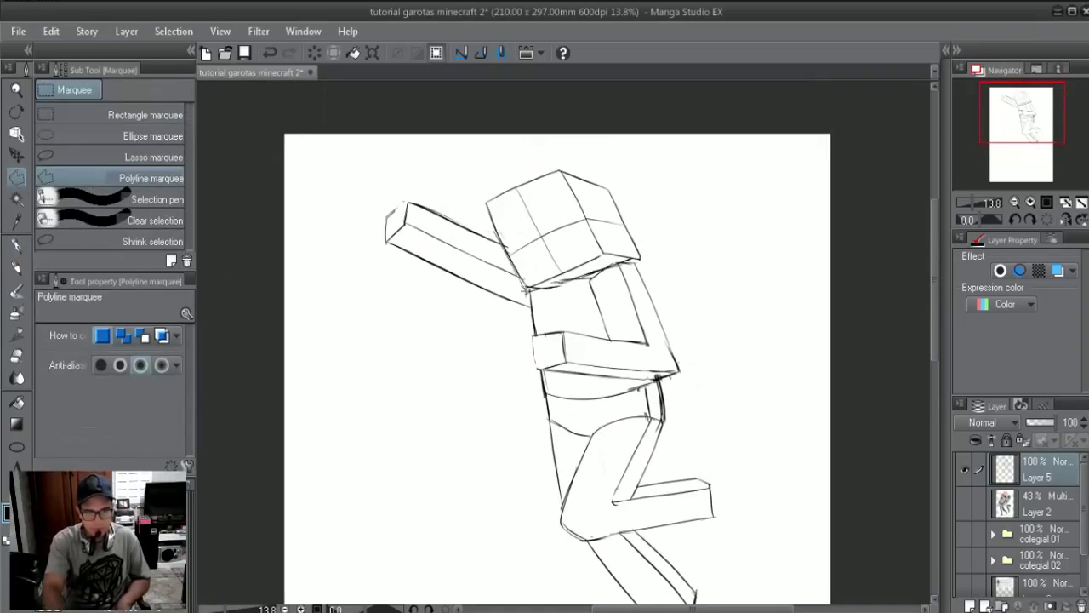
# - Shift the raised arm right, stretch it down, tilt it counter-clockwise, then deselect
pyautogui.doubleClick(462, 204)
pyautogui.hotkey('ctrl', 't')
pyautogui.moveTo(370, 264); pyautogui.dragTo(391, 272)
pyautogui.moveTo(459, 335); pyautogui.dragTo(462, 363)
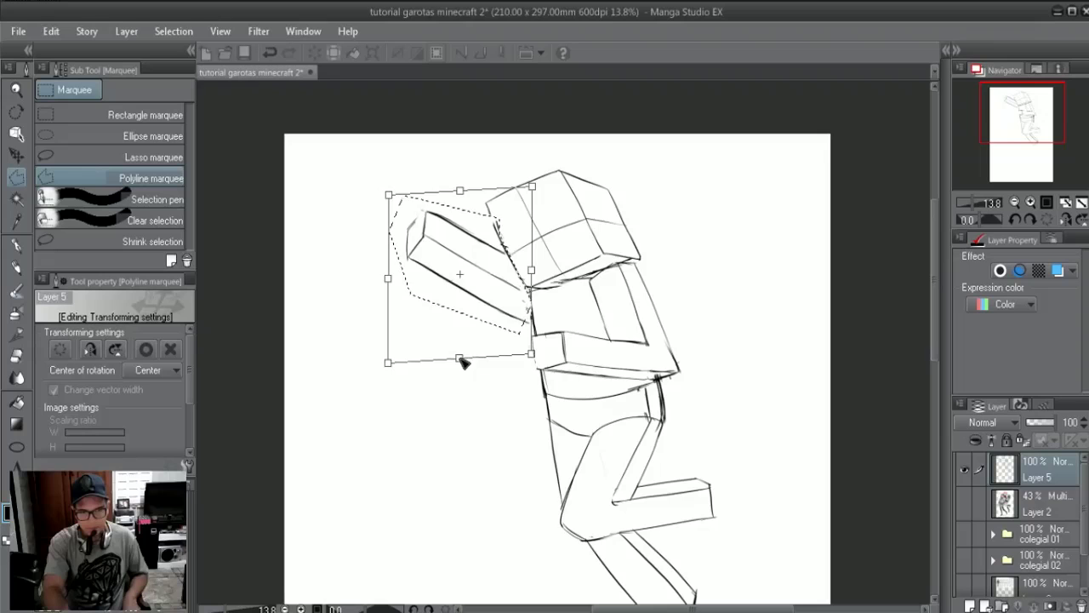
pyautogui.moveTo(462, 364); pyautogui.dragTo(505, 286)
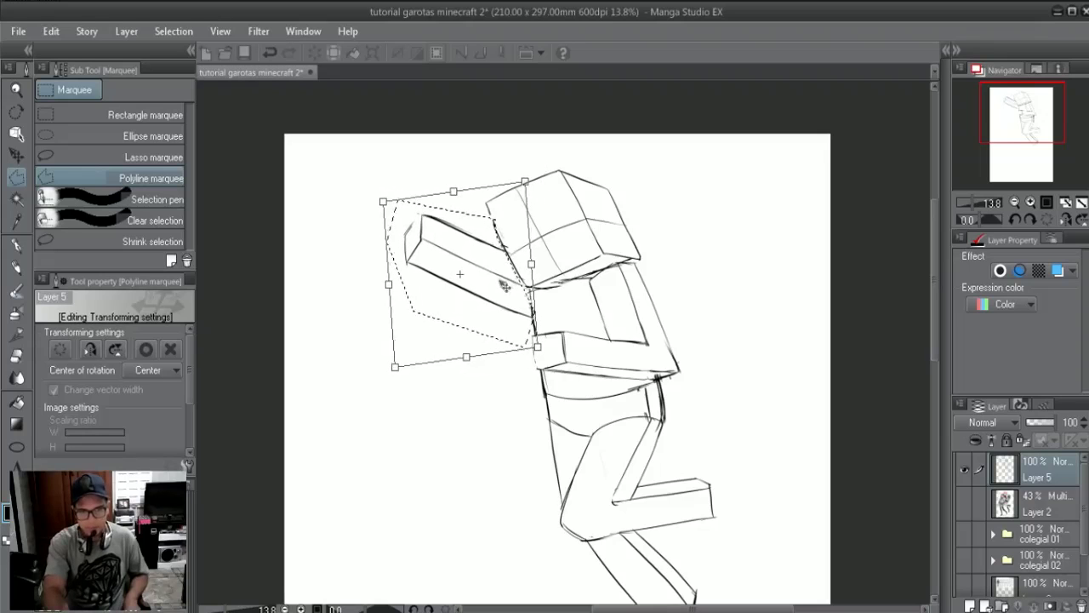
pyautogui.press('Return')
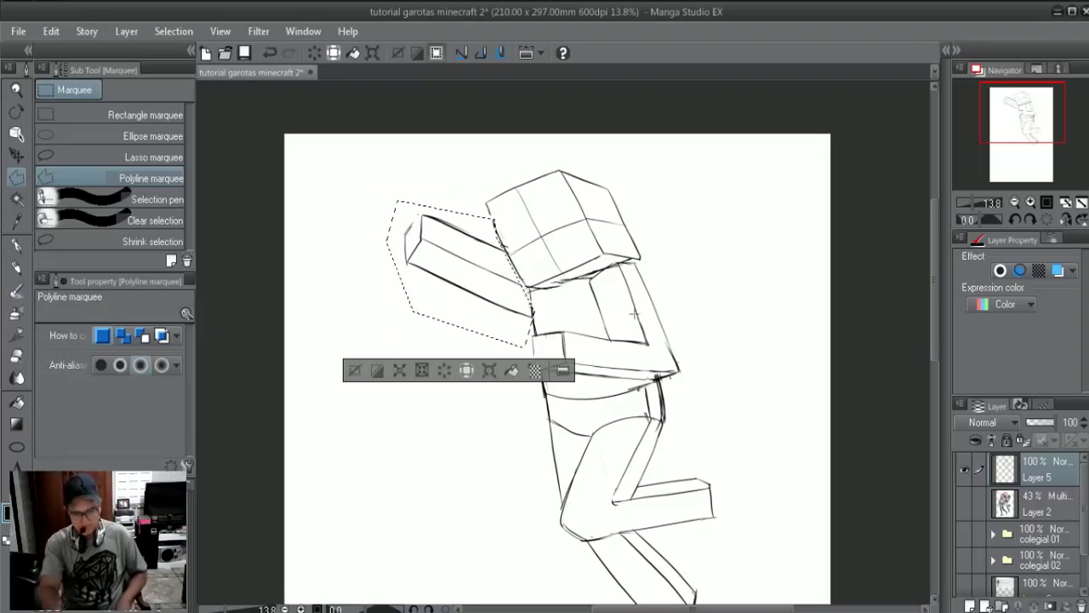
pyautogui.hotkey('ctrl', 'd')
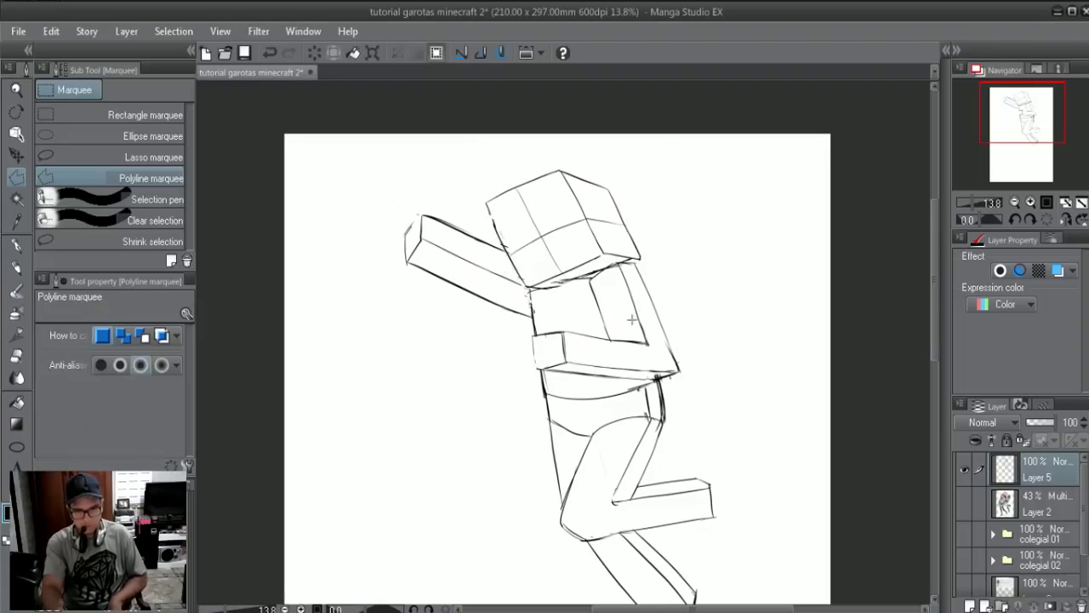
pyautogui.moveTo(595, 393); pyautogui.dragTo(640, 340)
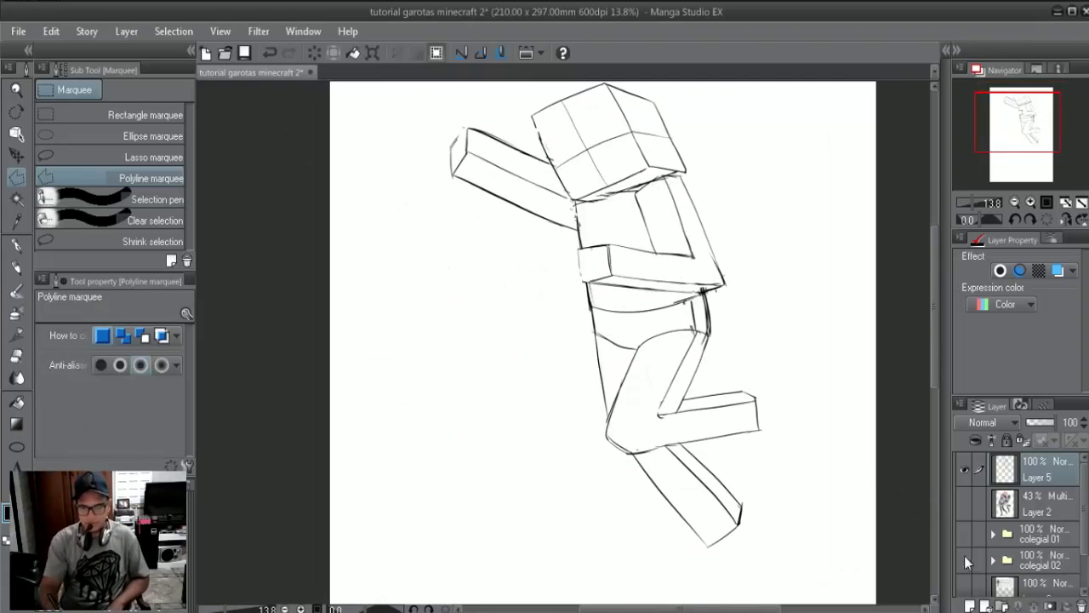
pyautogui.click(964, 533)
# - Scale Layer 5's blocky figure up to about 142% and place it behind the girl
pyautogui.moveTo(831, 479); pyautogui.dragTo(783, 297)
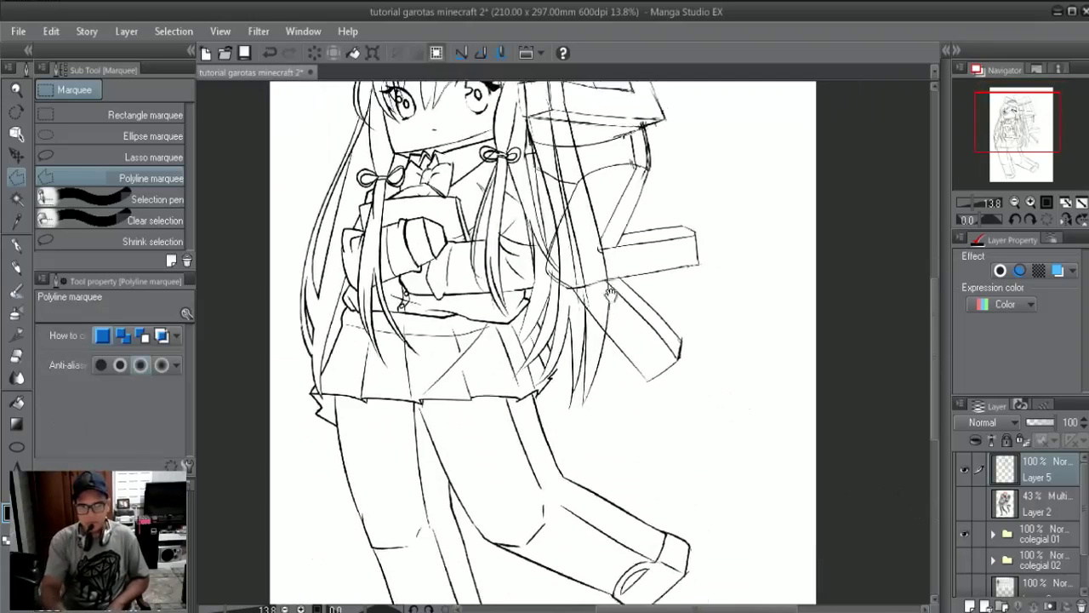
pyautogui.scroll(-2, 640, 353)
pyautogui.moveTo(640, 353); pyautogui.dragTo(644, 328)
pyautogui.hotkey('ctrl', 't')
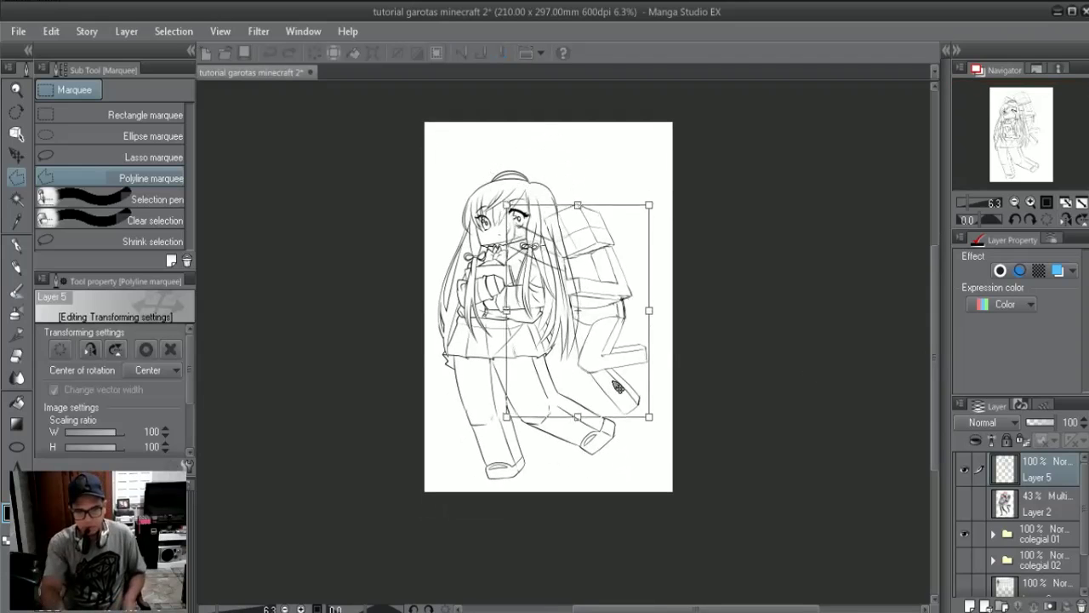
pyautogui.moveTo(508, 207); pyautogui.dragTo(460, 136)
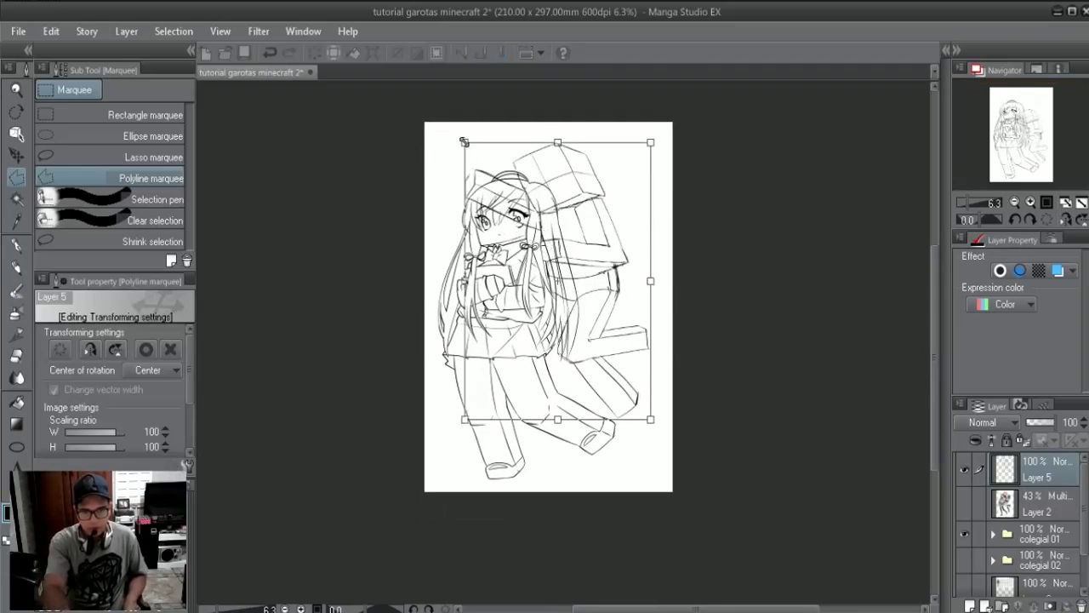
pyautogui.moveTo(610, 362); pyautogui.dragTo(565, 404)
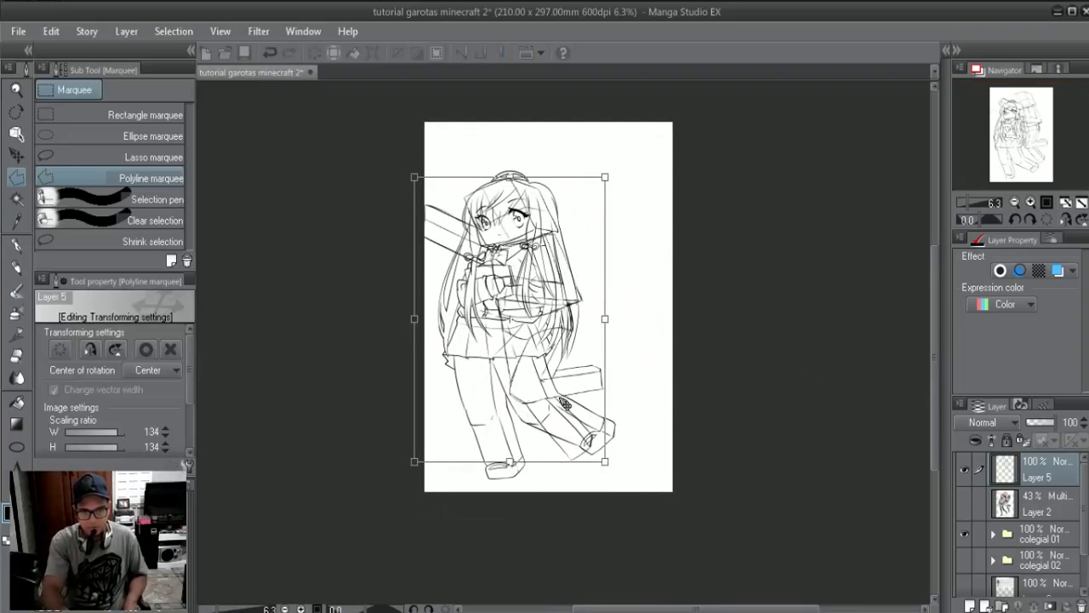
pyautogui.moveTo(512, 463)
pyautogui.mouseDown()
pyautogui.moveTo(619, 355)
pyautogui.moveTo(605, 356)
pyautogui.mouseUp()
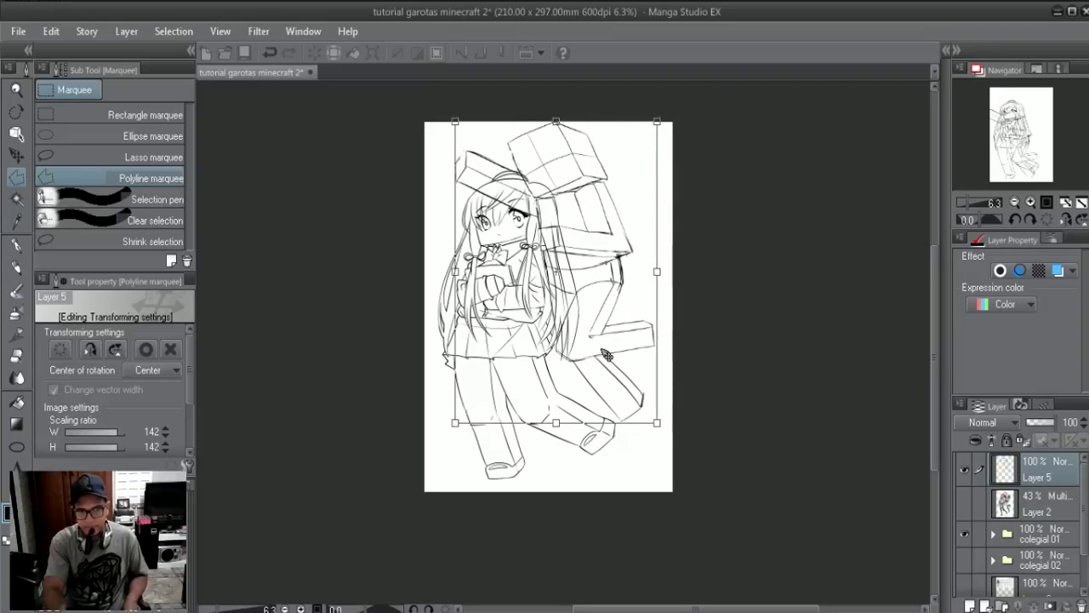
pyautogui.press('Return')
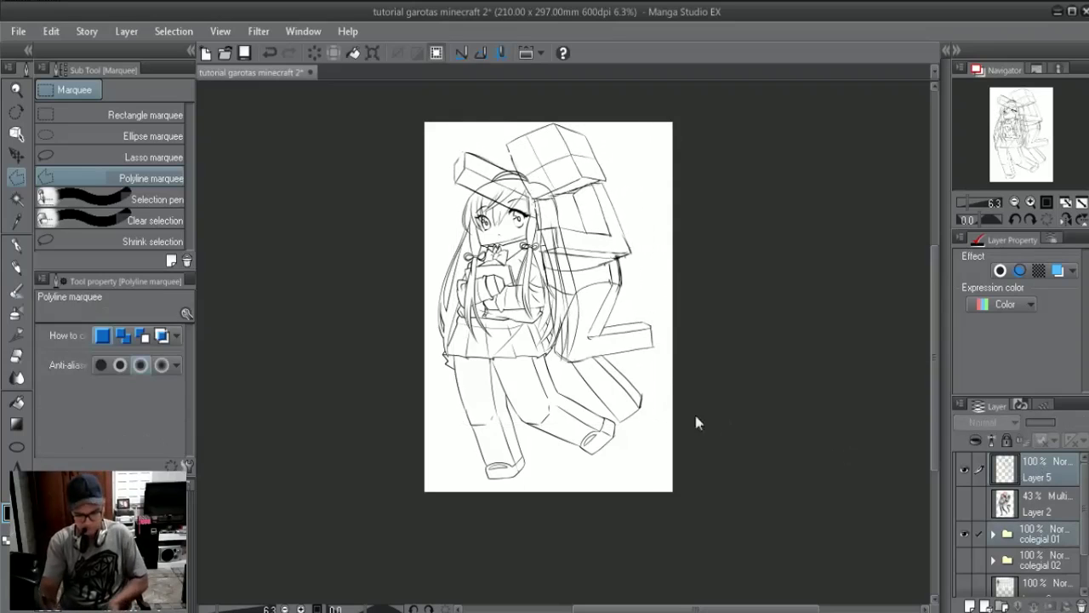
# - Nudge both drawings slightly up and left together
pyautogui.hotkey('ctrl', 't')
pyautogui.moveTo(601, 360); pyautogui.dragTo(601, 339)
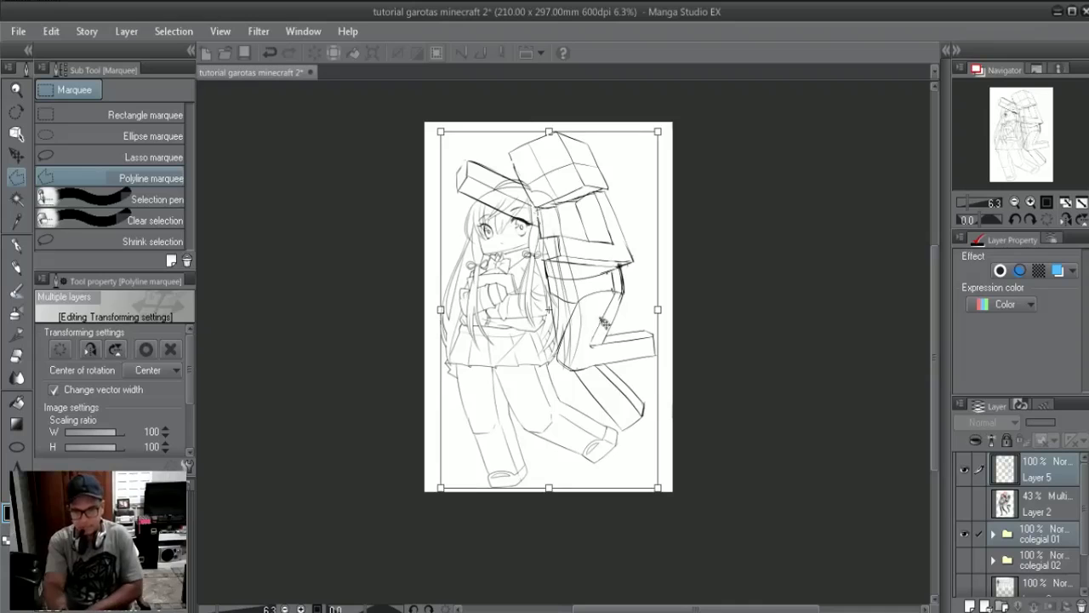
pyautogui.press('Return')
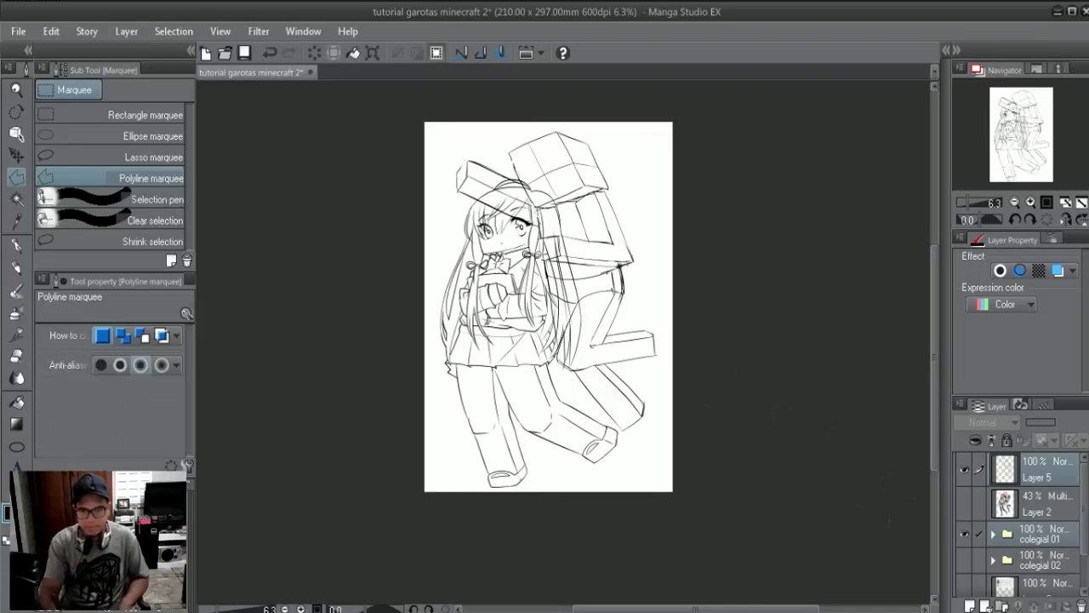
# - Toggle colegial 01, Layer 5 and Layer 2 visibility to compare sketches with the coloured reference
pyautogui.click(985, 534)
pyautogui.click(966, 534)
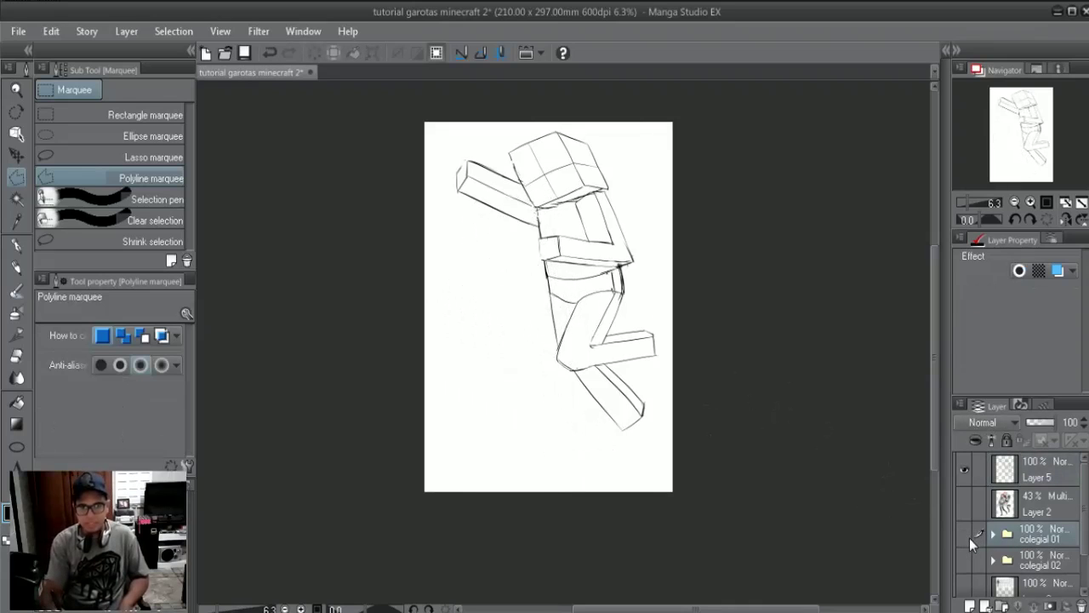
pyautogui.click(966, 533)
pyautogui.click(967, 465)
pyautogui.click(966, 503)
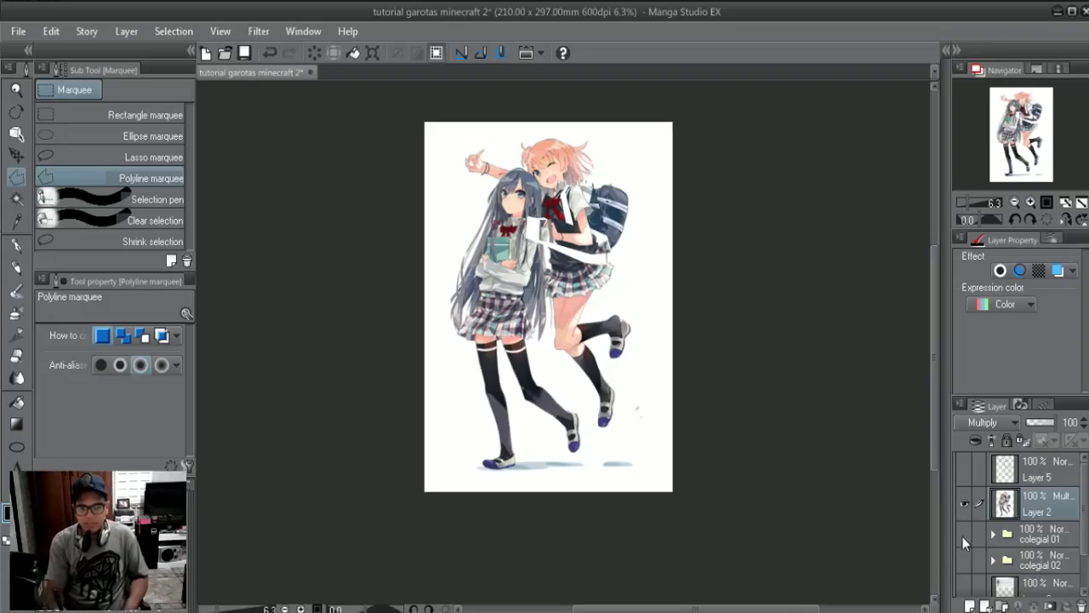
pyautogui.click(961, 534)
pyautogui.click(964, 503)
pyautogui.click(964, 469)
pyautogui.click(961, 531)
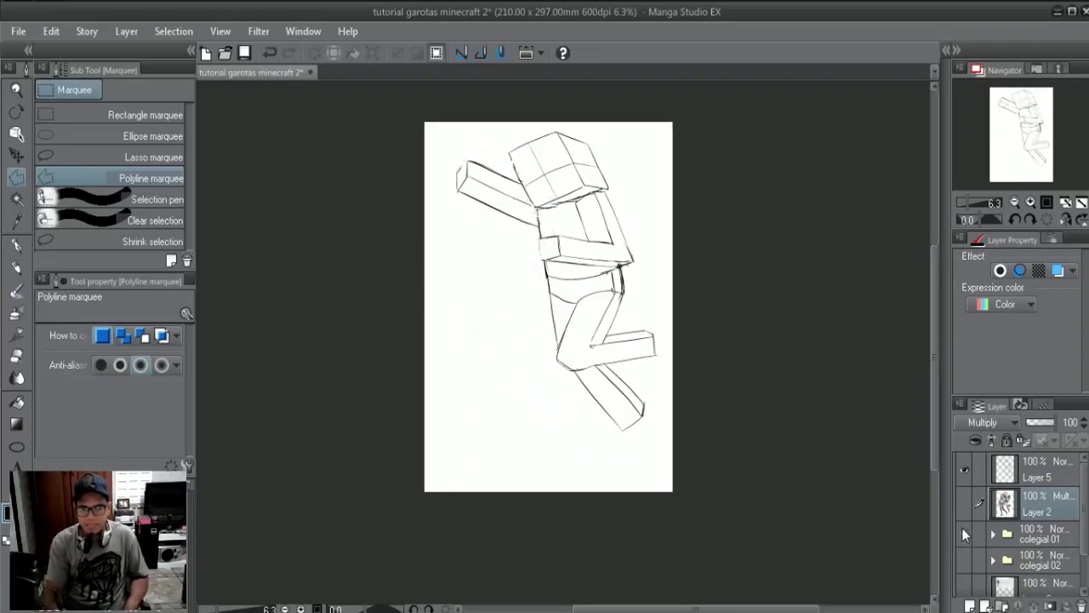
pyautogui.click(964, 503)
pyautogui.click(965, 464)
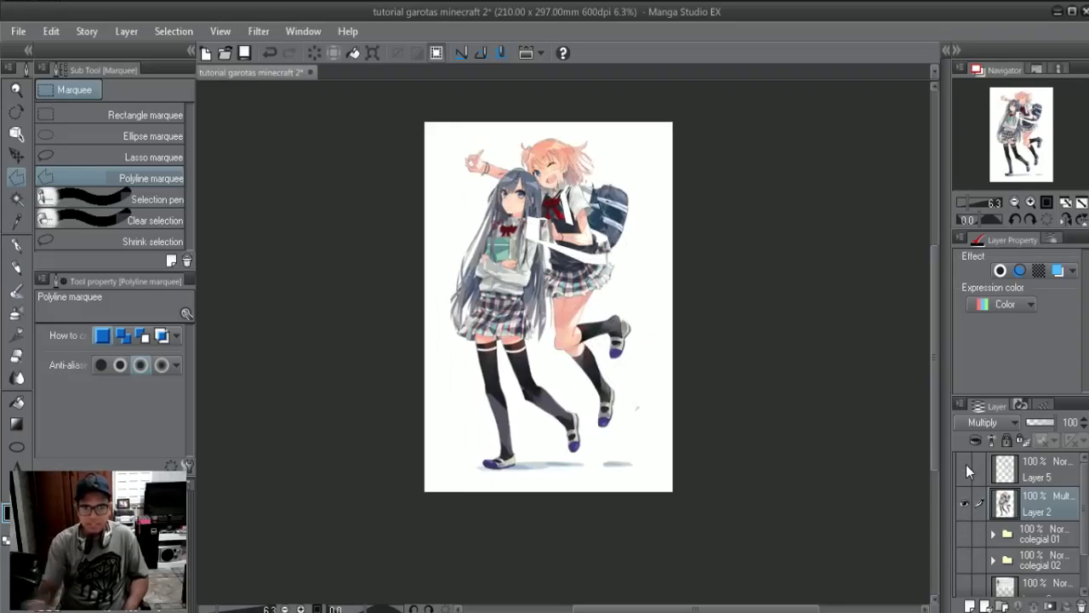
# - Zoom in on the girls' heads, hide Layer 2's reference and show colegial 01
pyautogui.scroll(1, 557, 149)
pyautogui.scroll(2, 558, 149)
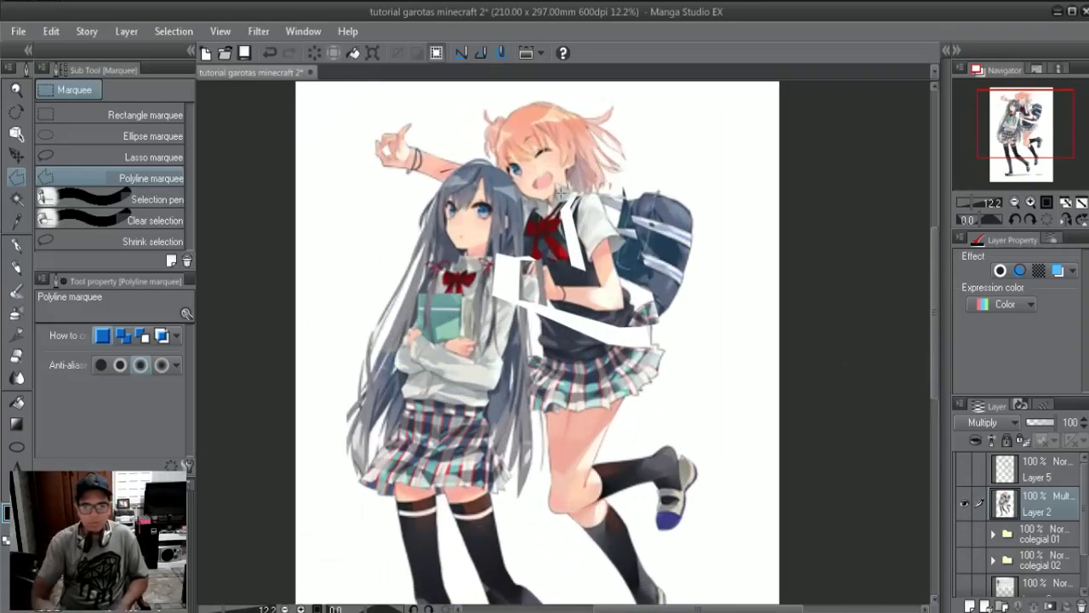
pyautogui.moveTo(738, 421); pyautogui.dragTo(825, 380)
pyautogui.click(964, 535)
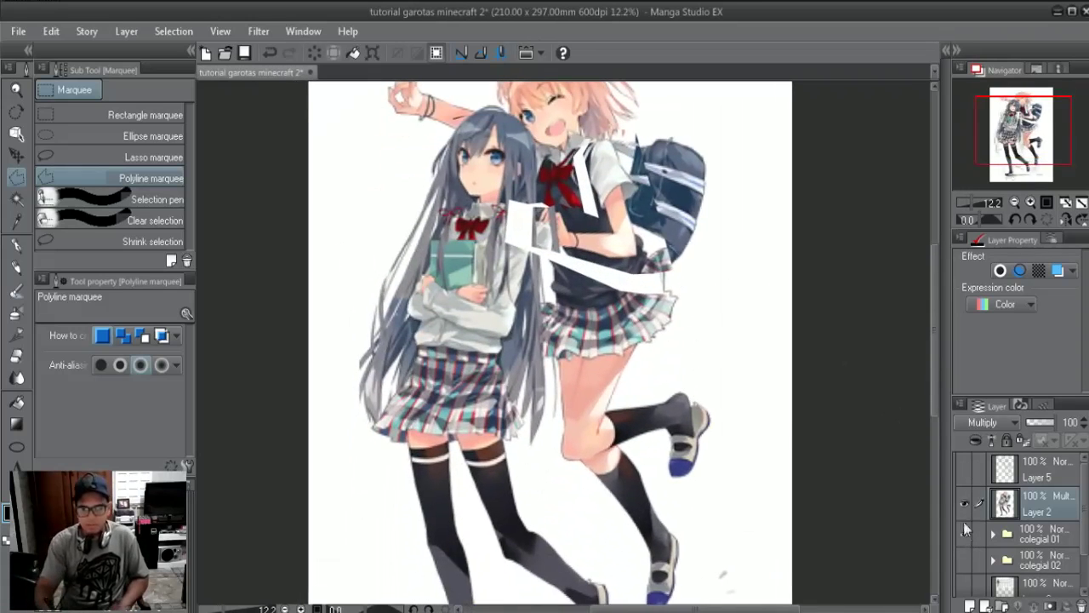
pyautogui.click(964, 503)
pyautogui.scroll(-2, 627, 340)
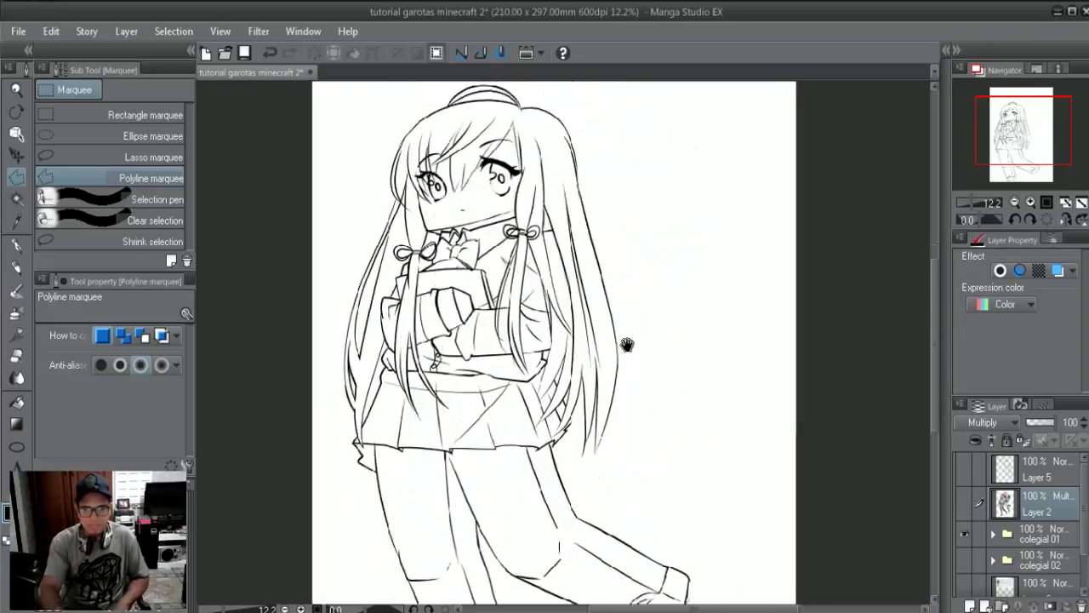
# - Zoom and pan over the schoolgirl line art, checking her head, body and legs
pyautogui.scroll(-2, 621, 357)
pyautogui.scroll(-1, 612, 380)
pyautogui.scroll(1, 613, 358)
pyautogui.scroll(3, 616, 366)
pyautogui.scroll(1, 626, 366)
pyautogui.scroll(1, 631, 315)
pyautogui.moveTo(643, 403)
pyautogui.mouseDown()
pyautogui.moveTo(652, 365)
pyautogui.moveTo(629, 315)
pyautogui.moveTo(645, 311)
pyautogui.mouseUp()
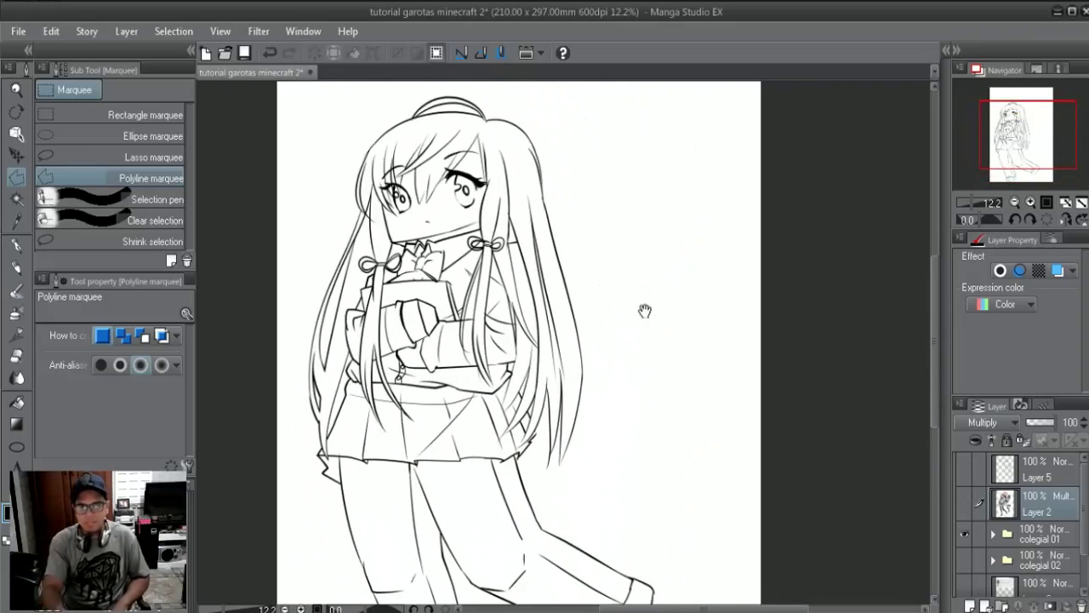
pyautogui.moveTo(651, 407); pyautogui.dragTo(648, 364)
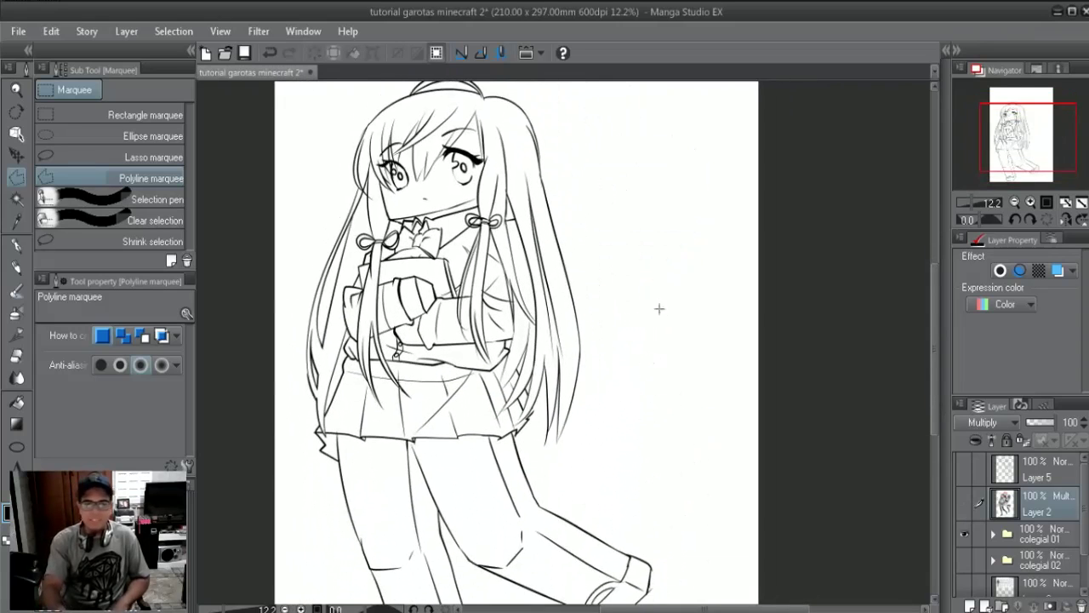
pyautogui.moveTo(605, 333)
pyautogui.mouseDown()
pyautogui.moveTo(613, 368)
pyautogui.moveTo(617, 294)
pyautogui.mouseUp()
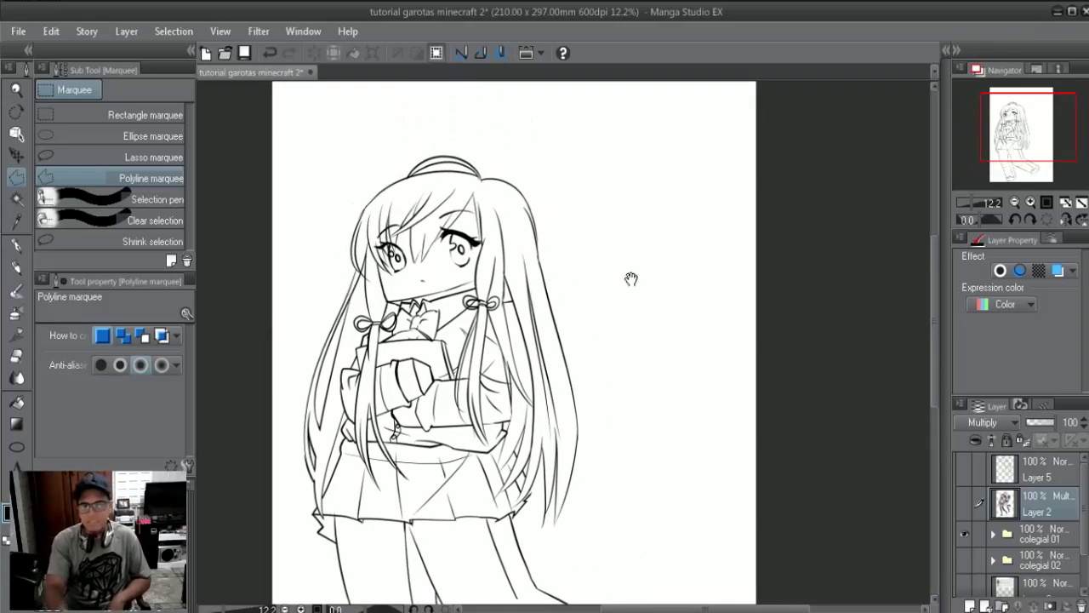
pyautogui.moveTo(601, 414)
pyautogui.mouseDown()
pyautogui.moveTo(607, 277)
pyautogui.moveTo(607, 309)
pyautogui.moveTo(666, 372)
pyautogui.moveTo(656, 294)
pyautogui.mouseUp()
pyautogui.moveTo(663, 340); pyautogui.dragTo(644, 396)
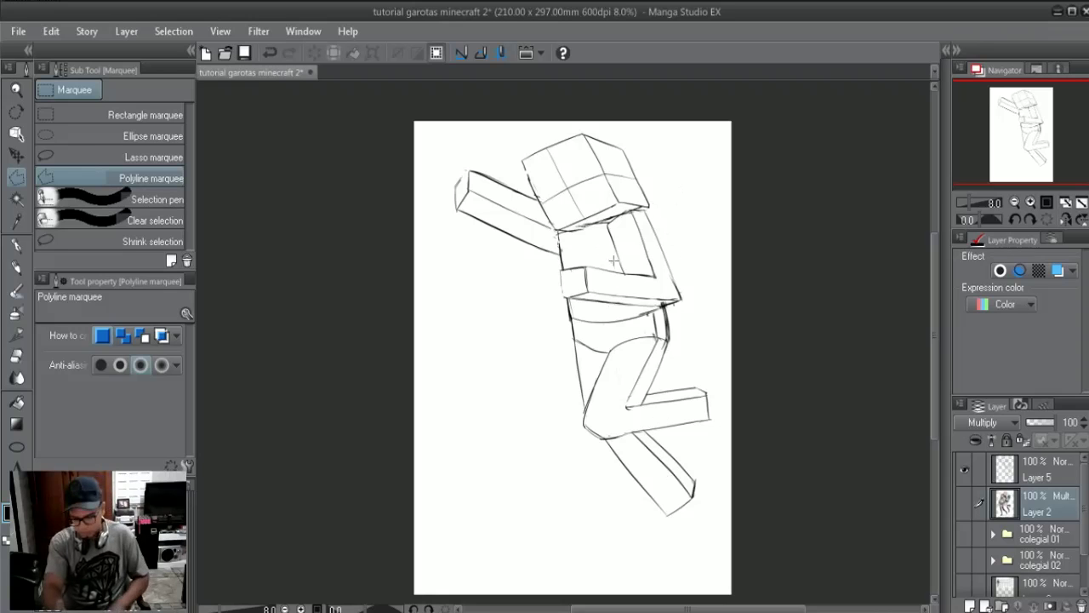
# - Switch to the Pen tool's G-pen for drawing
pyautogui.press('p')
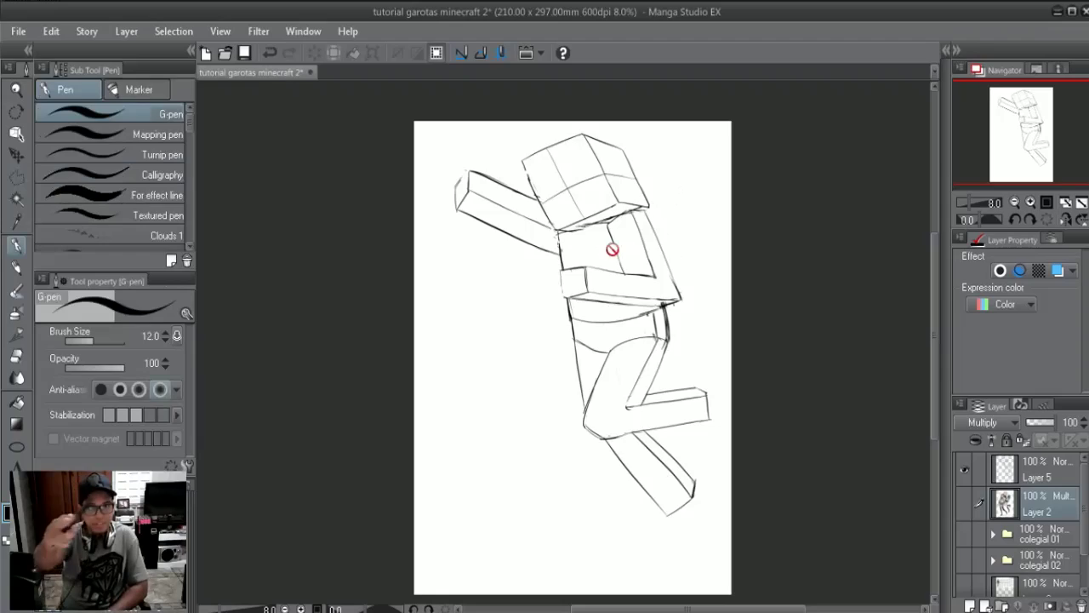